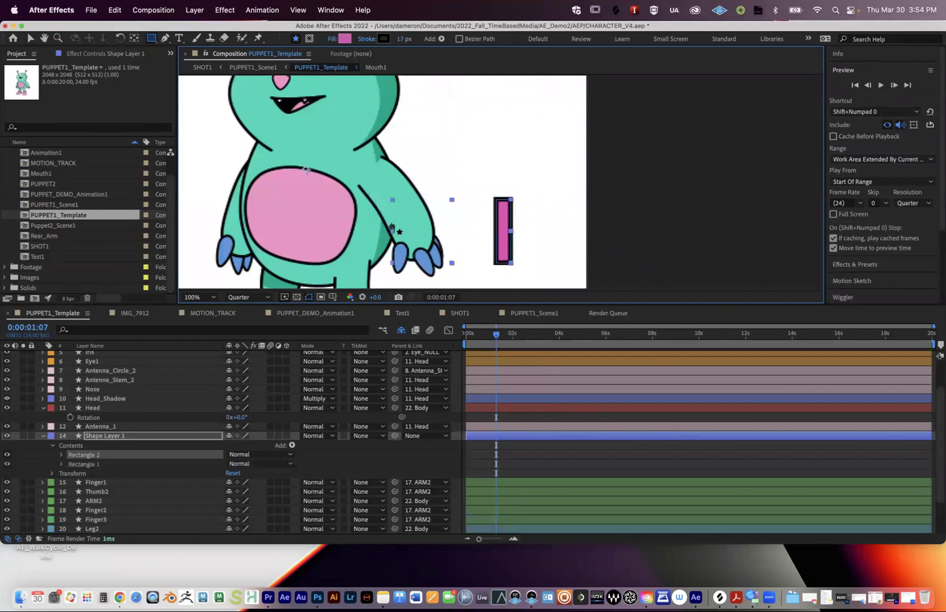
# Step: Delete the Shape Layer 1 layer holding the pink rectangle beside the character
pyautogui.scroll(-3, 454, 227)
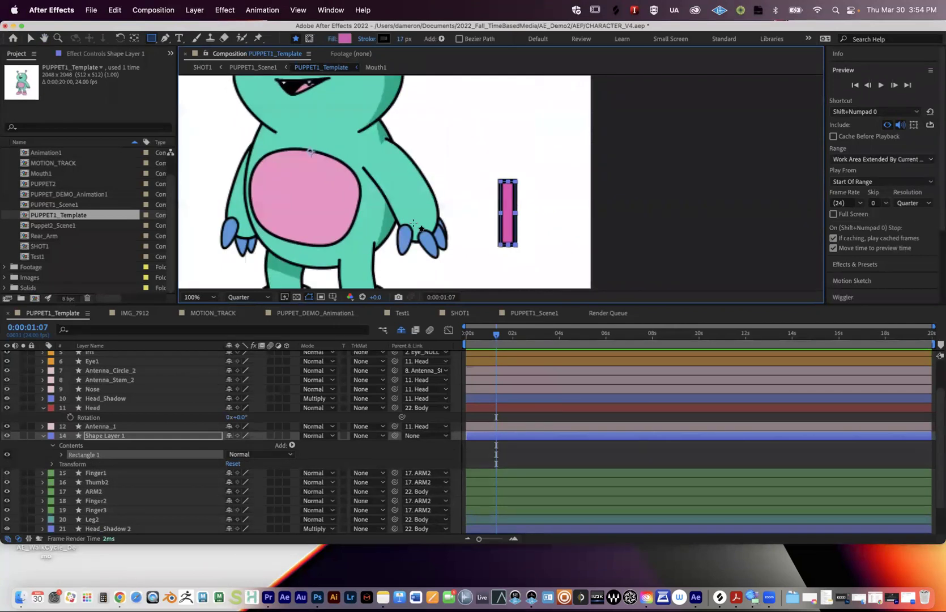
pyautogui.press('v')
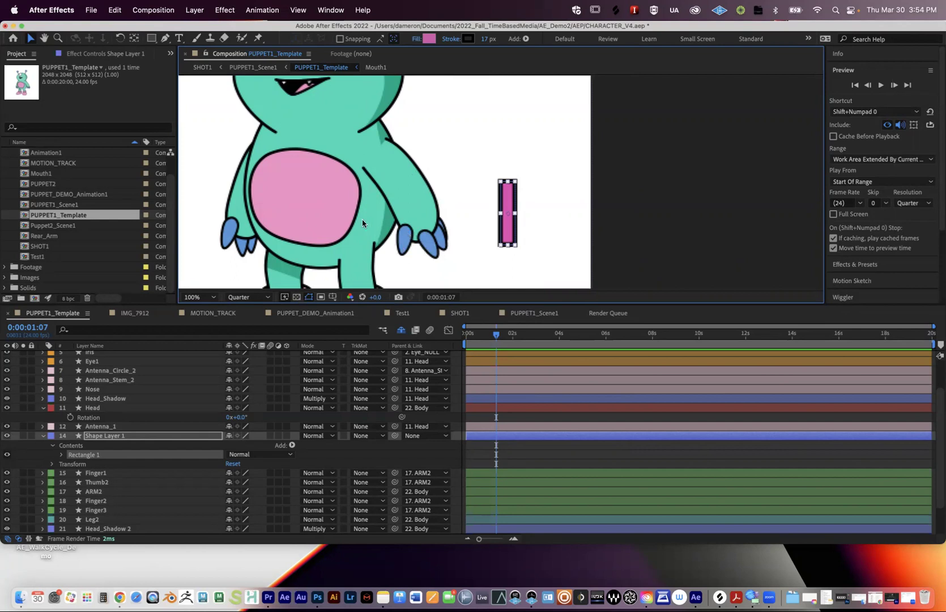
pyautogui.scroll(5, 400, 207)
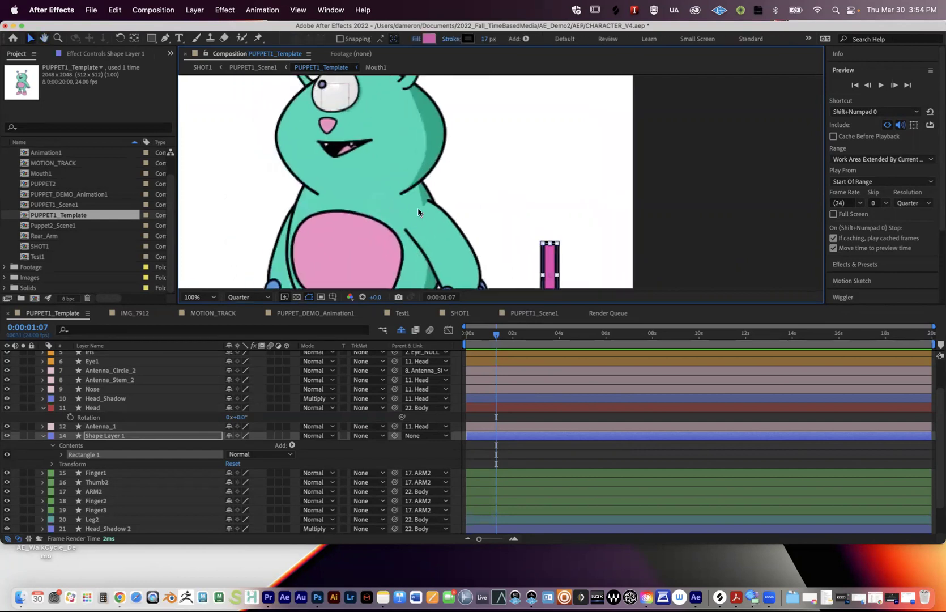
pyautogui.scroll(-2, 419, 212)
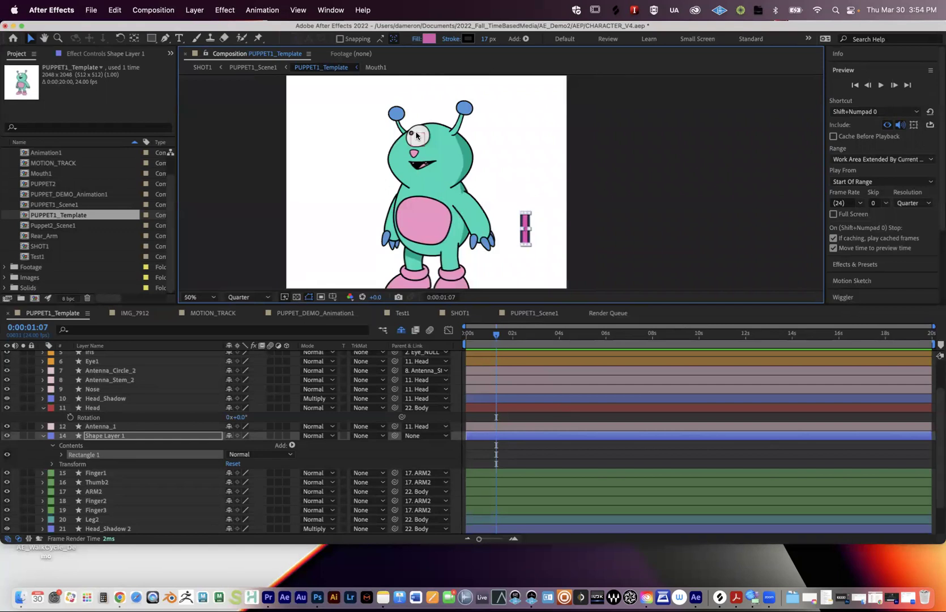
pyautogui.scroll(2, 516, 224)
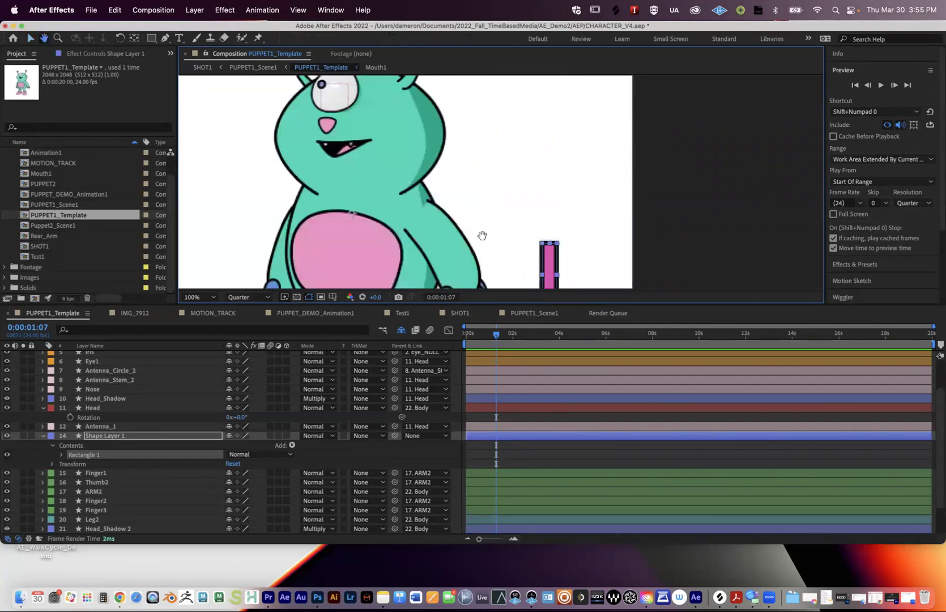
pyautogui.moveTo(482, 235); pyautogui.dragTo(476, 169)
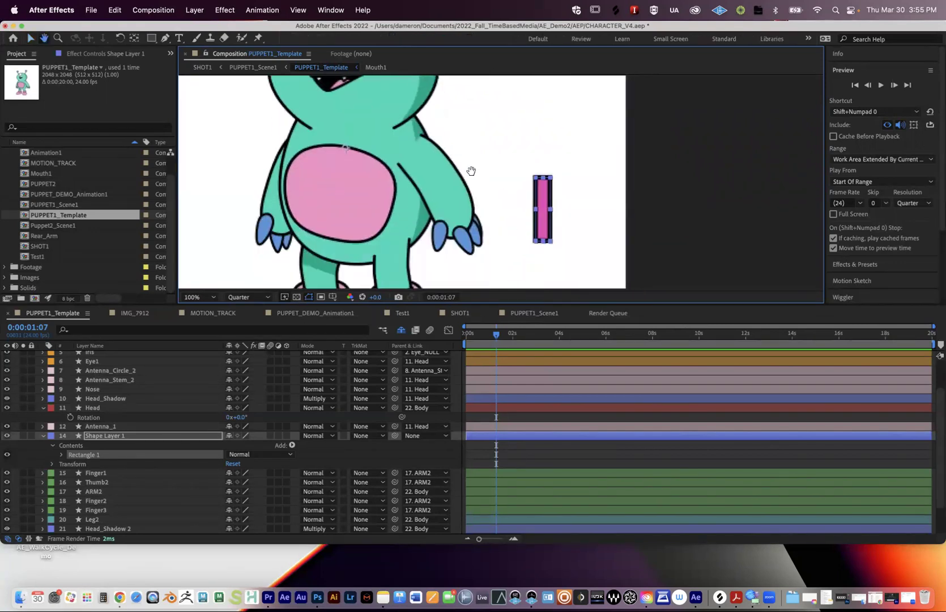
pyautogui.click(94, 437)
pyautogui.press('Delete')
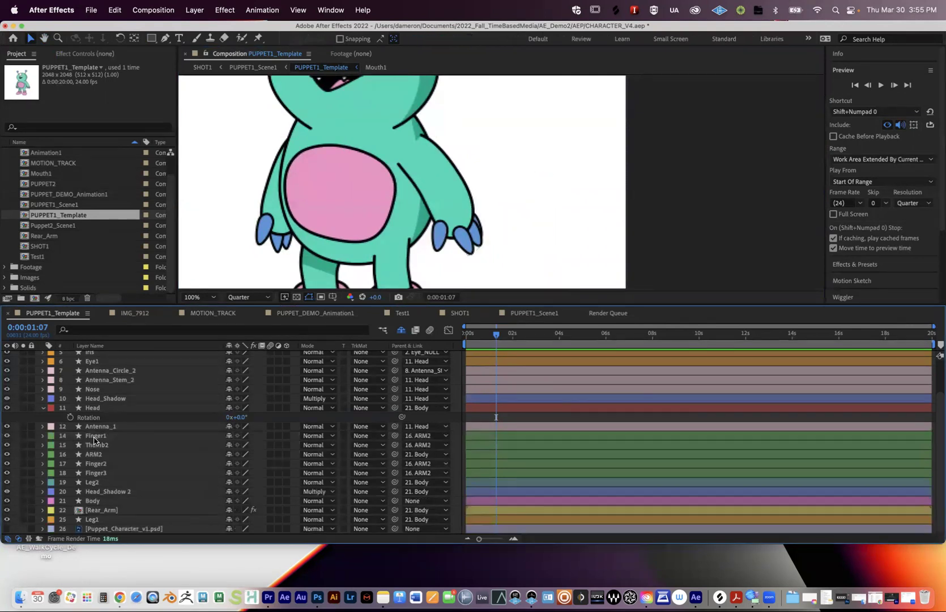
# Step: Examine which body part each of the Finger1, Thumb2, ARM2 and Finger2 layers holds, briefly isolating ARM2
pyautogui.click(97, 437)
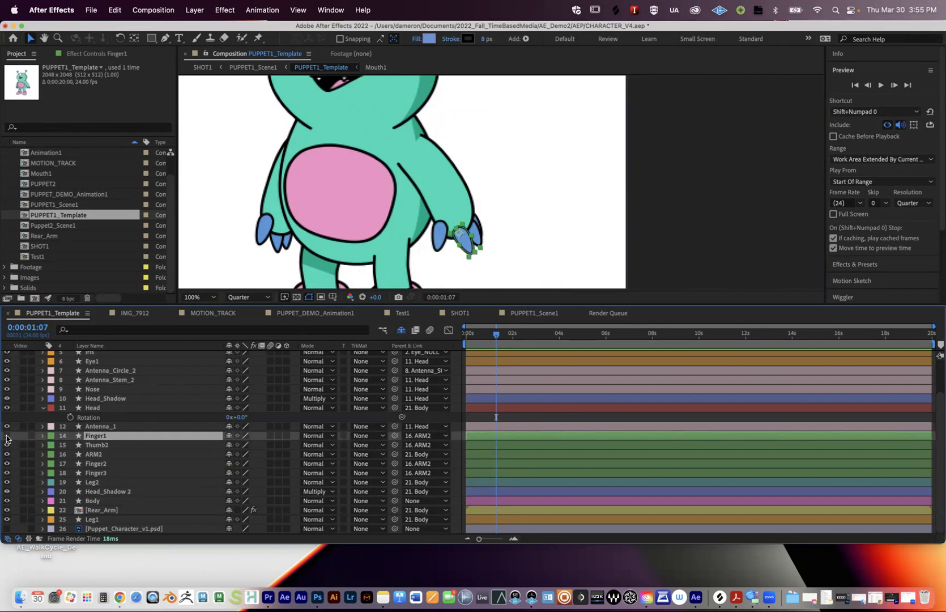
pyautogui.press('super+Down')
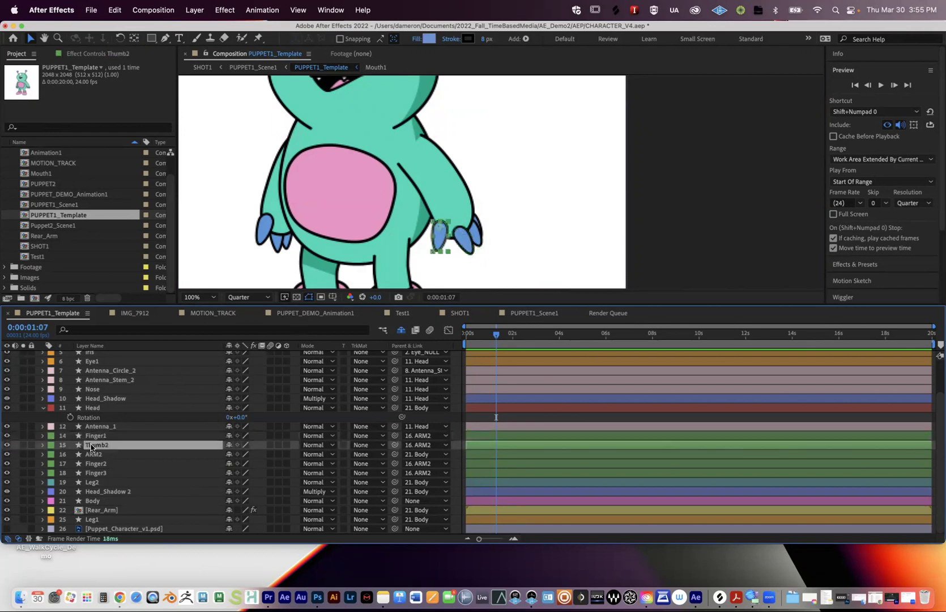
pyautogui.click(6, 446)
pyautogui.click(6, 445)
pyautogui.click(22, 455)
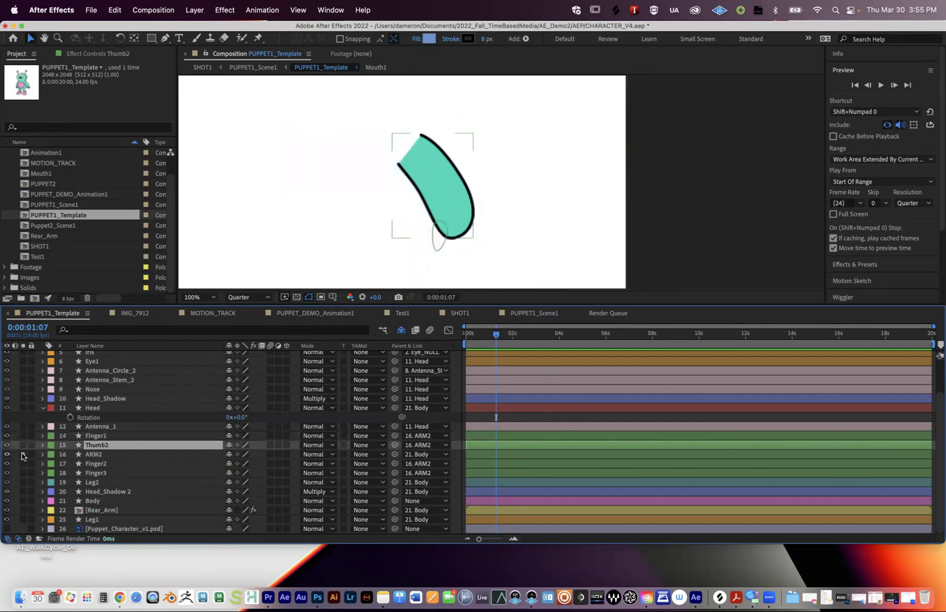
pyautogui.click(22, 455)
pyautogui.click(94, 455)
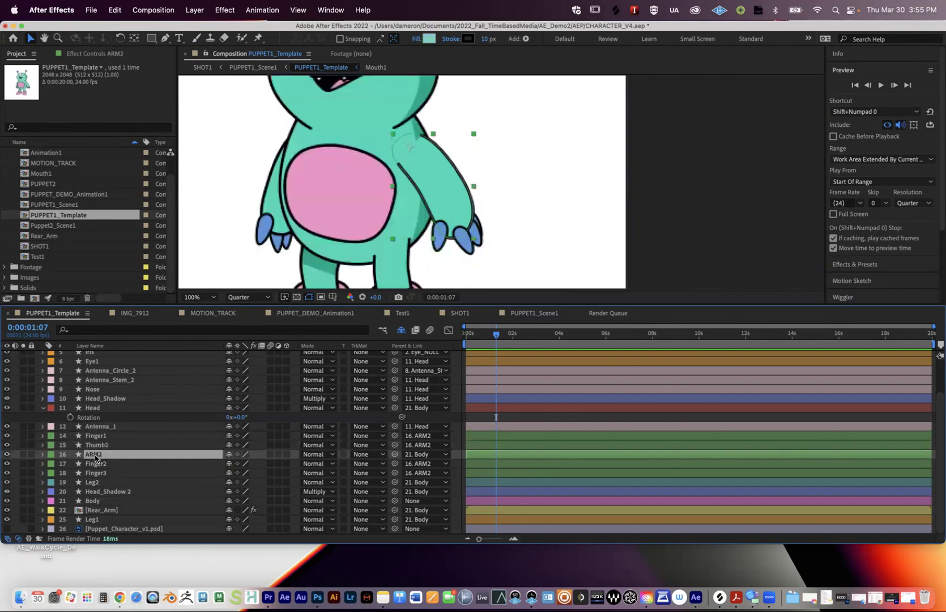
pyautogui.click(97, 464)
# Step: Reveal the keyframes of the Finger1 through Finger3 layers and delete the Rotation keyframe on ARM2
pyautogui.click(94, 474)
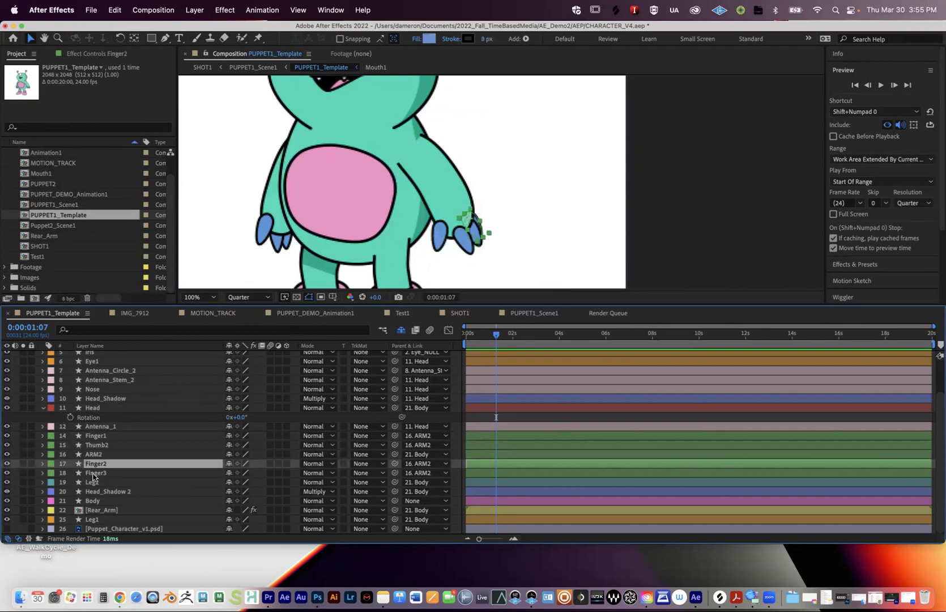
pyautogui.keyDown('shift'); pyautogui.click(98, 437); pyautogui.keyUp('shift')
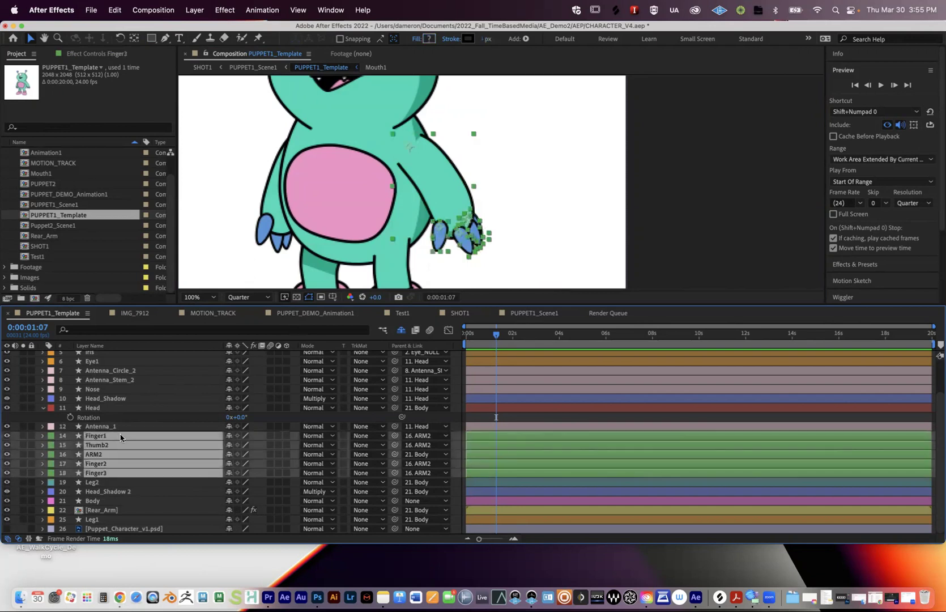
pyautogui.press('u')
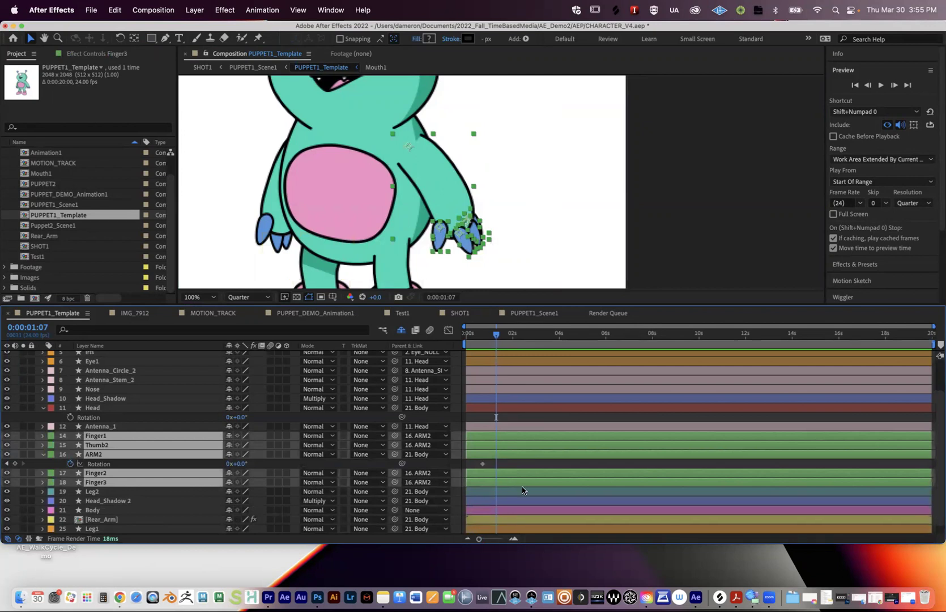
pyautogui.click(482, 463)
pyautogui.press('Delete')
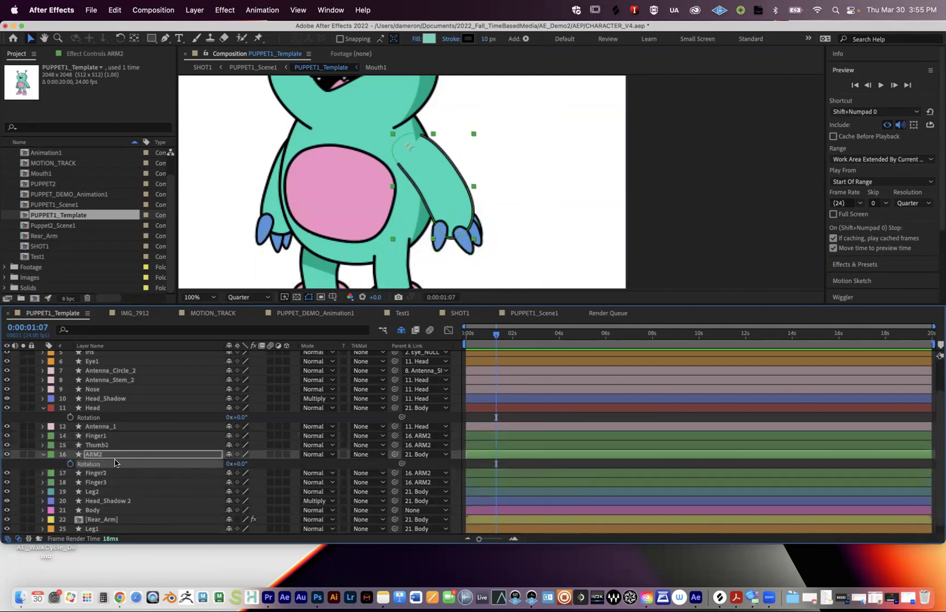
pyautogui.click(44, 456)
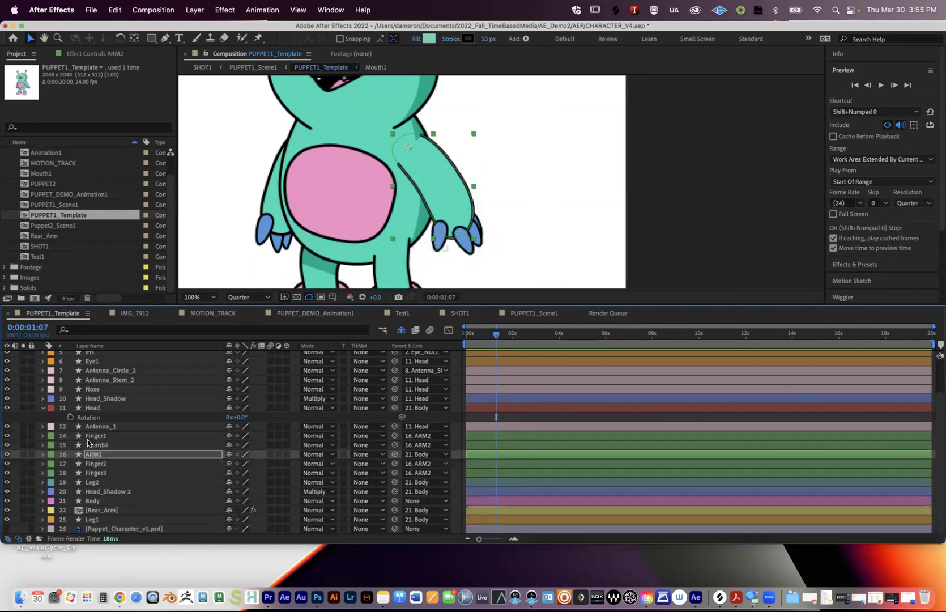
# Step: Highlight the Finger1 through Finger3 layers and Finger2 alone to check that arm and fingers are separate parts
pyautogui.click(95, 437)
pyautogui.keyDown('shift'); pyautogui.click(99, 473); pyautogui.keyUp('shift')
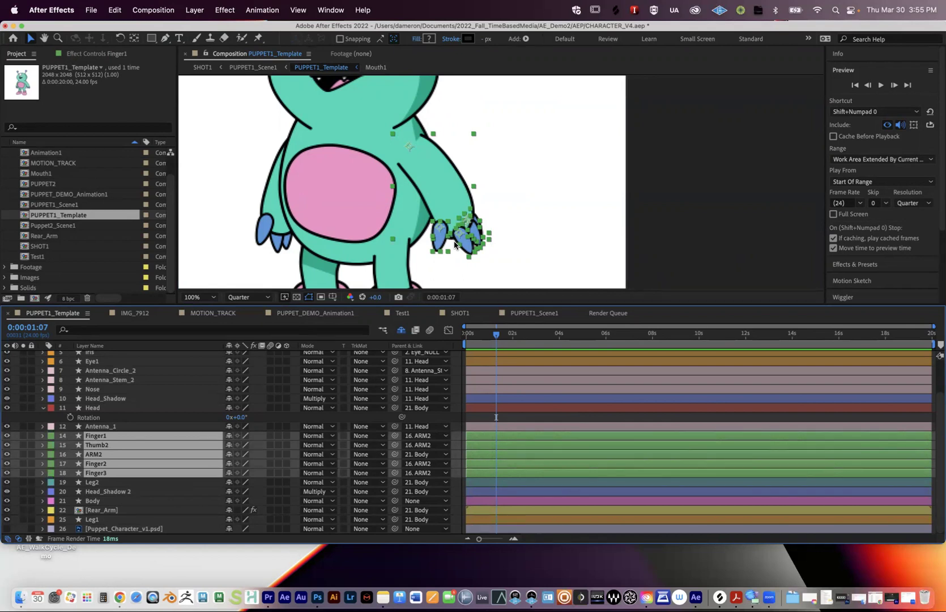
pyautogui.press('F2')
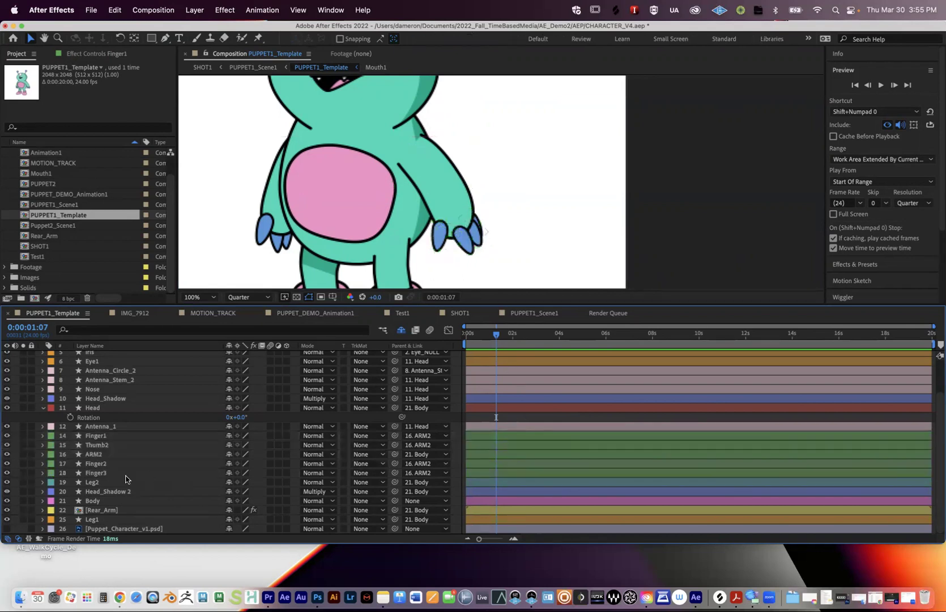
pyautogui.click(96, 464)
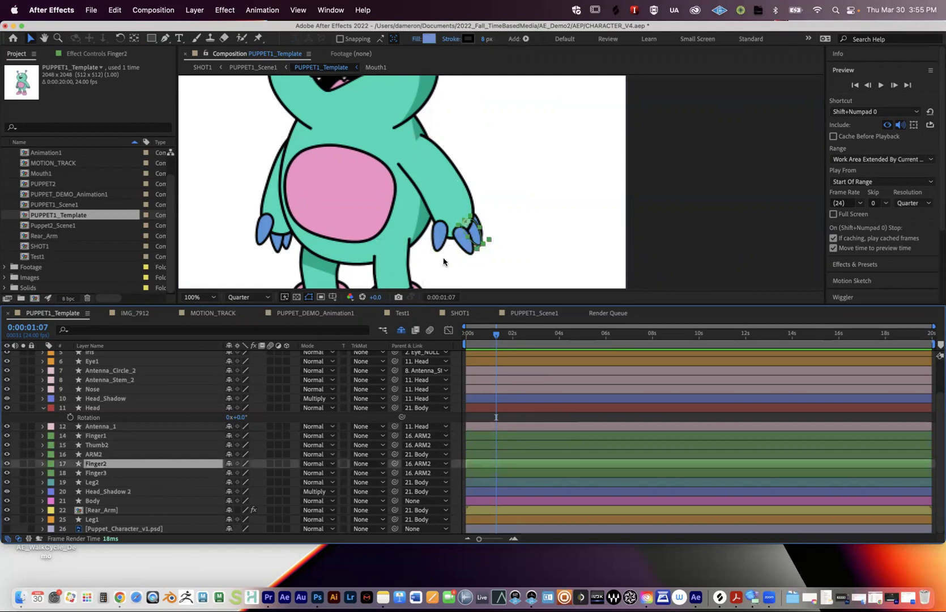
# Step: Place puppet pins on the ARM2 layer at the shoulder, elbow and wrist
pyautogui.click(434, 187)
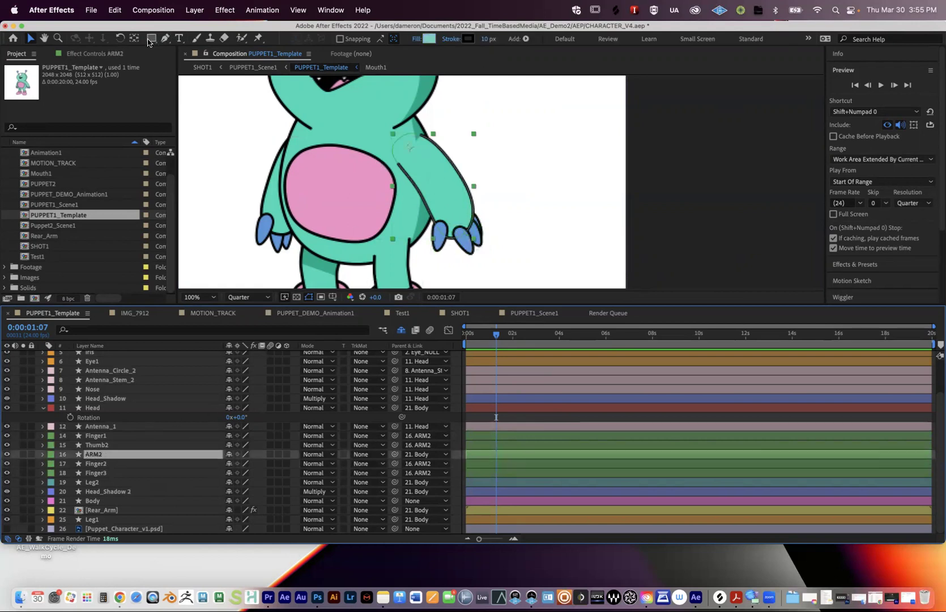
pyautogui.click(258, 38)
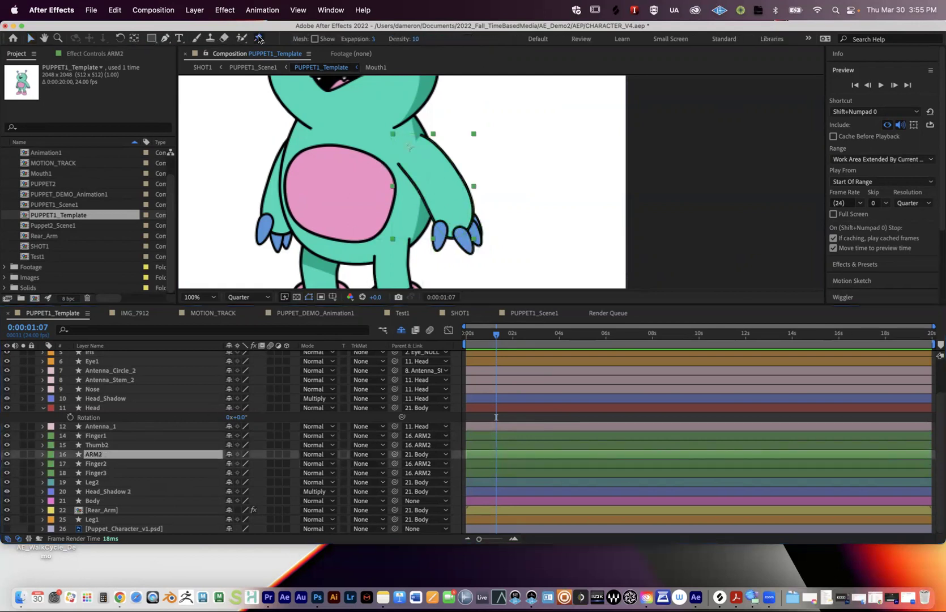
pyautogui.click(417, 147)
pyautogui.click(444, 184)
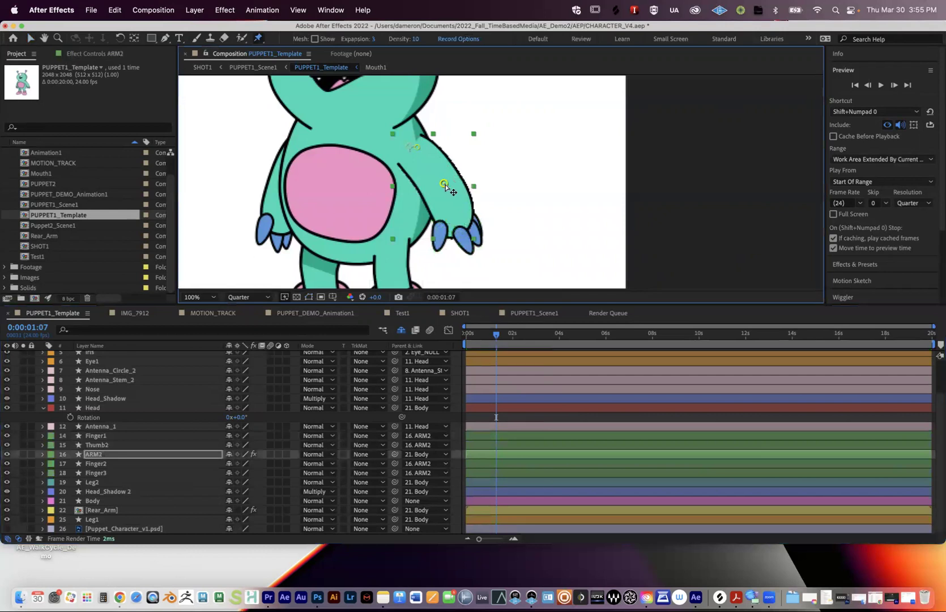
pyautogui.click(458, 220)
pyautogui.press('v')
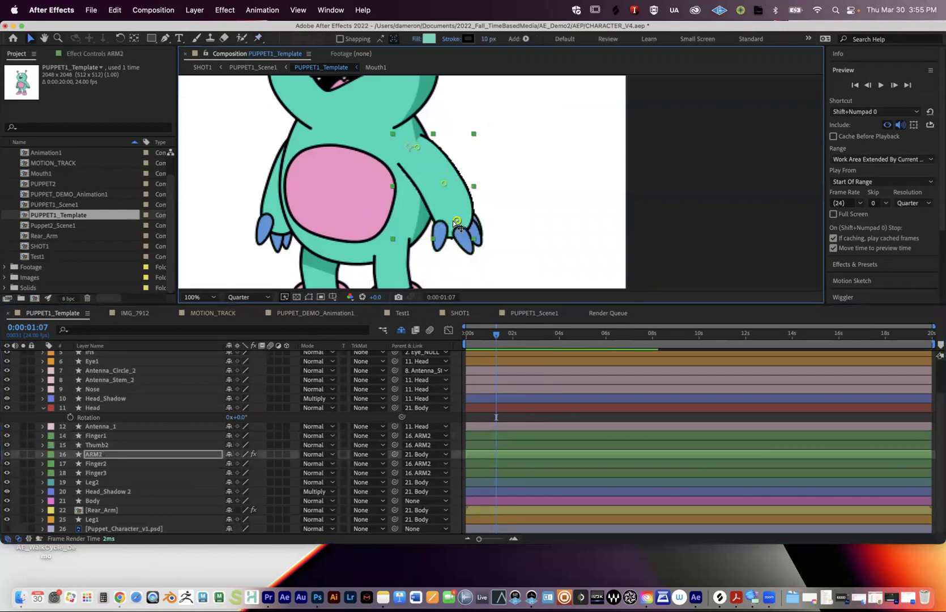
# Step: Bend ARM2 by moving its wrist puppet pin up and outward, and inspect the deformed arm and its fingers
pyautogui.moveTo(458, 221)
pyautogui.mouseDown()
pyautogui.moveTo(418, 238)
pyautogui.moveTo(498, 194)
pyautogui.mouseUp()
pyautogui.scroll(1, 495, 232)
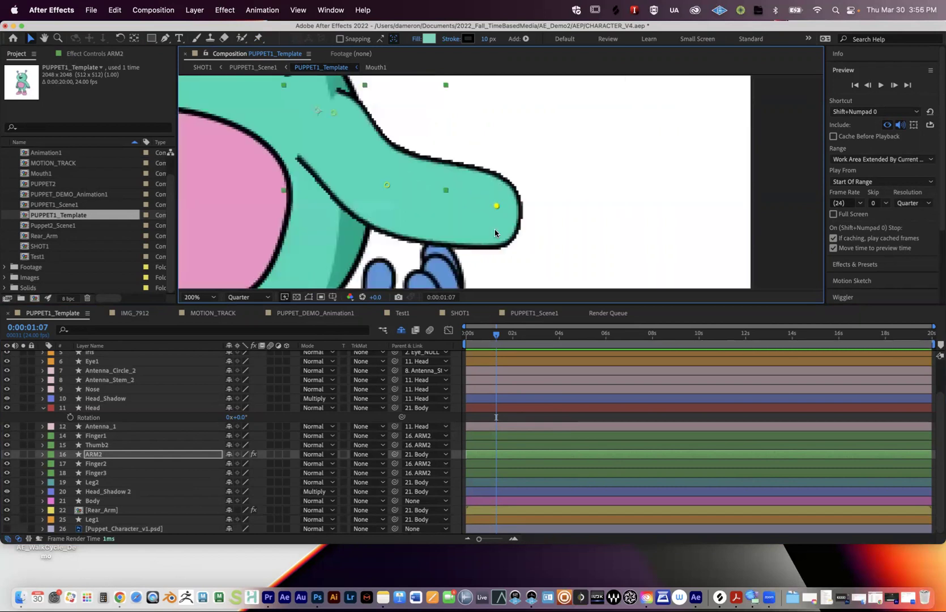
pyautogui.scroll(-1, 495, 232)
pyautogui.press('space')
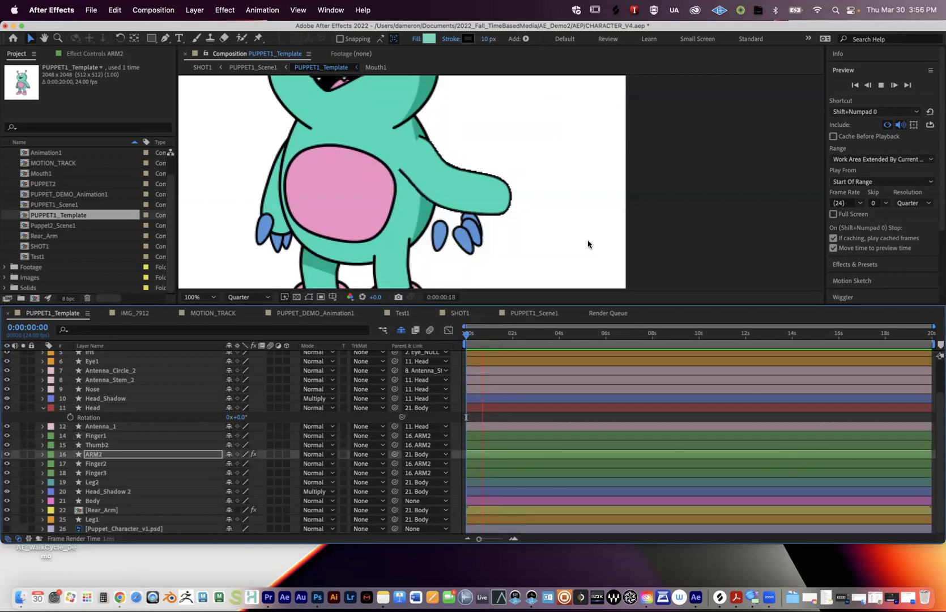
pyautogui.press('space')
pyautogui.scroll(1, 451, 215)
pyautogui.scroll(-2, 451, 216)
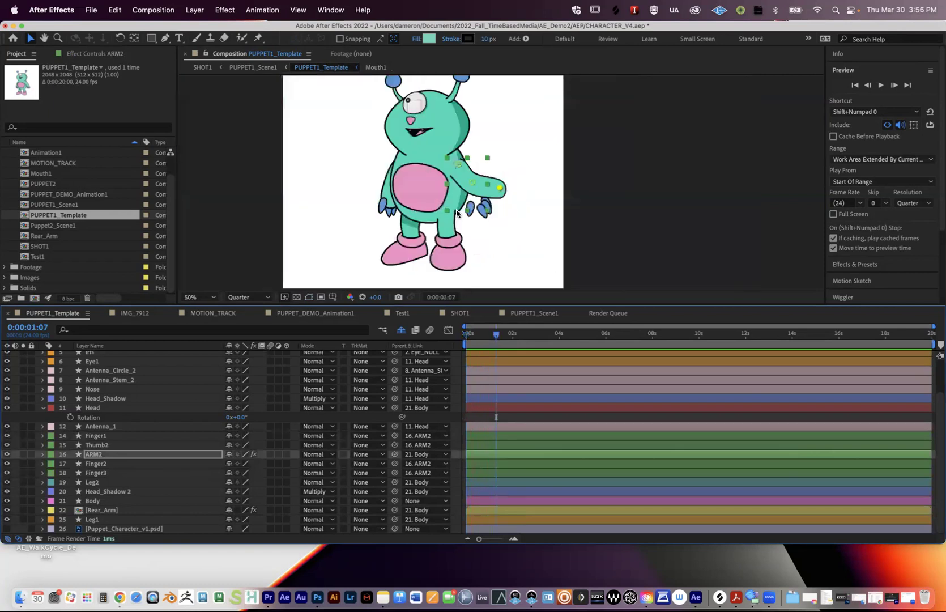
pyautogui.press('.')
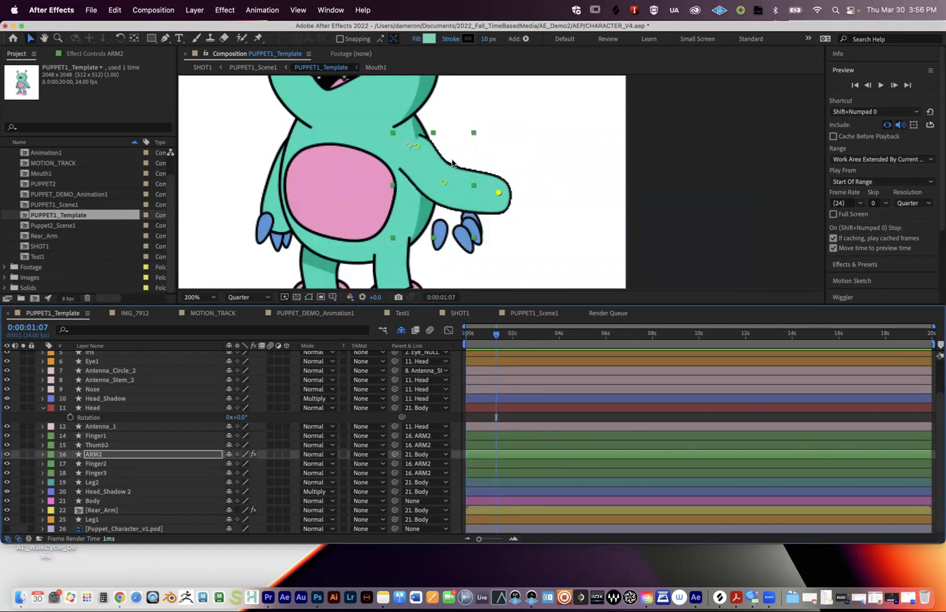
pyautogui.scroll(4, 448, 161)
pyautogui.moveTo(431, 157); pyautogui.dragTo(516, 282)
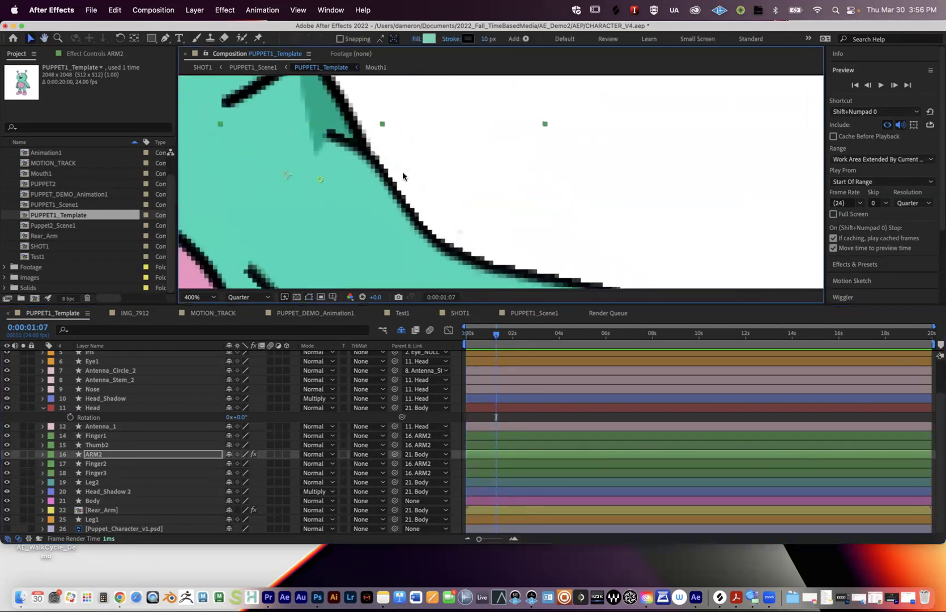
pyautogui.scroll(-6, 522, 228)
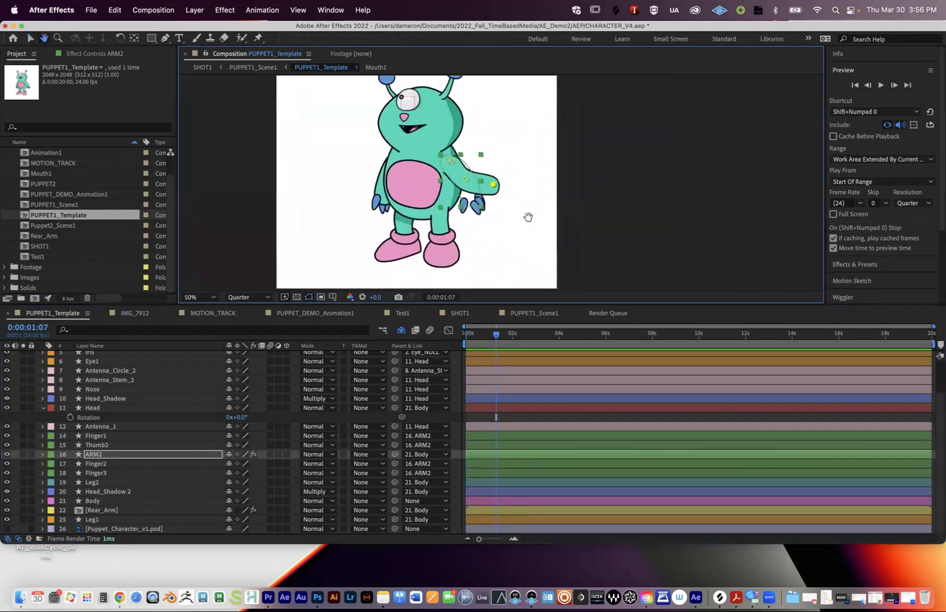
# Step: Undo the ARM2 bend and the wrist and elbow puppet pins
pyautogui.click(89, 455)
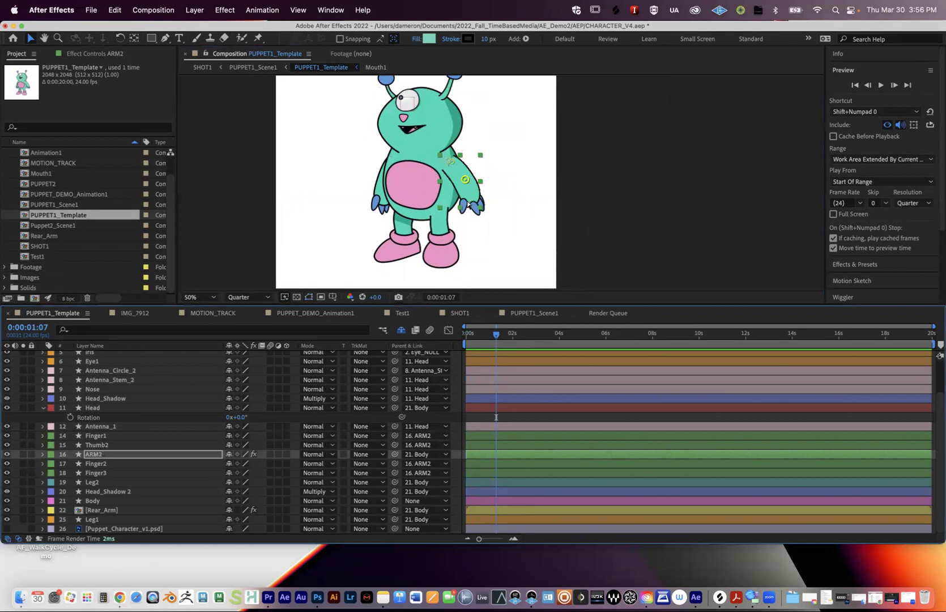
pyautogui.scroll(1, 465, 200)
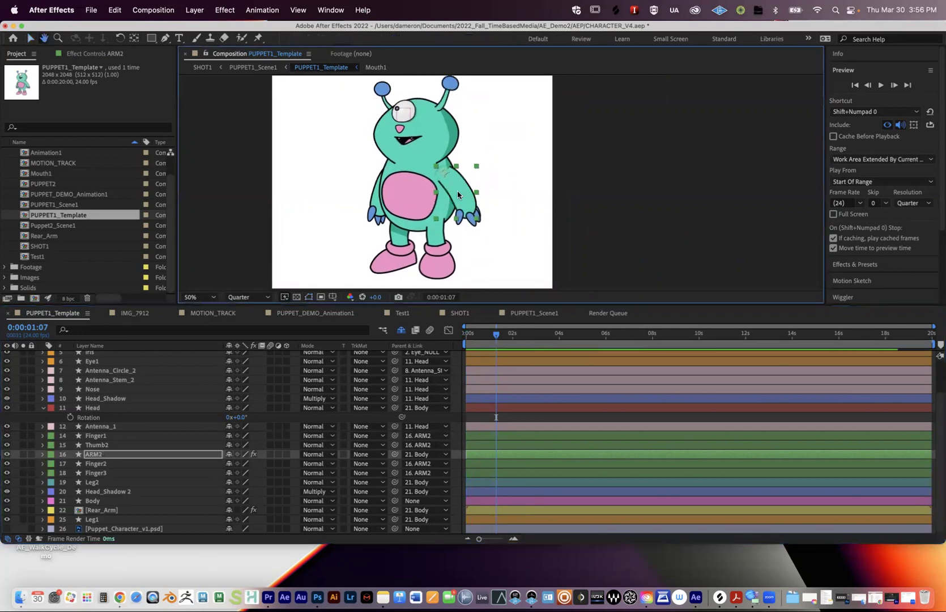
pyautogui.scroll(2, 458, 191)
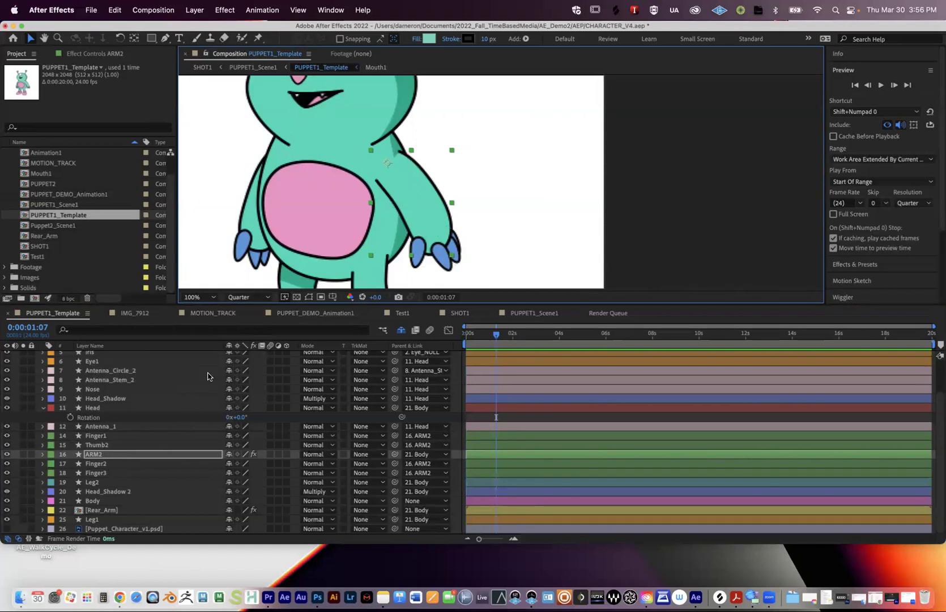
# Step: Pre-compose the Finger1, Thumb2, ARM2, Finger2 and Finger3 layers into a new composition named Arm_PreComp, moving all attributes into it
pyautogui.click(104, 475)
pyautogui.keyDown('shift'); pyautogui.click(96, 437); pyautogui.keyUp('shift')
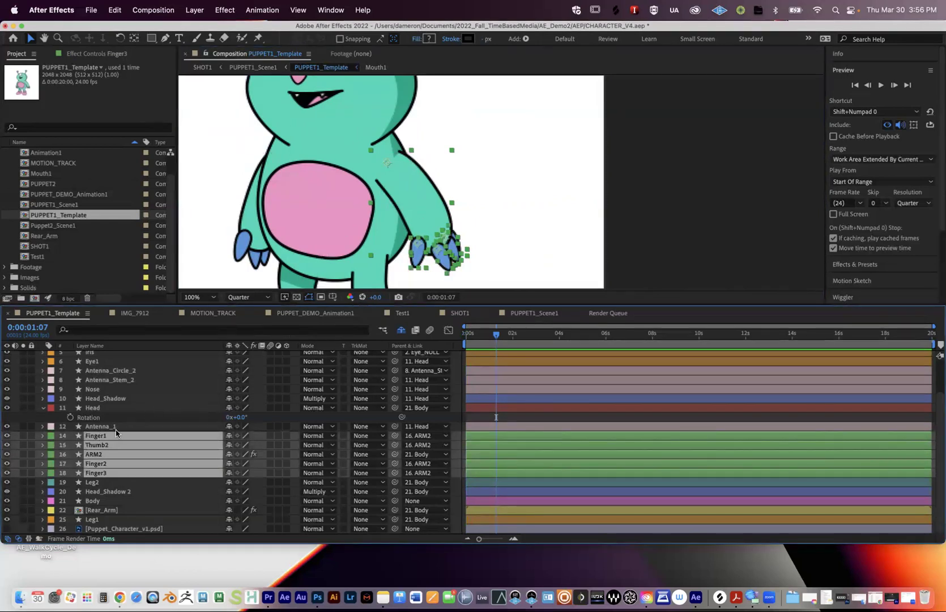
pyautogui.rightClick(112, 436)
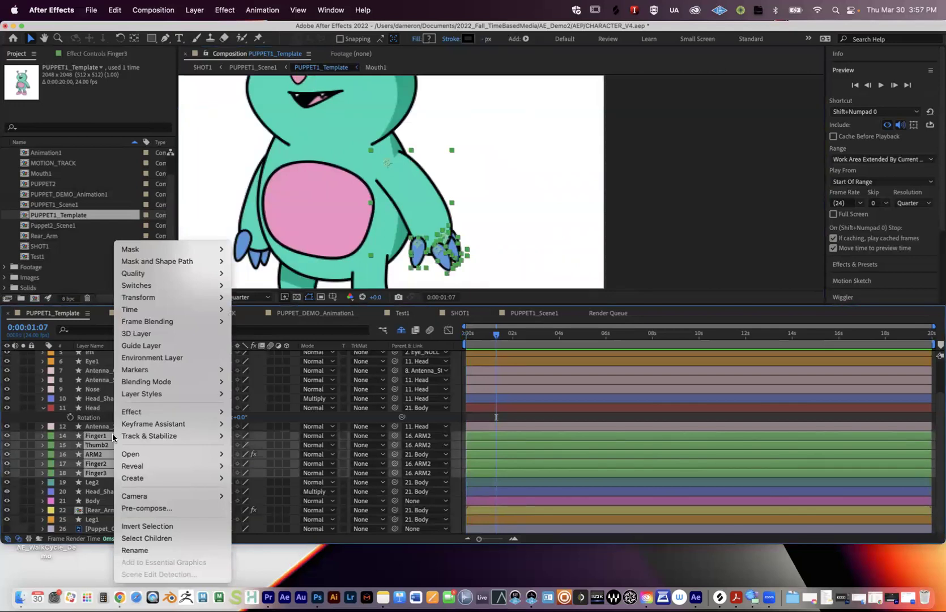
pyautogui.click(141, 509)
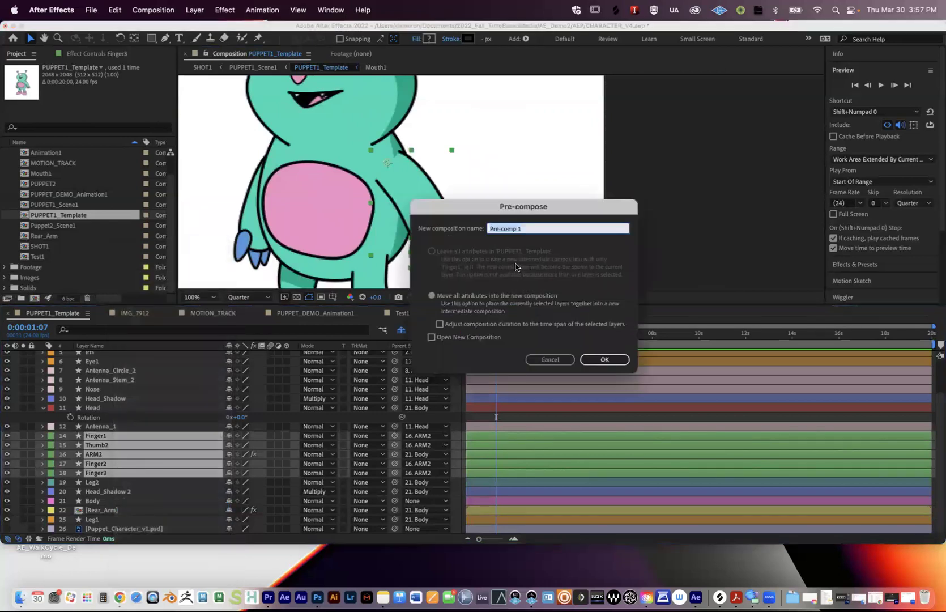
pyautogui.write('Arm_')
pyautogui.click(605, 360)
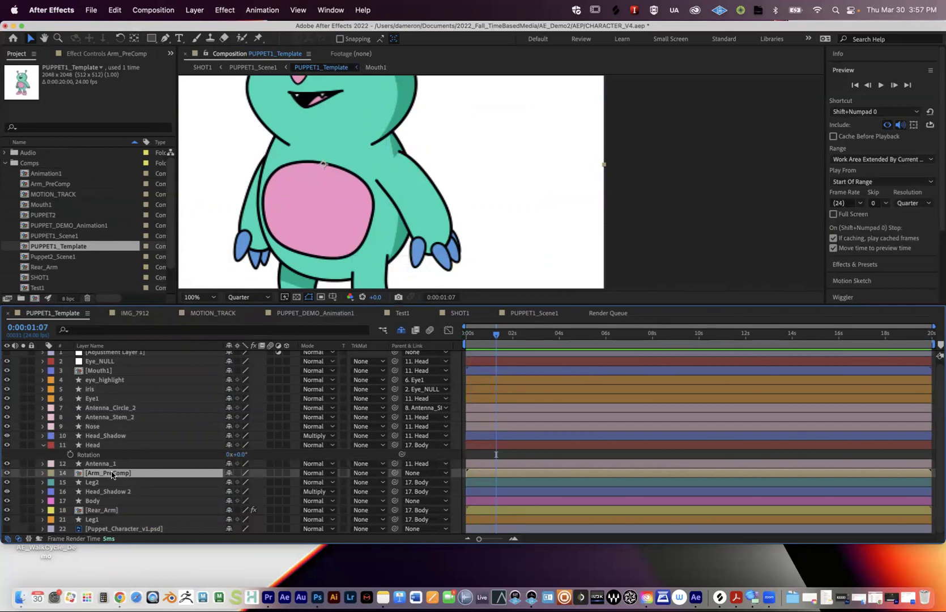
# Step: Solo the Arm_PreComp layer briefly, and open the composition to inspect the arm and finger layers it contains
pyautogui.click(22, 473)
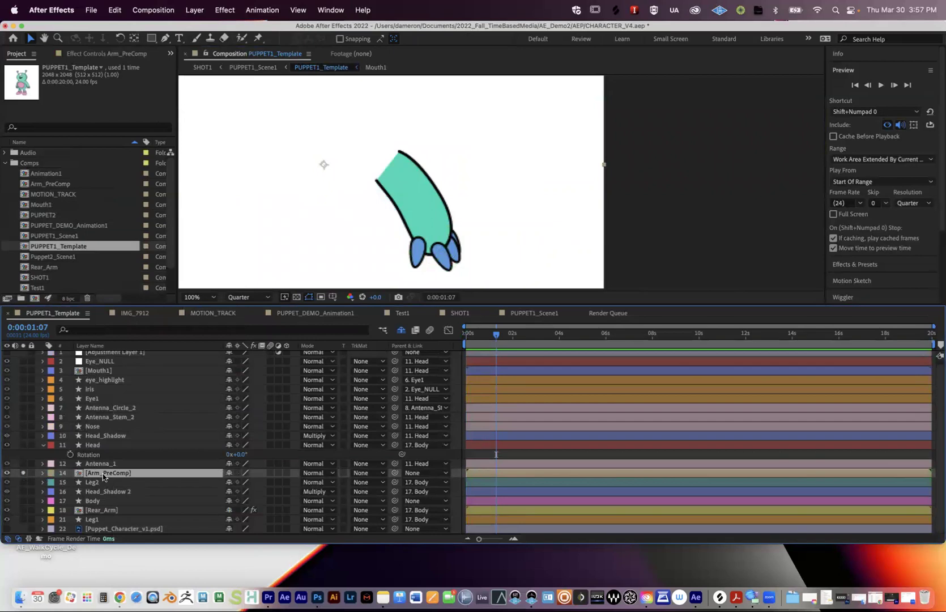
pyautogui.click(24, 473)
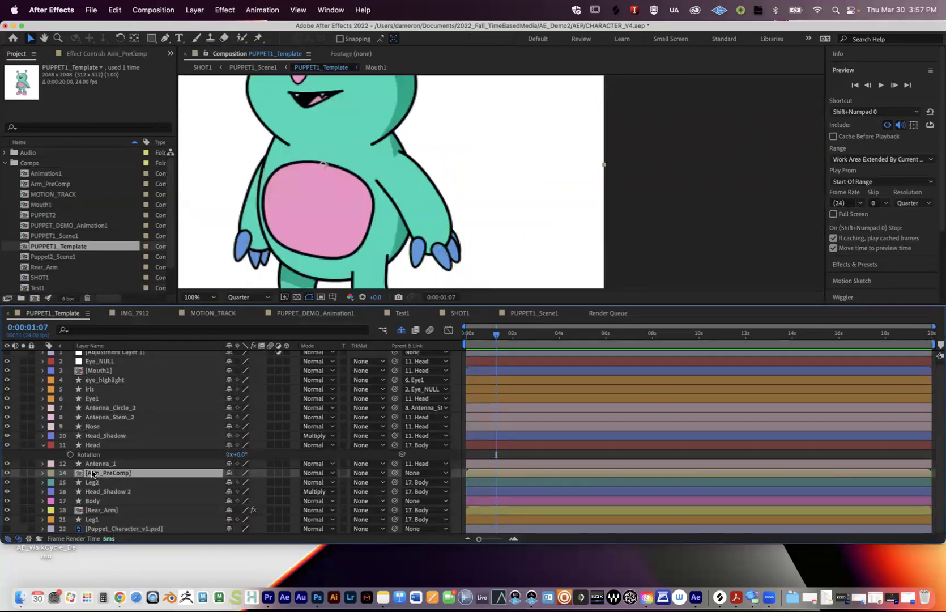
pyautogui.doubleClick(91, 474)
pyautogui.click(533, 367)
pyautogui.click(533, 383)
pyautogui.click(532, 392)
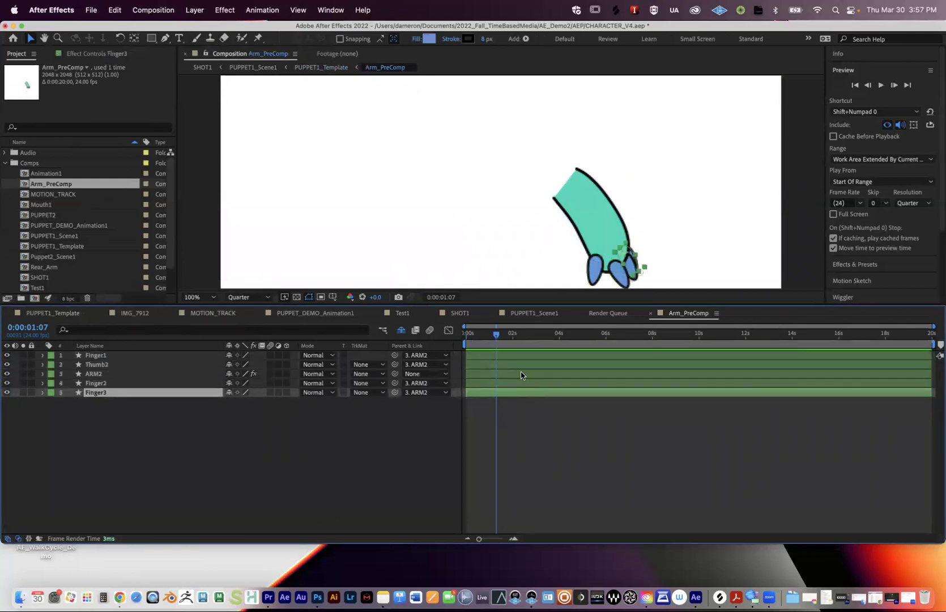
# Step: Look through PUPPET1_Scene1 and PUPPET_DEMO_Animation1, and return to the PUPPET1_Template composition
pyautogui.click(535, 315)
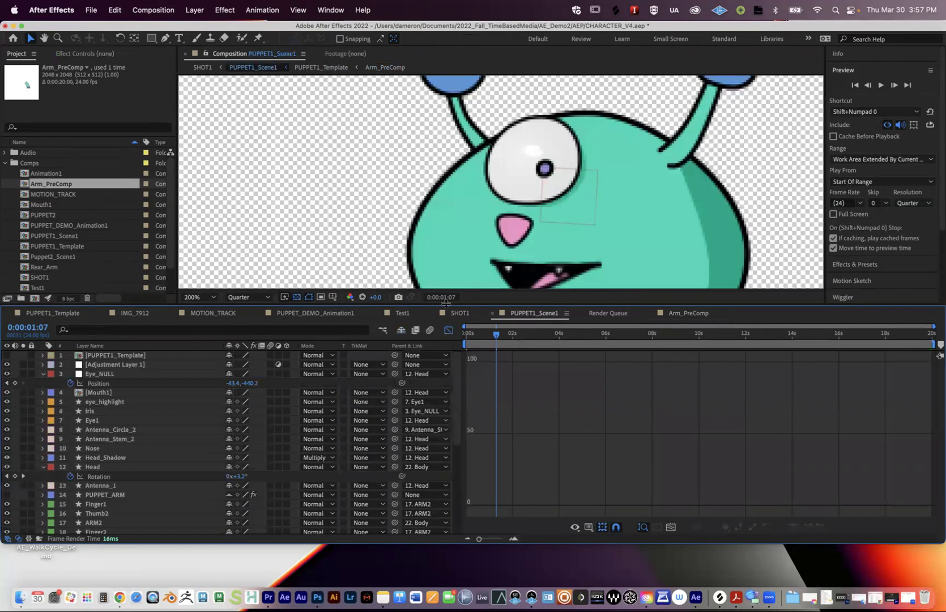
pyautogui.click(339, 315)
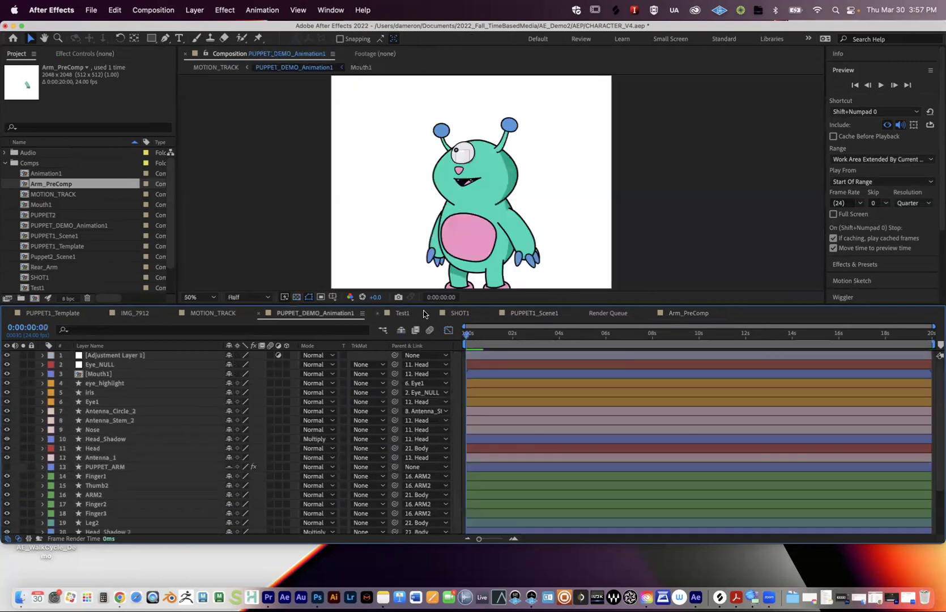
pyautogui.click(510, 314)
pyautogui.click(249, 297)
pyautogui.click(253, 298)
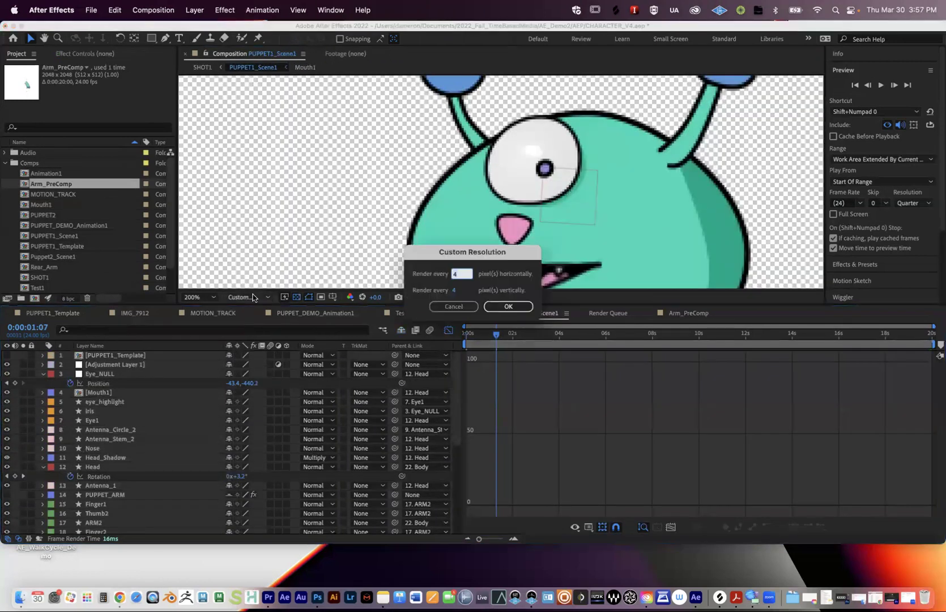
pyautogui.click(457, 306)
pyautogui.scroll(-4, 452, 261)
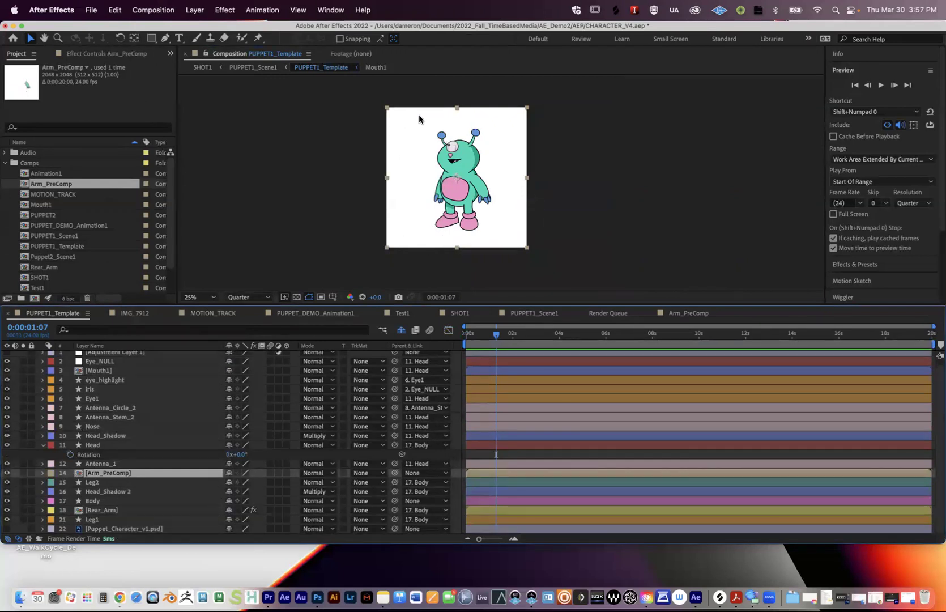
# Step: Isolate Arm_PreComp to view the arm alone, restore the full character, and frame its torso and arms at 100%
pyautogui.click(23, 473)
pyautogui.press('.')
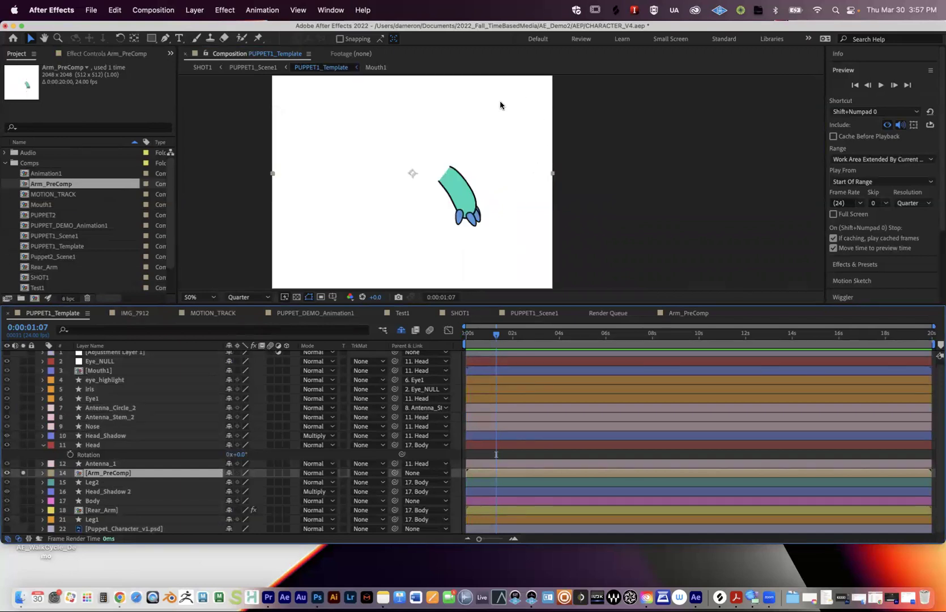
pyautogui.click(23, 472)
pyautogui.press('.')
pyautogui.press('.')
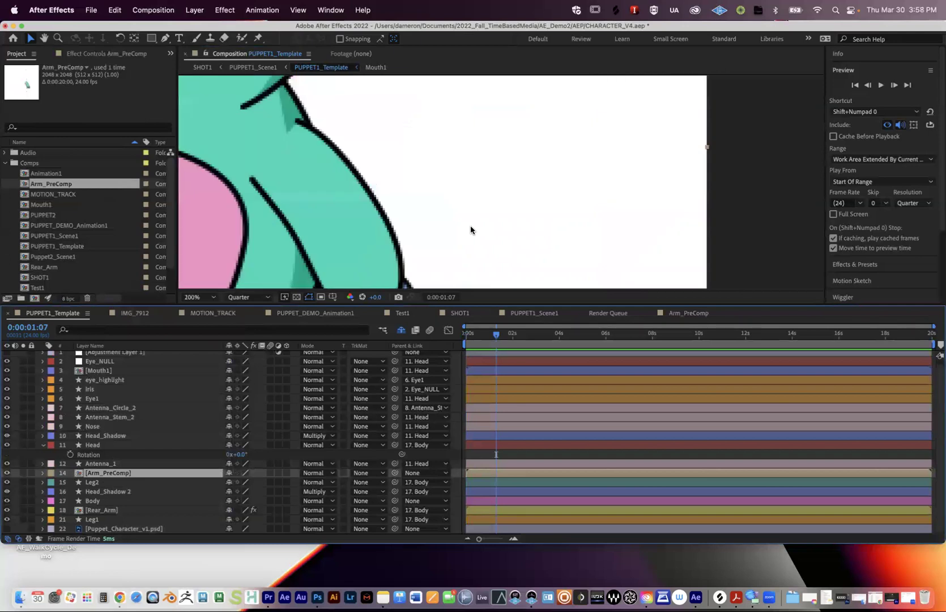
pyautogui.press(',')
pyautogui.hscroll(-2, 371, 183)
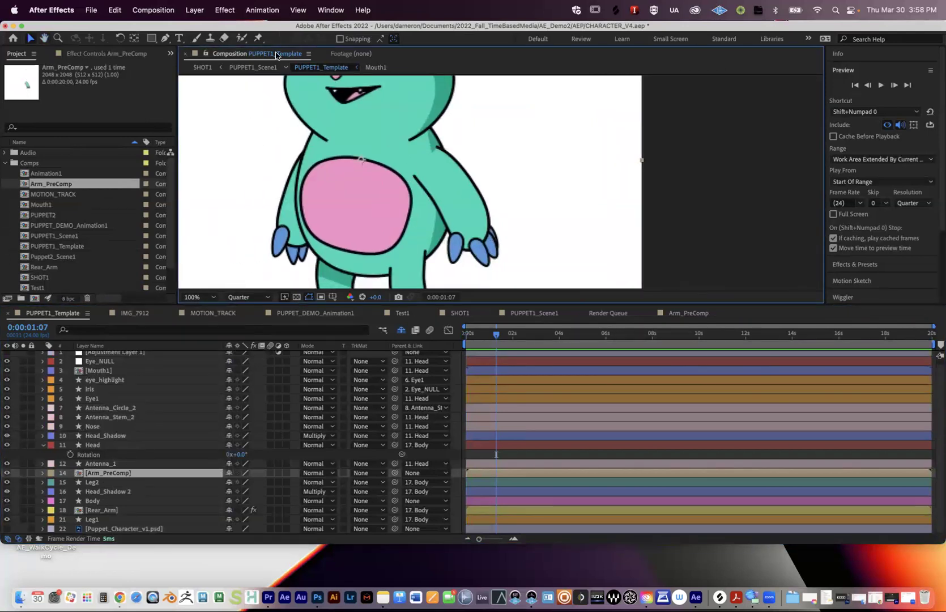
# Step: Place puppet pins on the Arm_PreComp layer at the shoulder, elbow and wrist
pyautogui.click(259, 37)
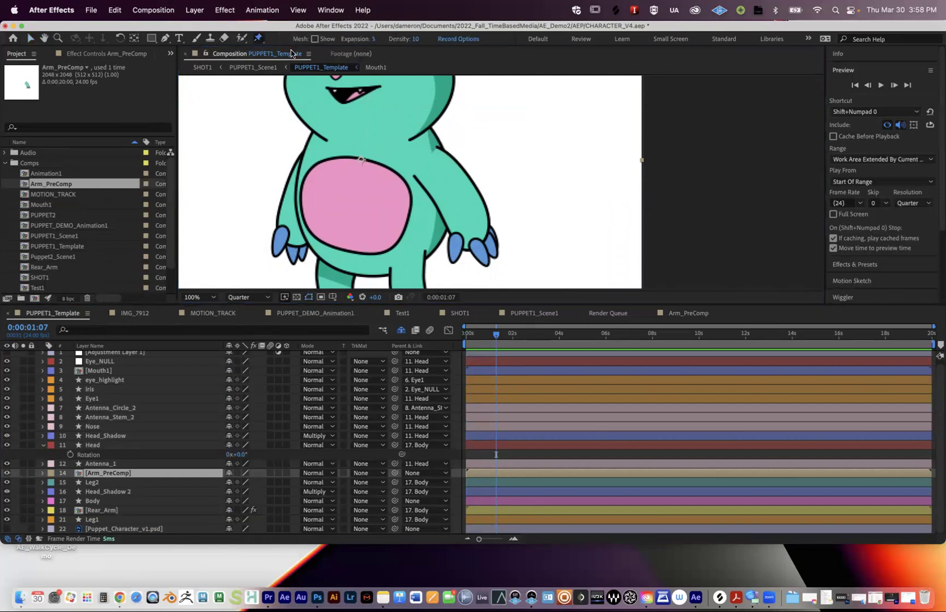
pyautogui.click(433, 160)
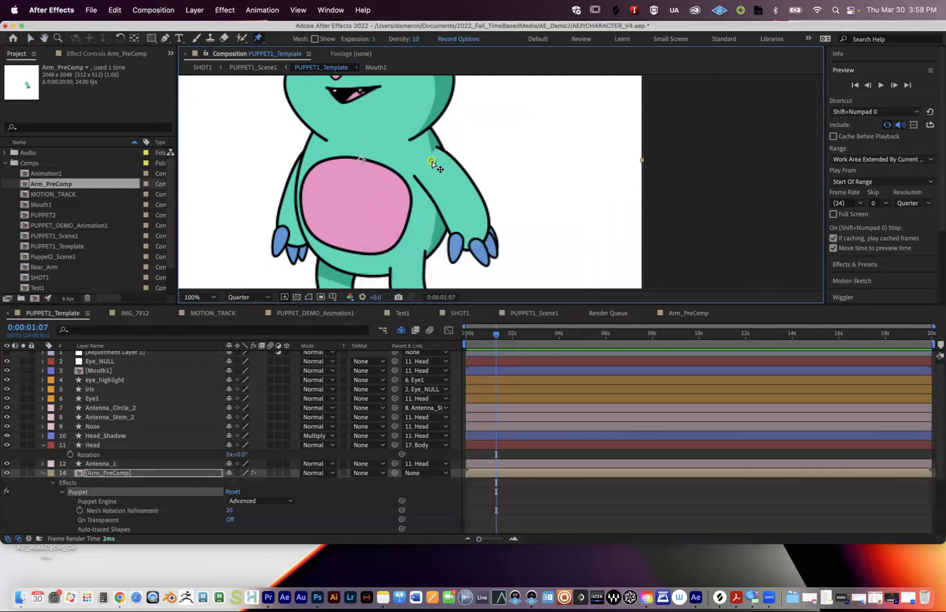
pyautogui.click(462, 200)
pyautogui.click(475, 237)
# Step: Try bending the pre-composed arm by moving its wrist and elbow puppet pins
pyautogui.press('v')
pyautogui.moveTo(476, 237)
pyautogui.mouseDown()
pyautogui.moveTo(456, 247)
pyautogui.moveTo(527, 238)
pyautogui.moveTo(456, 244)
pyautogui.moveTo(475, 238)
pyautogui.mouseUp()
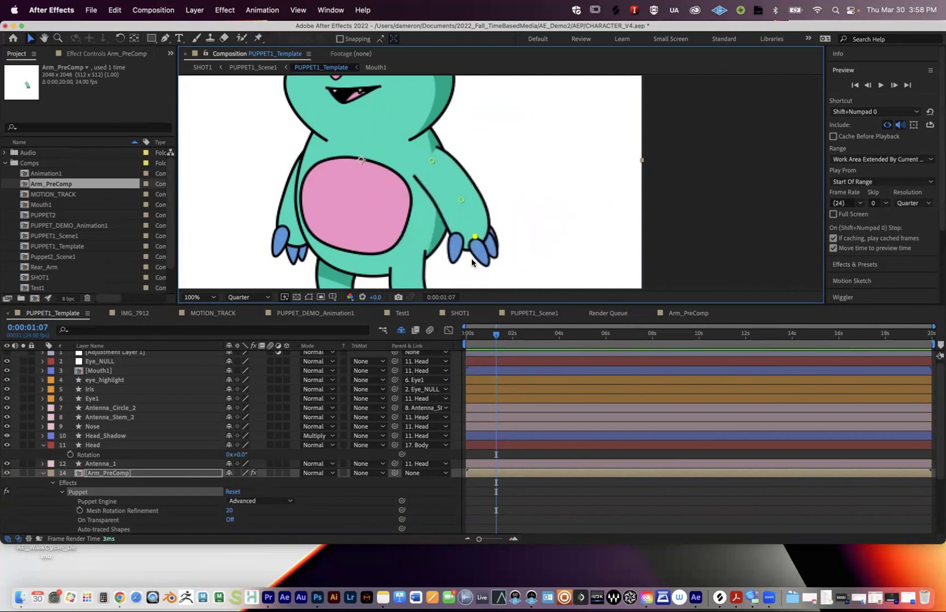
pyautogui.moveTo(462, 200)
pyautogui.mouseDown()
pyautogui.moveTo(481, 183)
pyautogui.moveTo(419, 225)
pyautogui.moveTo(486, 187)
pyautogui.moveTo(462, 199)
pyautogui.mouseUp()
# Step: Move the anchor point of Arm_PreComp from the composition's centre to the character's shoulder
pyautogui.click(109, 472)
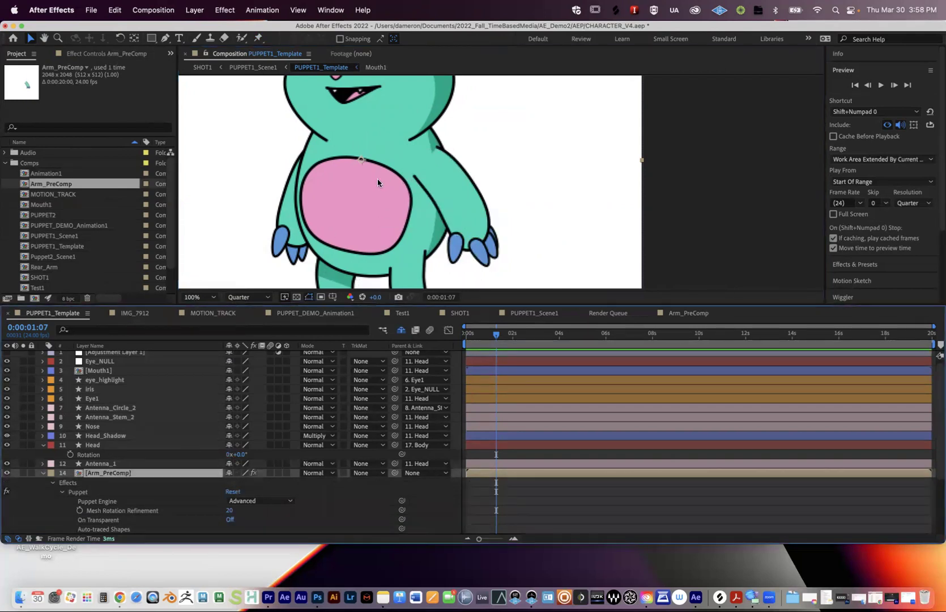
pyautogui.click(135, 38)
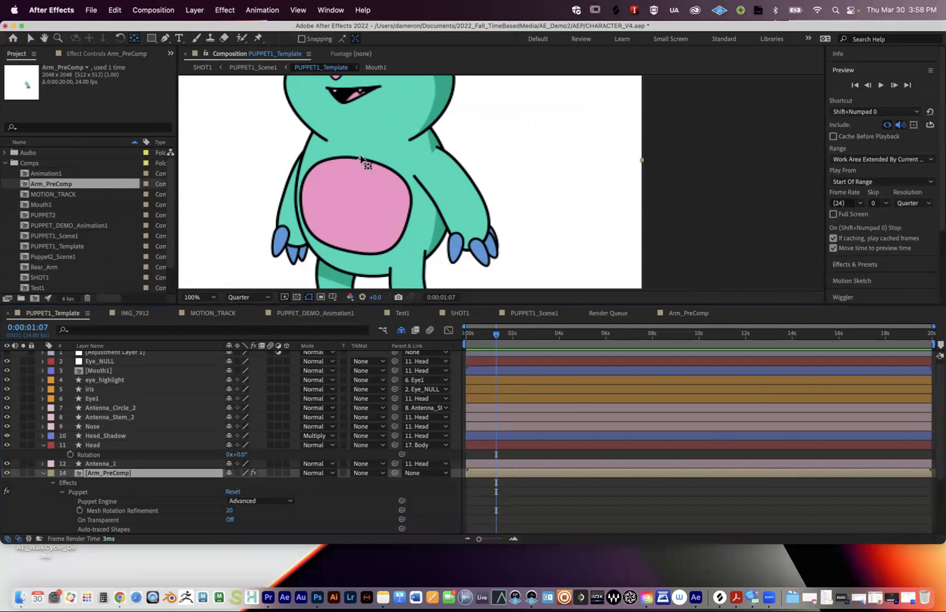
pyautogui.click(362, 161)
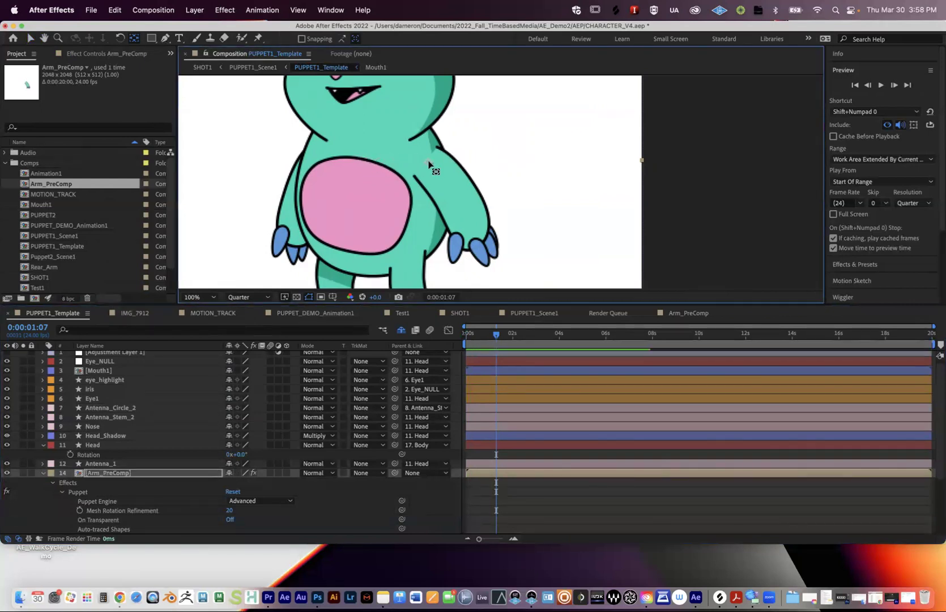
# Step: Test rotating Arm_PreComp about its shoulder anchor point using its Transform properties
pyautogui.click(110, 474)
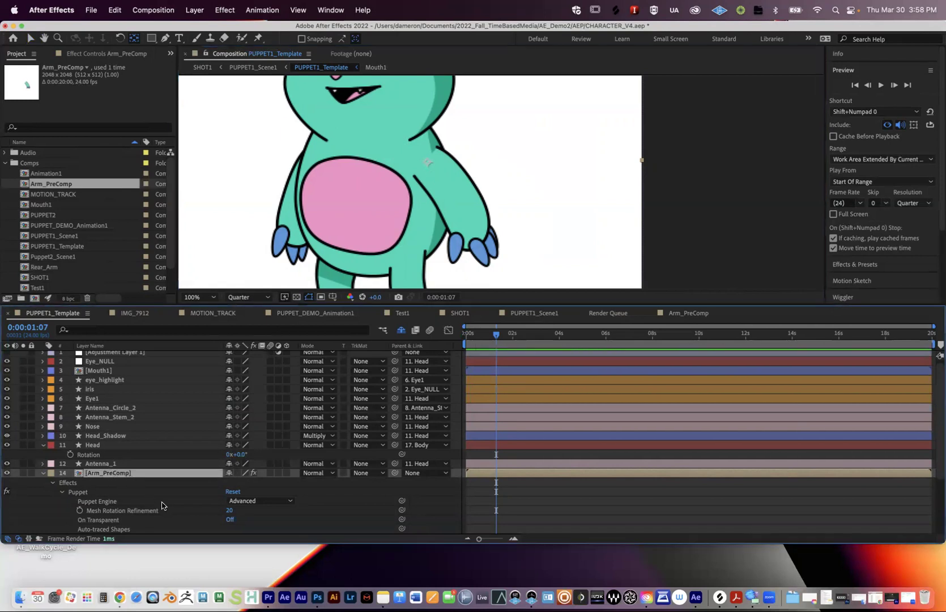
pyautogui.scroll(-3, 162, 505)
pyautogui.click(53, 474)
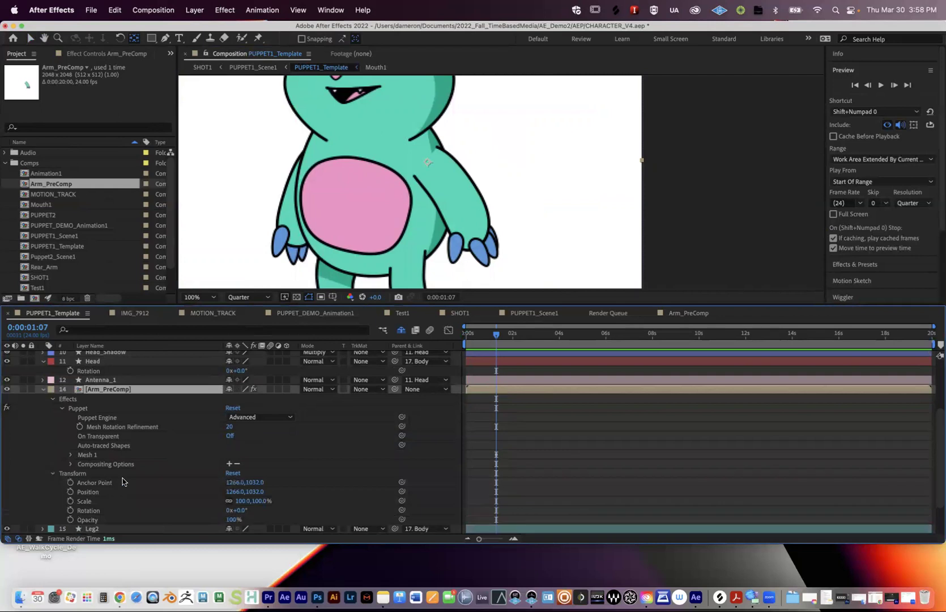
pyautogui.moveTo(237, 510)
pyautogui.mouseDown()
pyautogui.moveTo(204, 510)
pyautogui.moveTo(236, 506)
pyautogui.mouseUp()
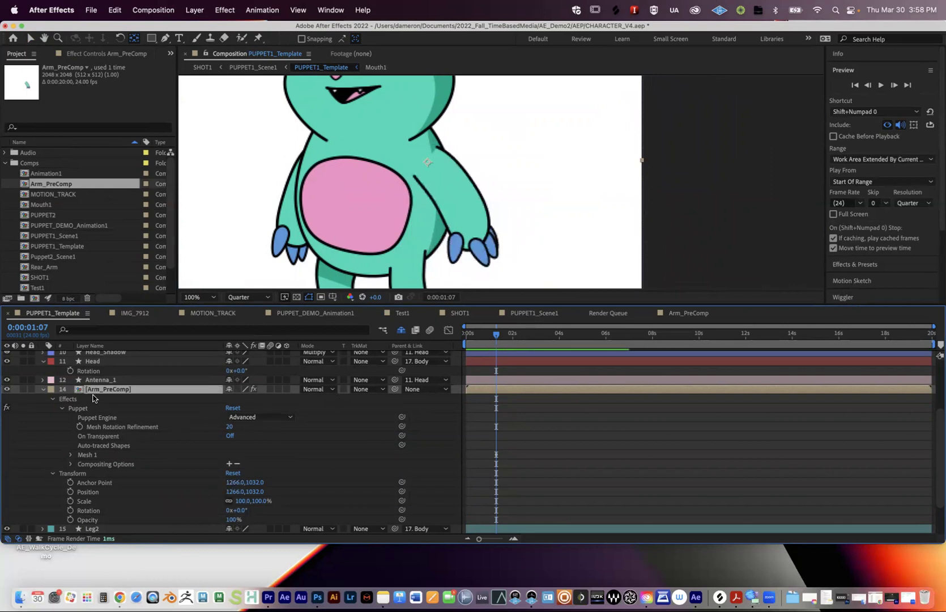
# Step: Reveal the Mesh 1 deform properties of Arm_PreComp's Puppet effect and inspect the position keyframes of Puppet Pins 1 to 3
pyautogui.click(71, 455)
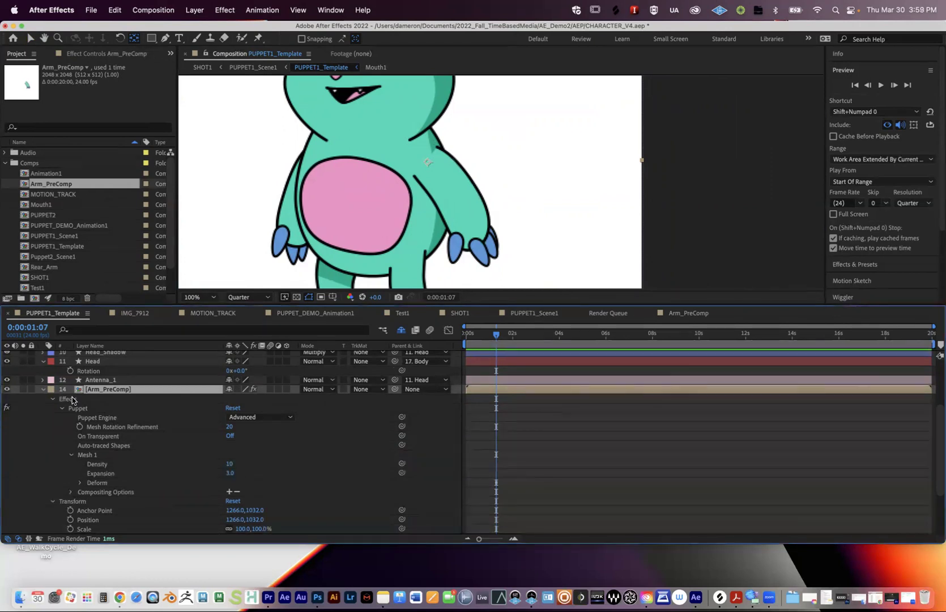
pyautogui.click(80, 483)
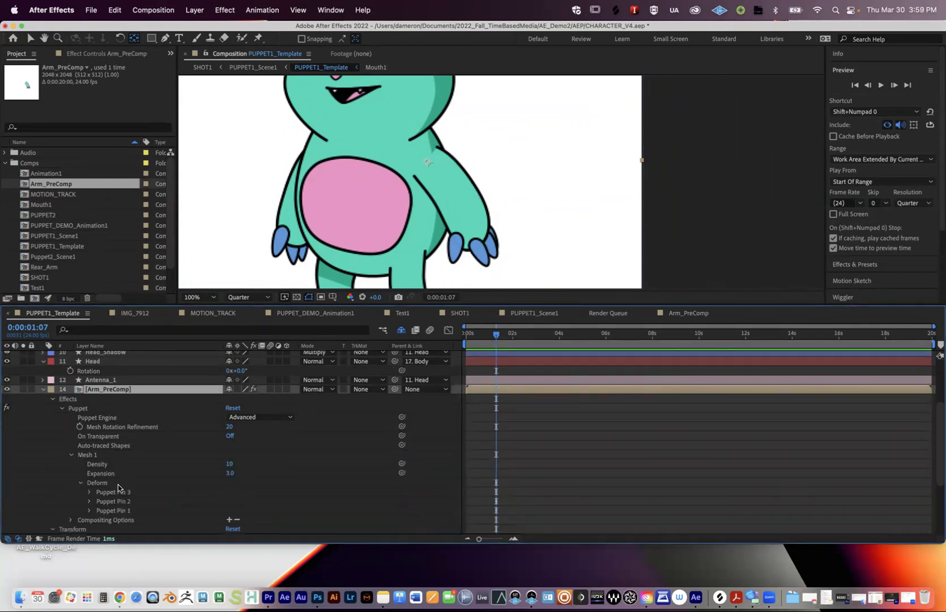
pyautogui.scroll(-2, 117, 485)
pyautogui.click(117, 473)
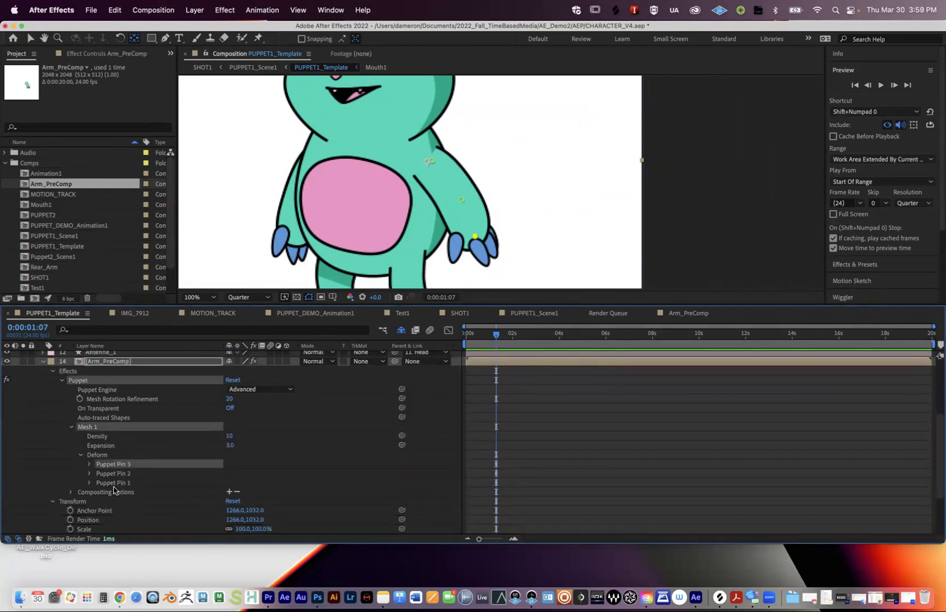
pyautogui.click(89, 464)
pyautogui.scroll(-2, 400, 479)
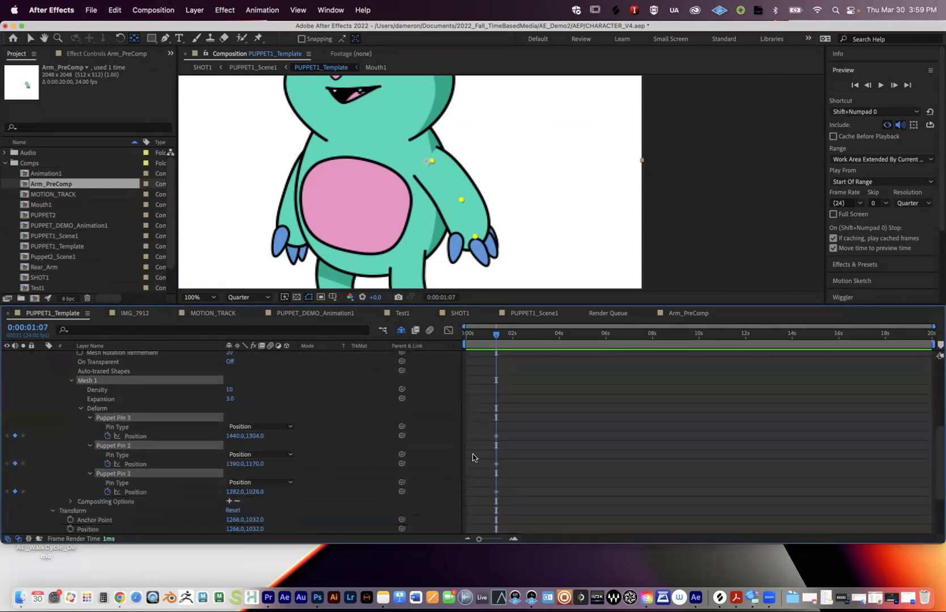
pyautogui.click(497, 436)
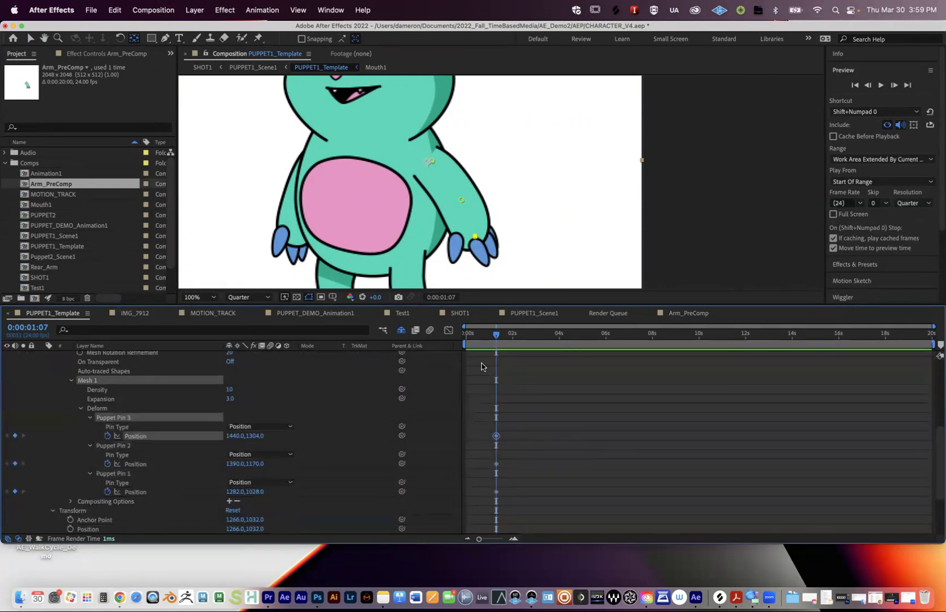
# Step: Undo the anchor point changes on Arm_PreComp and activate the Selection tool
pyautogui.click(477, 236)
pyautogui.click(494, 249)
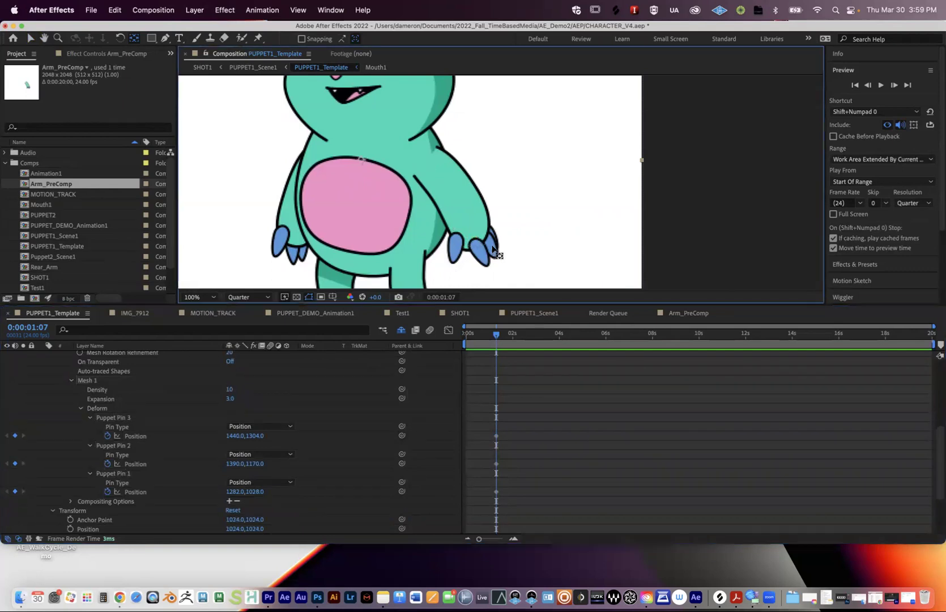
pyautogui.press('v')
pyautogui.click(30, 38)
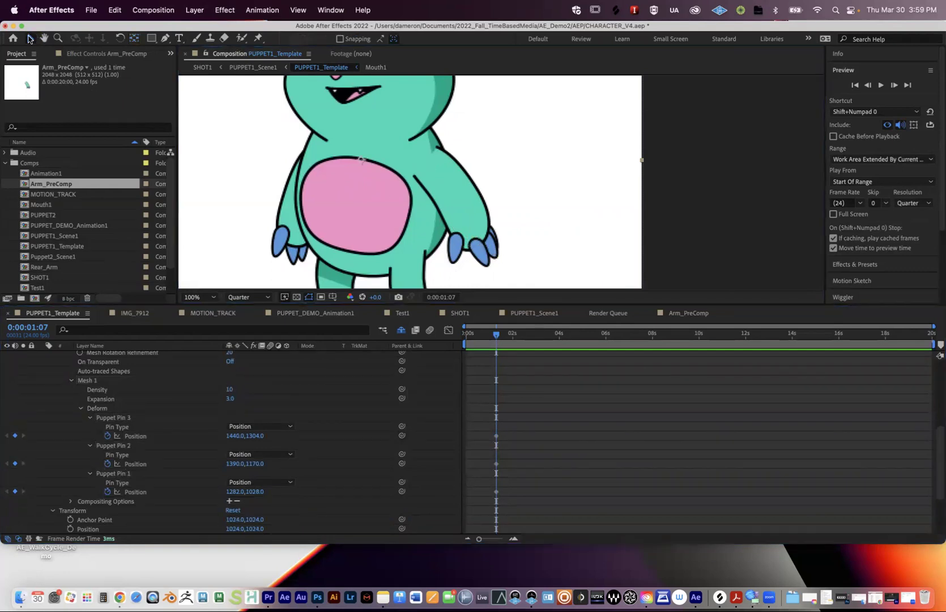
# Step: Show the puppet pins on the arm again and try moving the wrist pin
pyautogui.click(487, 417)
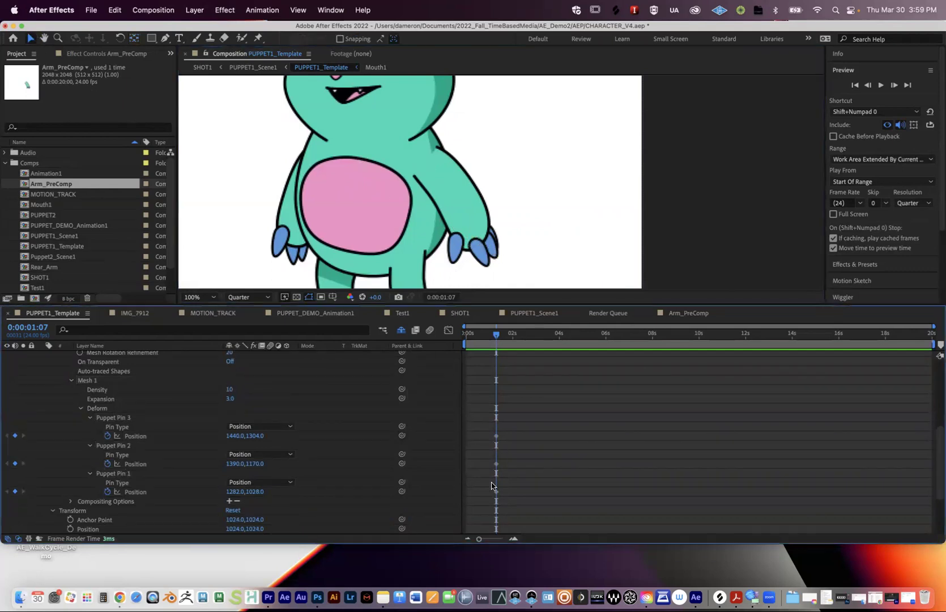
pyautogui.click(120, 475)
pyautogui.moveTo(475, 236)
pyautogui.mouseDown()
pyautogui.moveTo(436, 245)
pyautogui.moveTo(482, 238)
pyautogui.moveTo(475, 236)
pyautogui.mouseUp()
# Step: Select the Arm_PreComp layer and show only its keyframed properties
pyautogui.scroll(3, 200, 409)
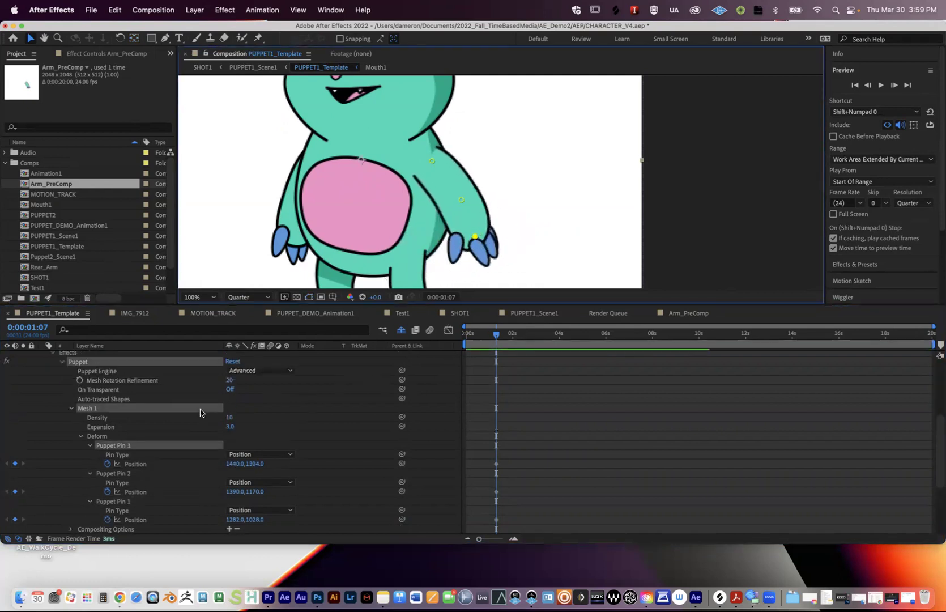
pyautogui.scroll(2, 201, 408)
pyautogui.click(114, 364)
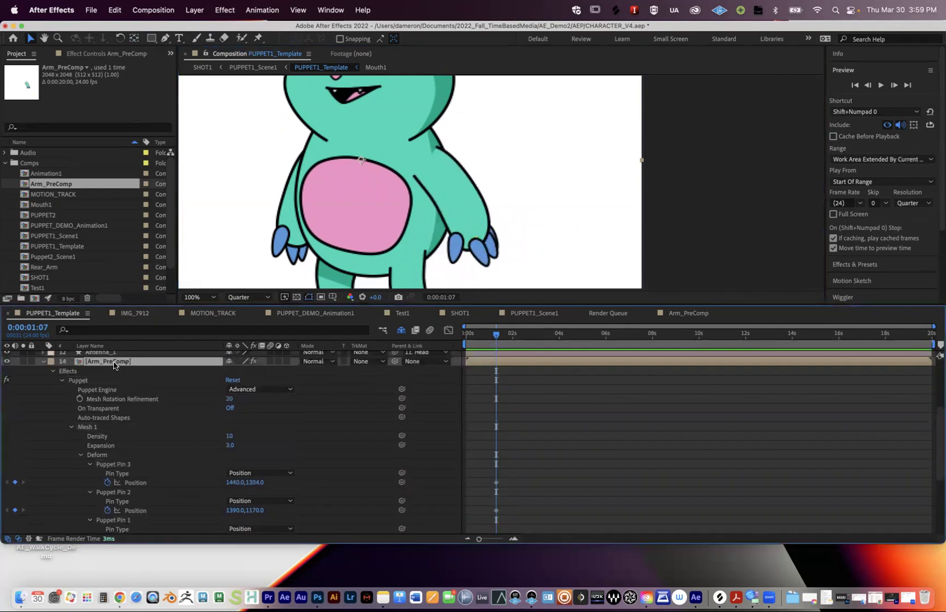
pyautogui.scroll(-2, 360, 433)
pyautogui.scroll(3, 371, 435)
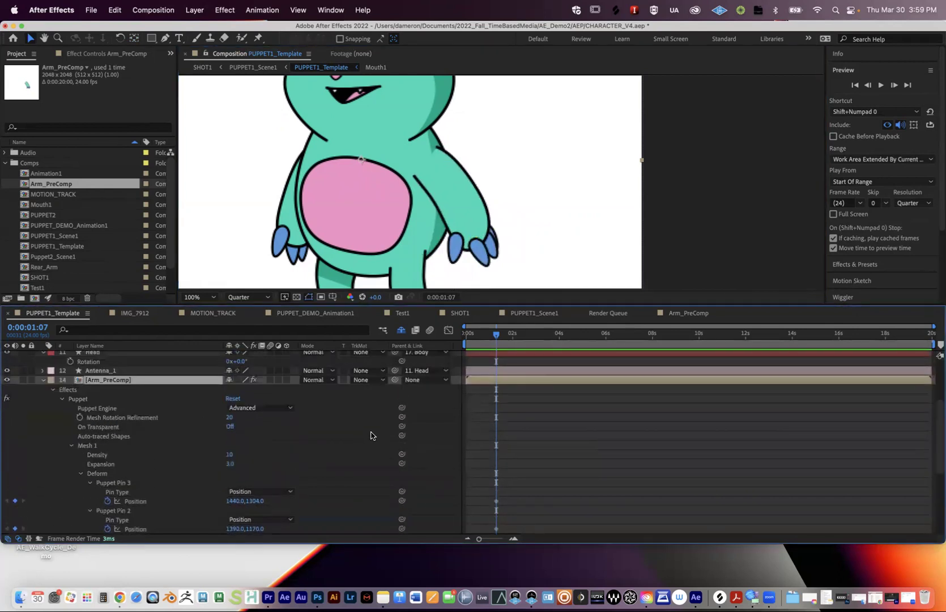
pyautogui.press('u')
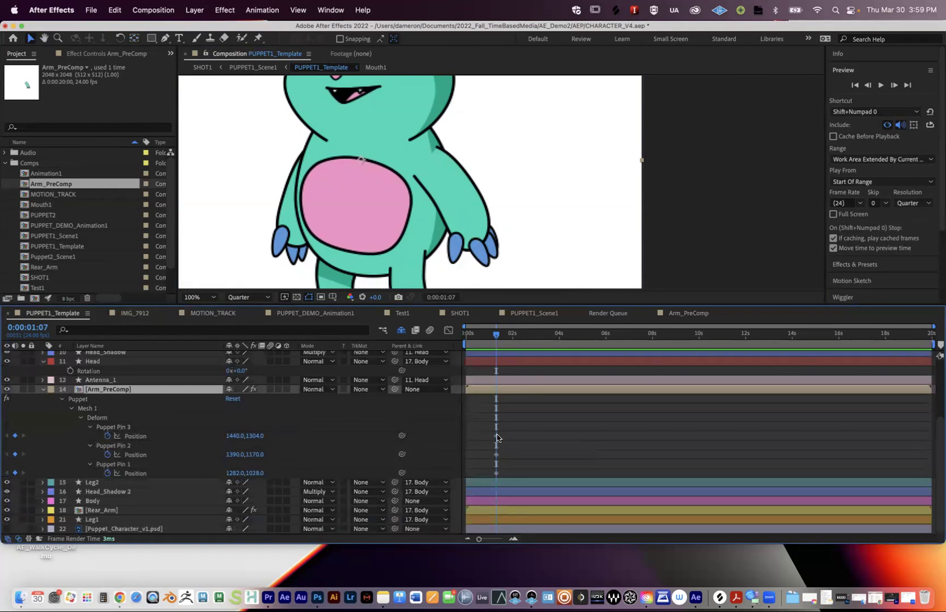
# Step: Select Puppet Pin 1's keyframe and Puppet Pin 3 of Arm_PreComp to see where each pin sits on the arm
pyautogui.click(497, 473)
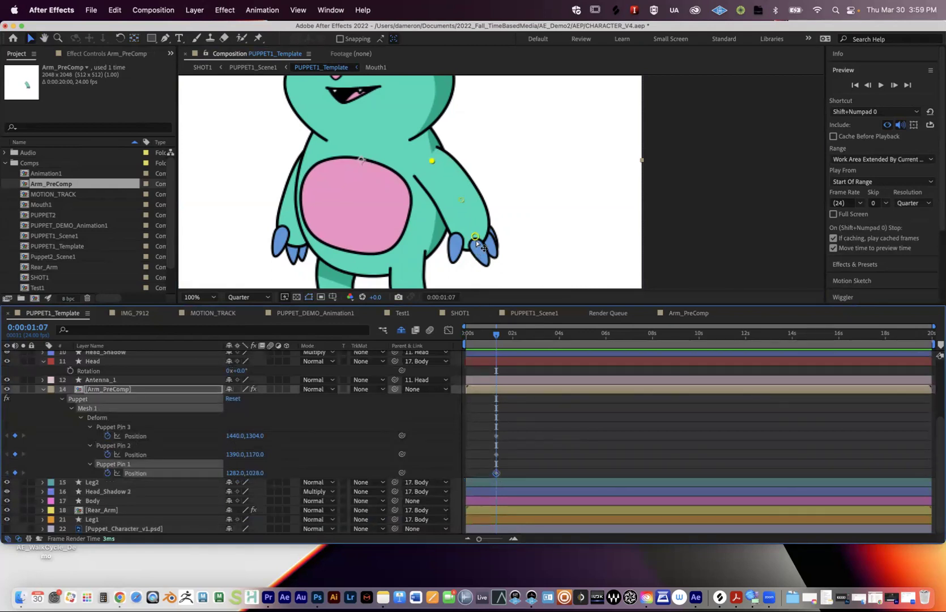
pyautogui.click(640, 425)
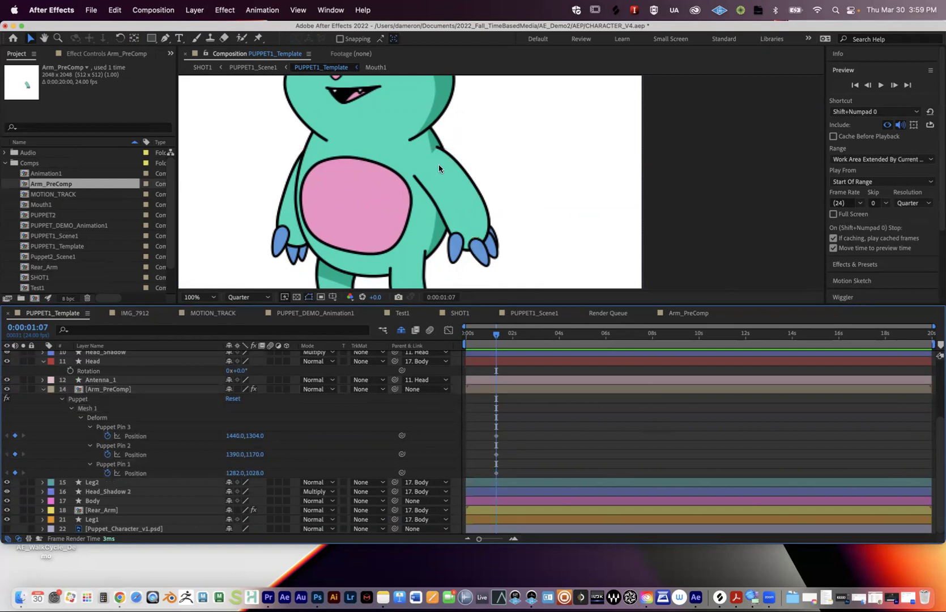
pyautogui.click(538, 391)
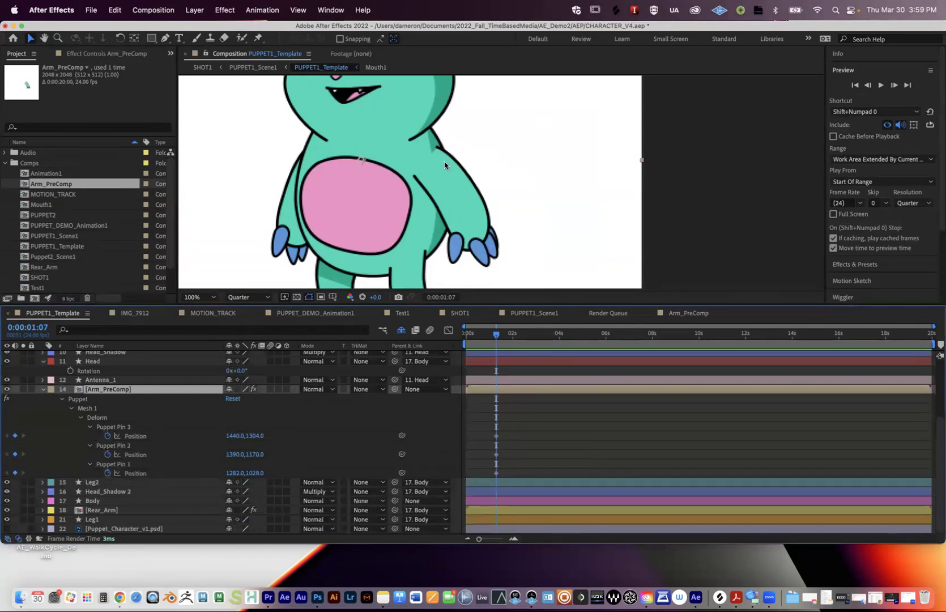
pyautogui.click(122, 466)
pyautogui.click(121, 429)
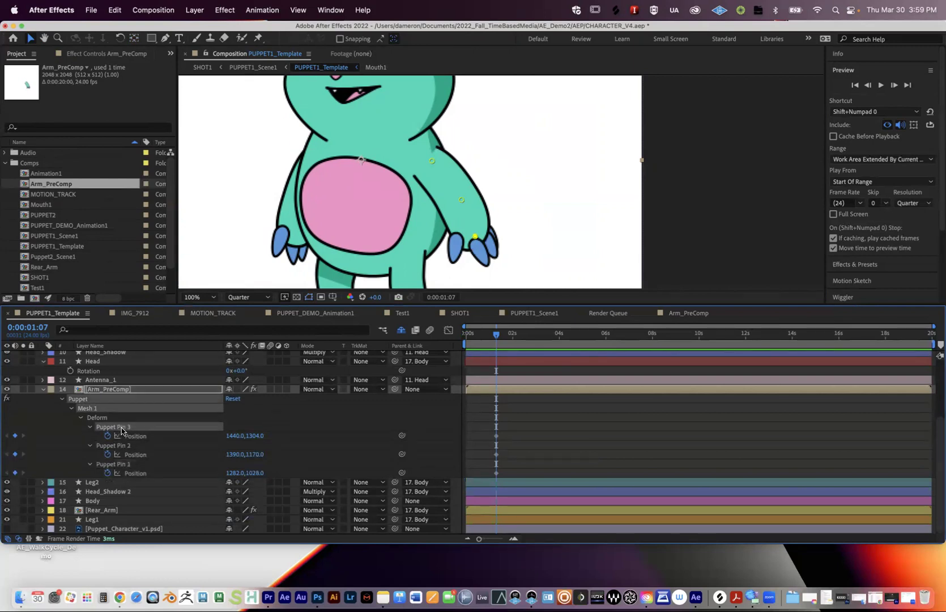
pyautogui.moveTo(474, 236)
pyautogui.mouseDown()
pyautogui.moveTo(430, 243)
pyautogui.moveTo(475, 237)
pyautogui.mouseUp()
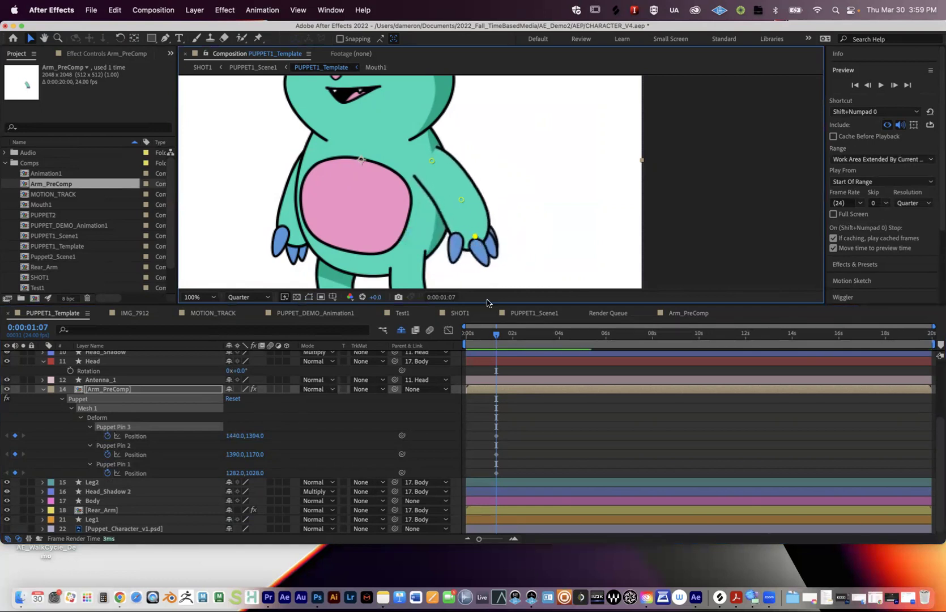
# Step: Create a new shape layer above Arm_PreComp and draw a narrow vertical pink rectangle beside the character as a hammer grip
pyautogui.click(110, 390)
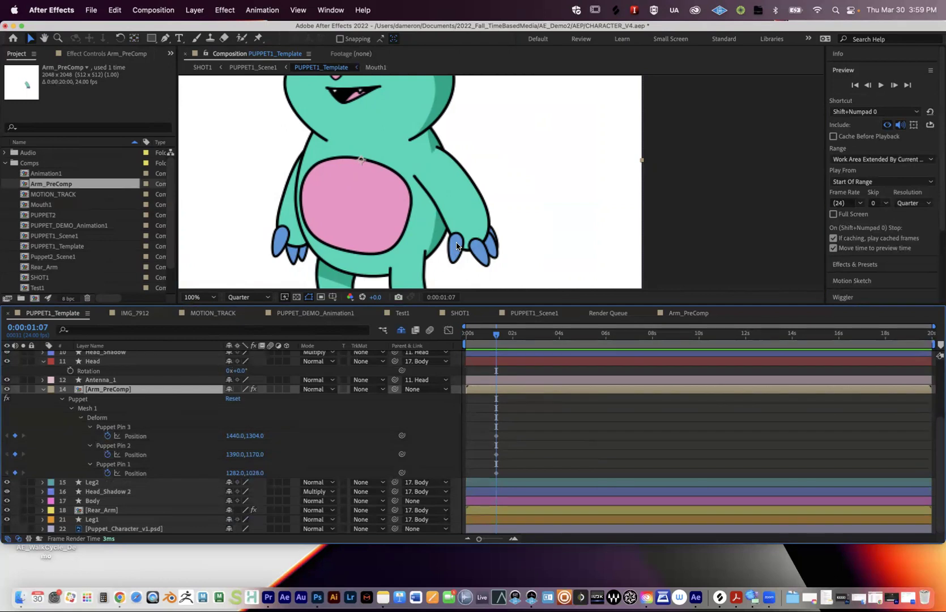
pyautogui.click(151, 38)
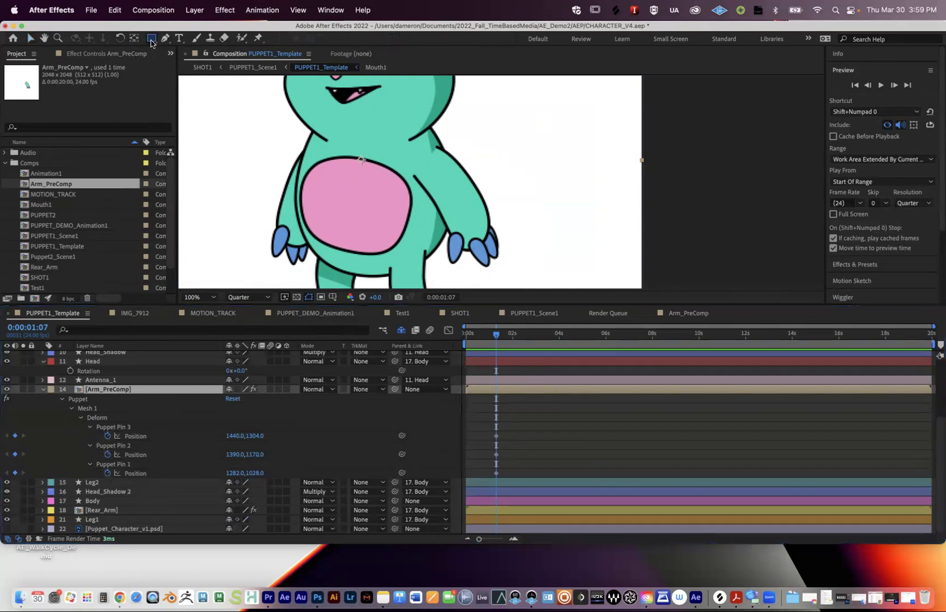
pyautogui.click(121, 314)
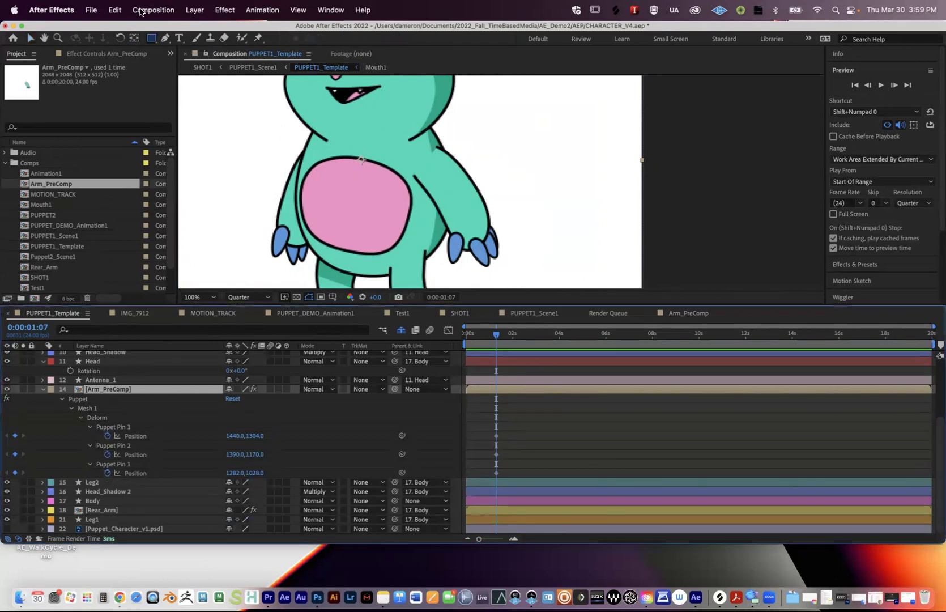
pyautogui.click(194, 10)
pyautogui.moveTo(201, 30)
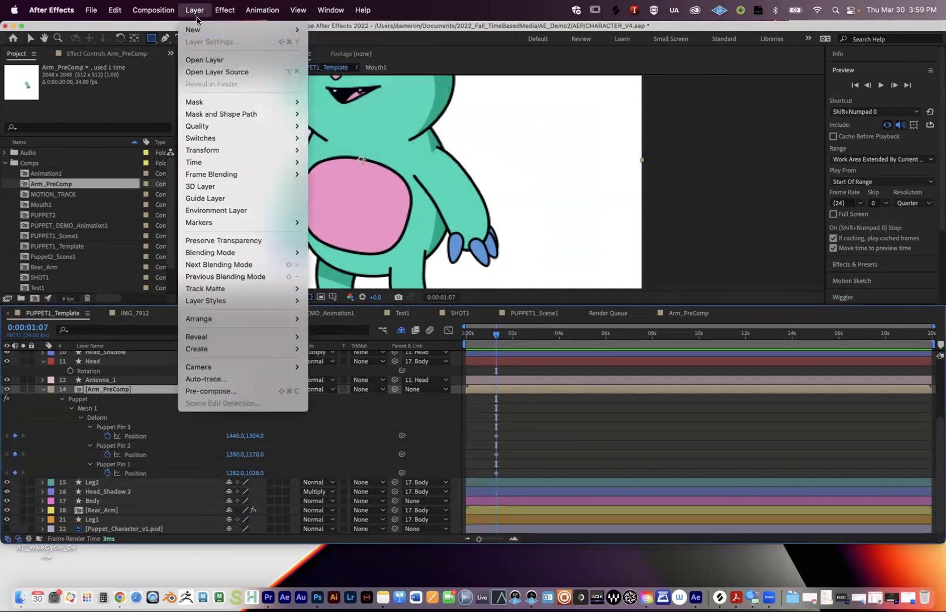
pyautogui.click(329, 89)
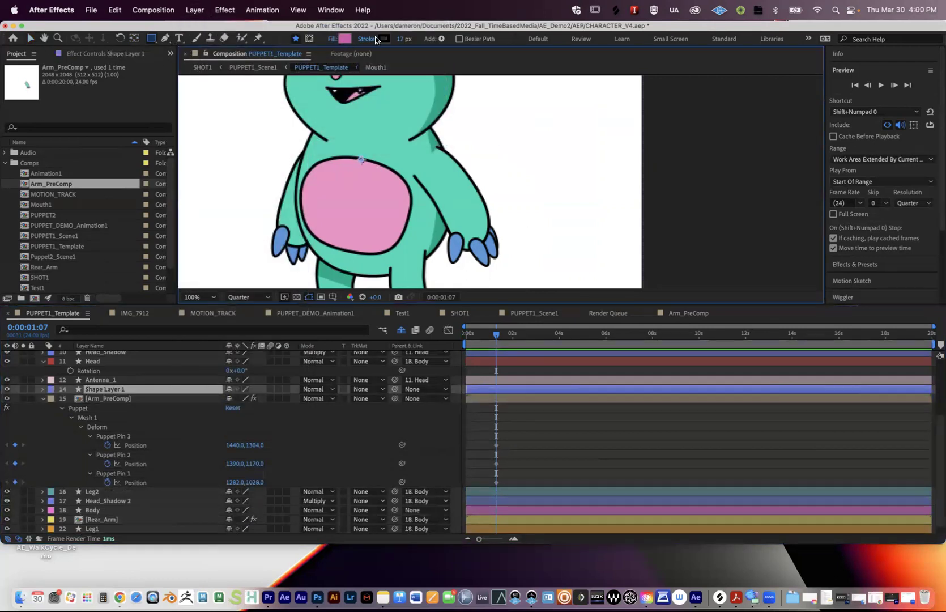
pyautogui.moveTo(561, 180); pyautogui.dragTo(582, 246)
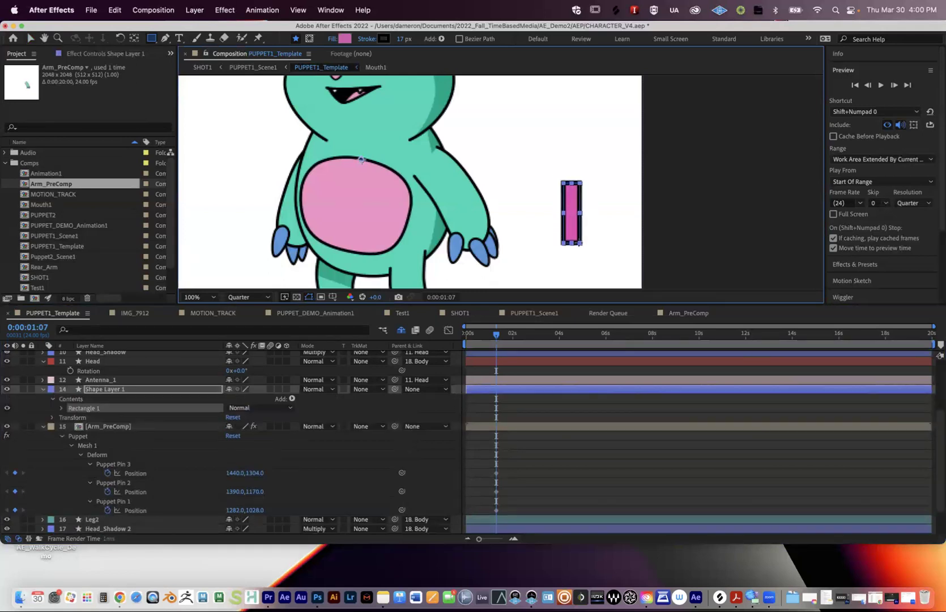
# Step: Add a thin shaft and a wide head rectangle with a 12 px stroke above the grip, and order Rectangle 2 below Rectangle 1
pyautogui.moveTo(403, 39); pyautogui.dragTo(398, 39)
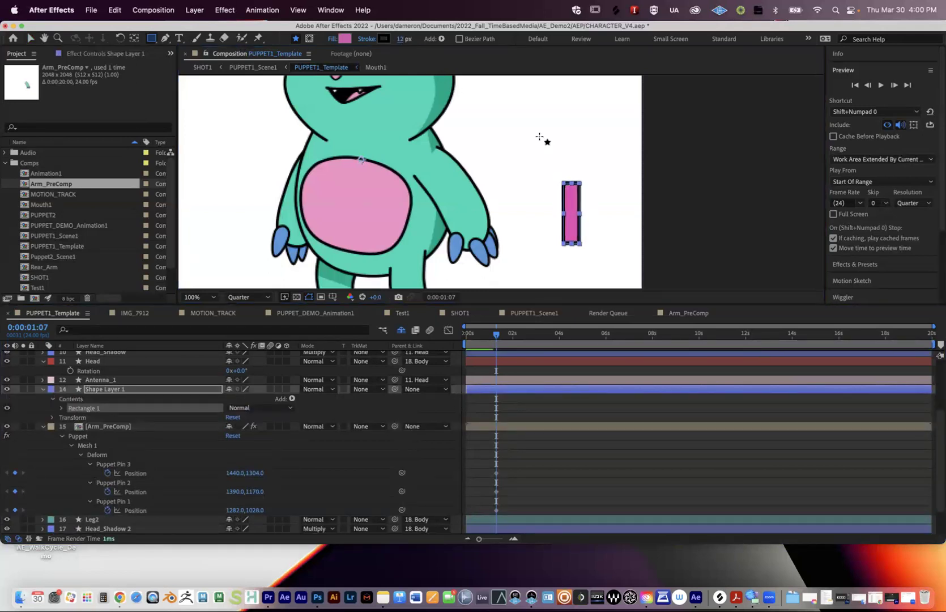
pyautogui.moveTo(566, 138); pyautogui.dragTo(580, 191)
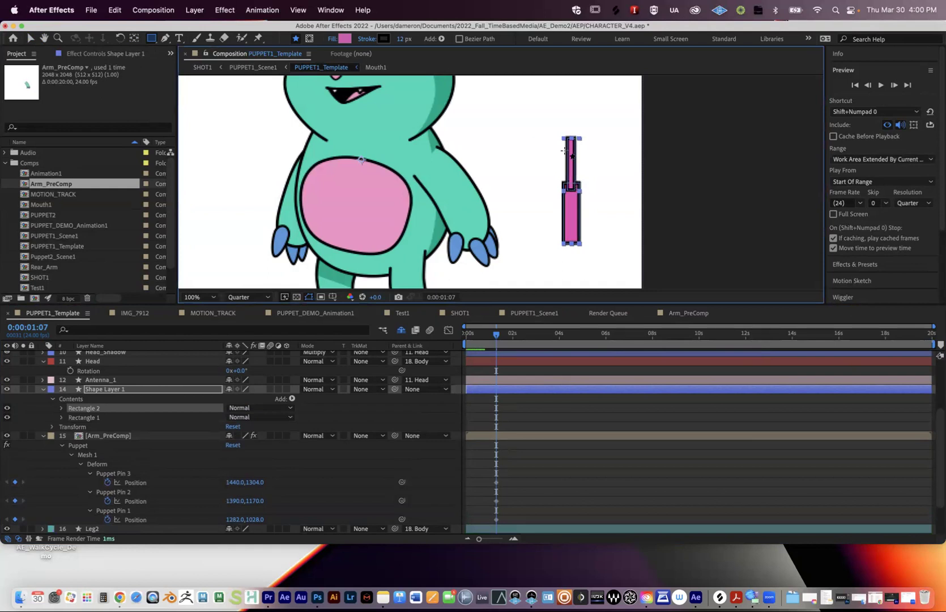
pyautogui.moveTo(543, 128); pyautogui.dragTo(599, 146)
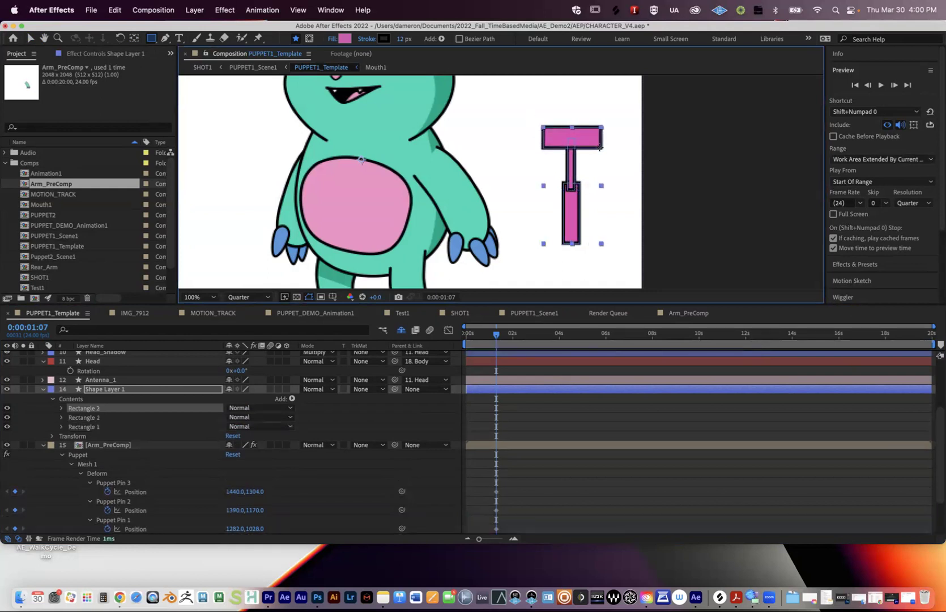
pyautogui.moveTo(85, 418); pyautogui.dragTo(87, 430)
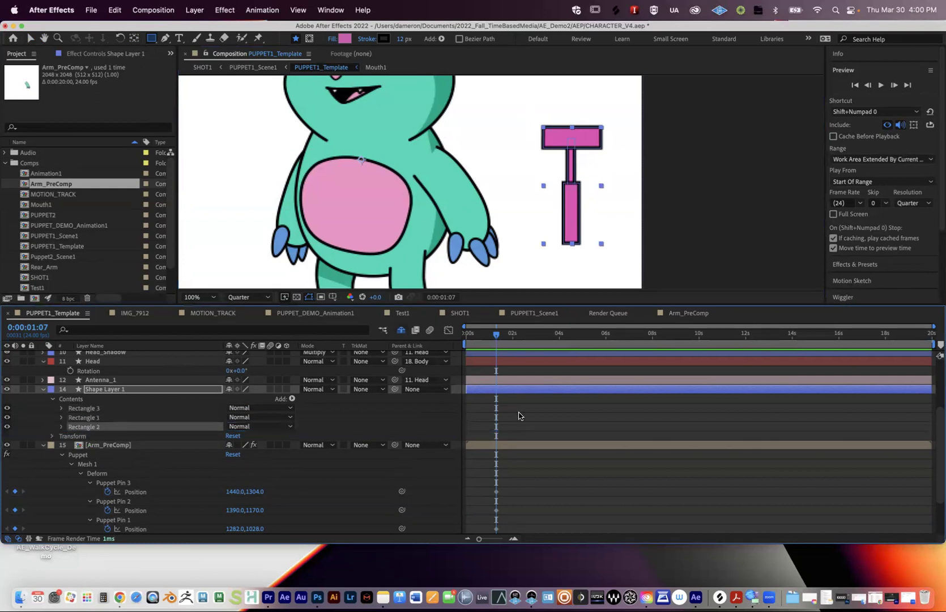
# Step: Rename the new shape layer Hammer
pyautogui.press('v')
pyautogui.click(565, 435)
pyautogui.click(522, 391)
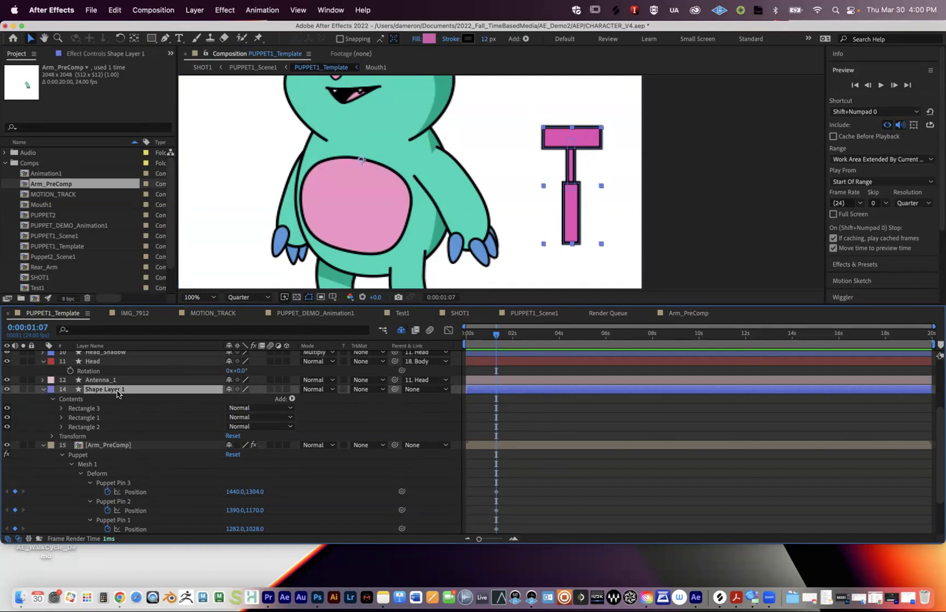
pyautogui.press('Return')
pyautogui.write('Hammer')
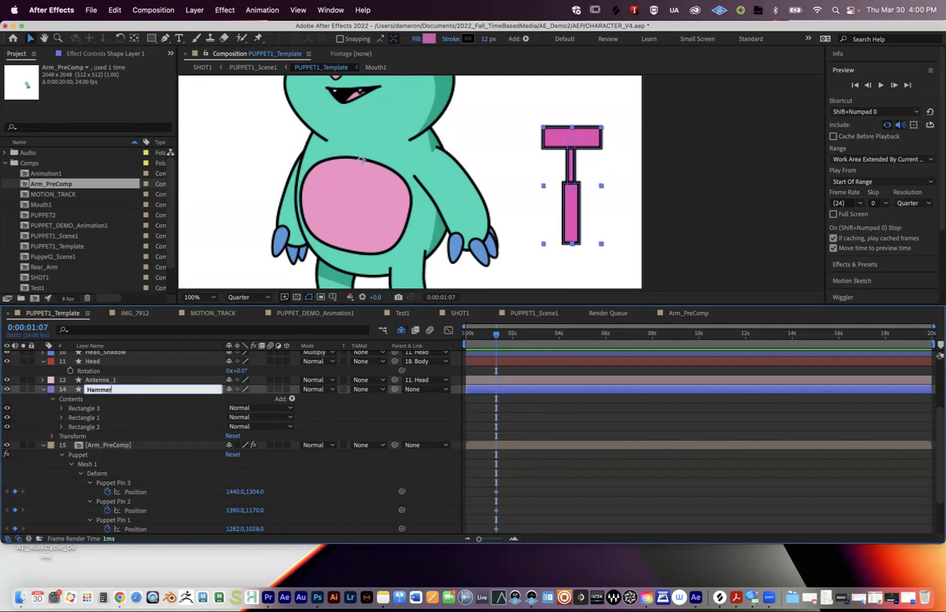
pyautogui.press('Return')
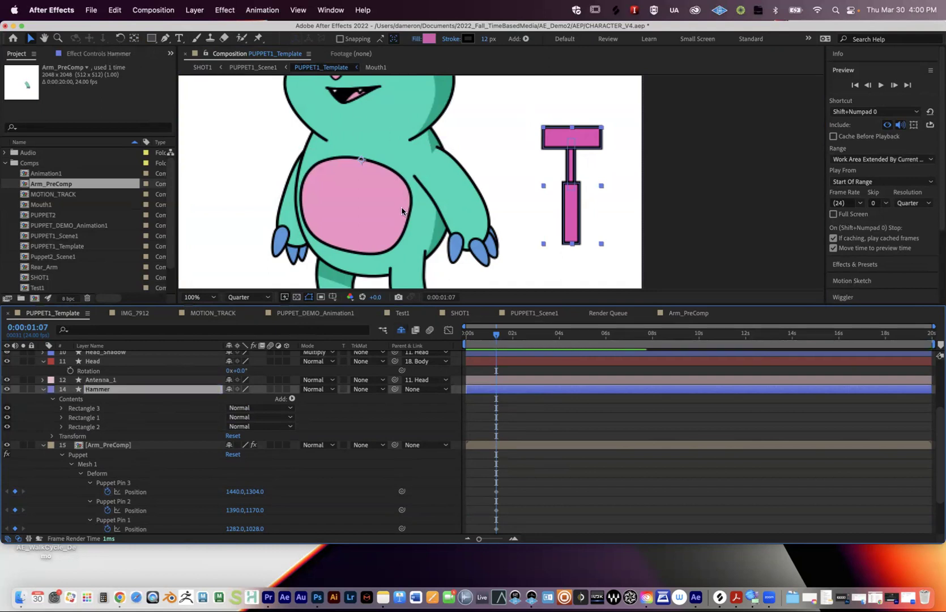
# Step: Place the Hammer layer's anchor point on its grip and move the hammer over the character's front hand
pyautogui.click(134, 38)
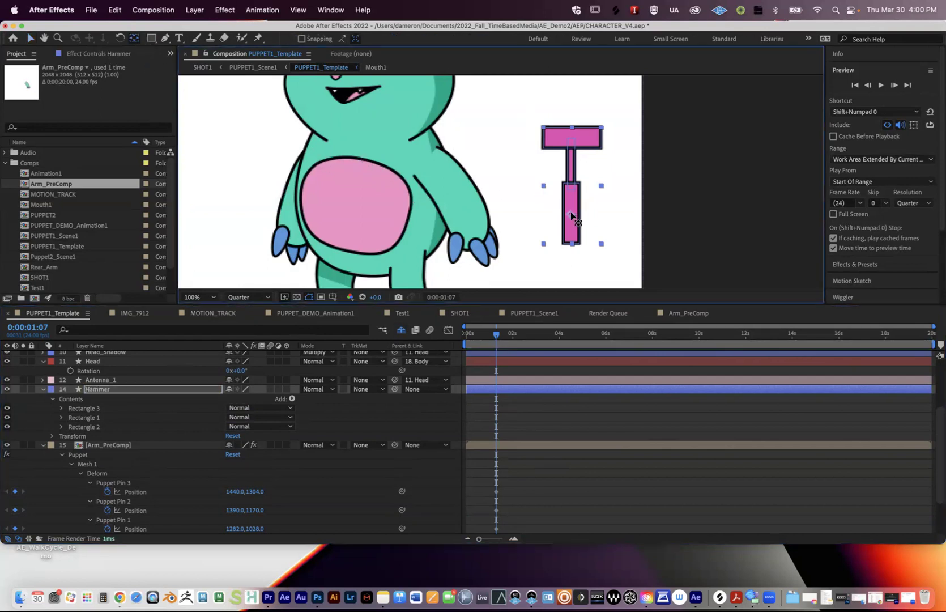
pyautogui.press('v')
pyautogui.moveTo(569, 202)
pyautogui.mouseDown()
pyautogui.moveTo(484, 242)
pyautogui.moveTo(471, 223)
pyautogui.mouseUp()
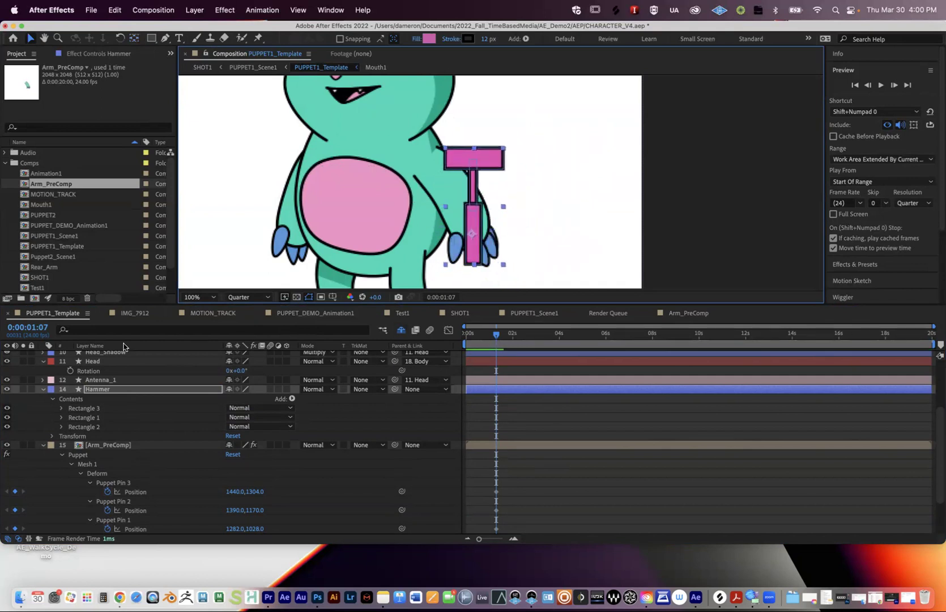
# Step: Put the Hammer layer directly below Arm_PreComp and rotate it to 228° so its head points down toward the feet
pyautogui.click(102, 391)
pyautogui.moveTo(105, 390); pyautogui.dragTo(129, 497)
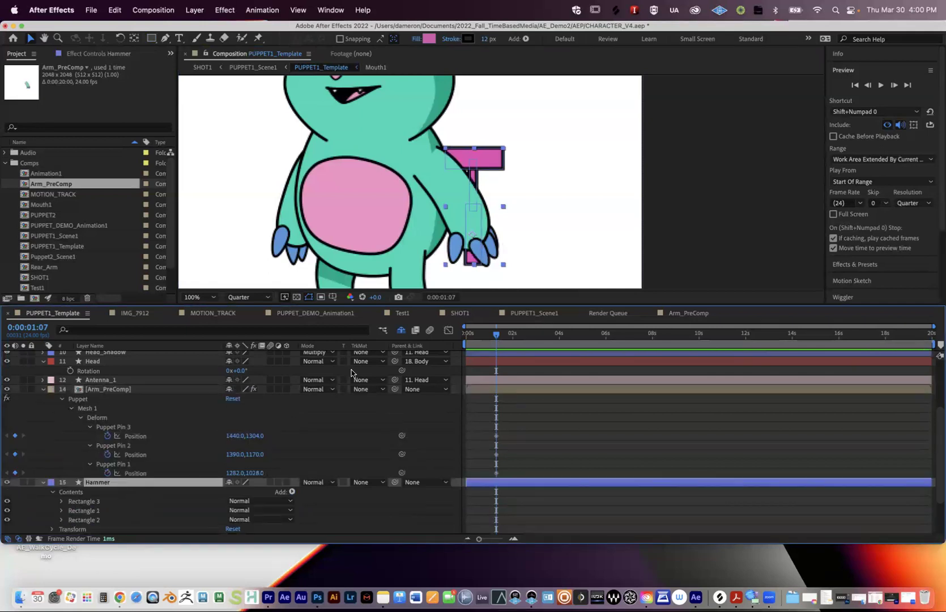
pyautogui.press('r')
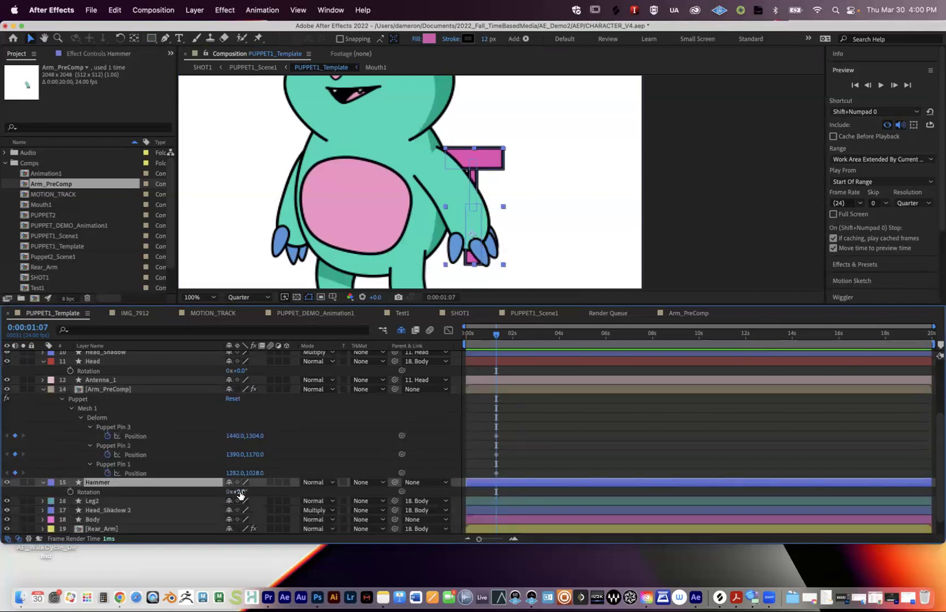
pyautogui.click(43, 482)
pyautogui.click(43, 482)
pyautogui.scroll(-3, 144, 493)
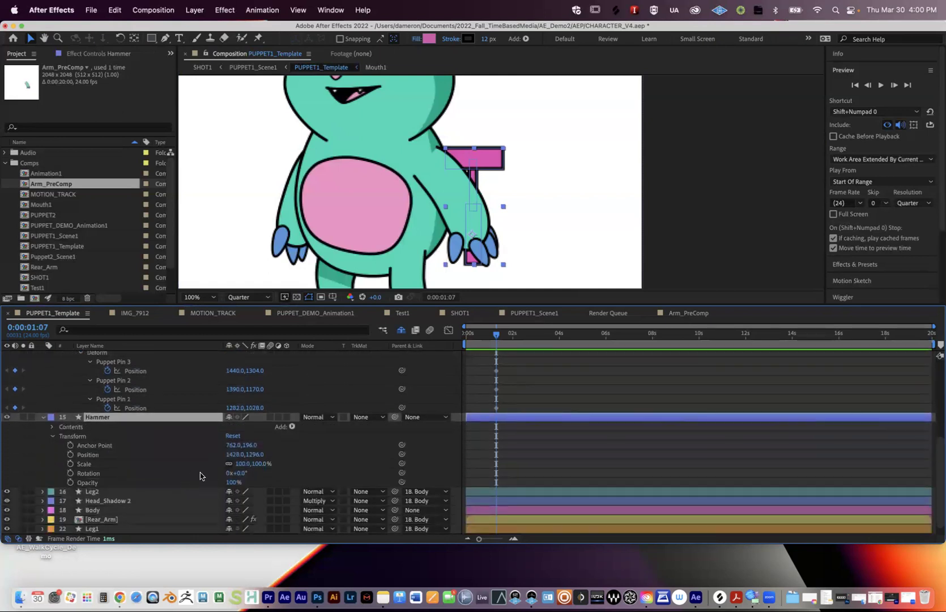
pyautogui.moveTo(238, 473); pyautogui.dragTo(338, 457)
pyautogui.scroll(-2, 457, 281)
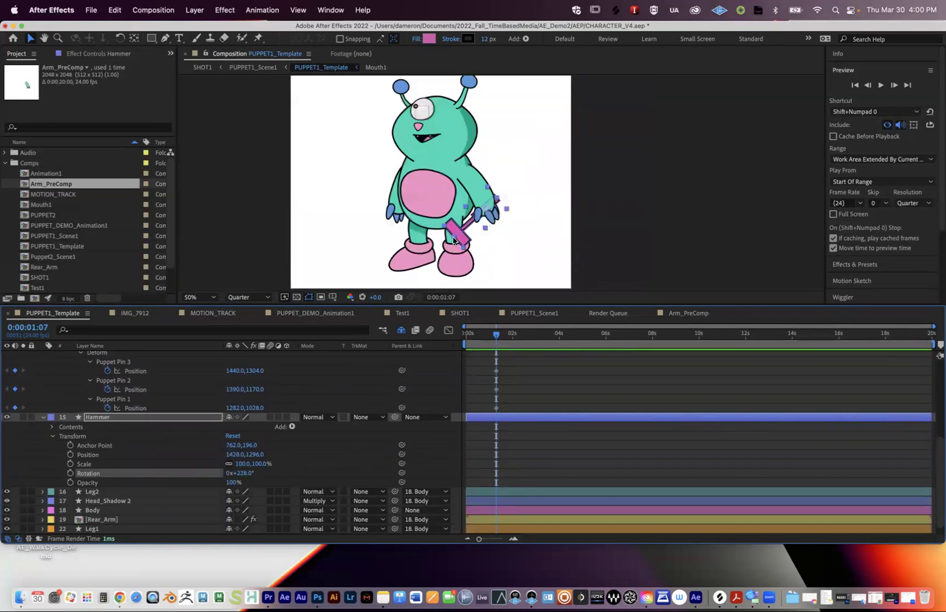
pyautogui.scroll(2, 488, 239)
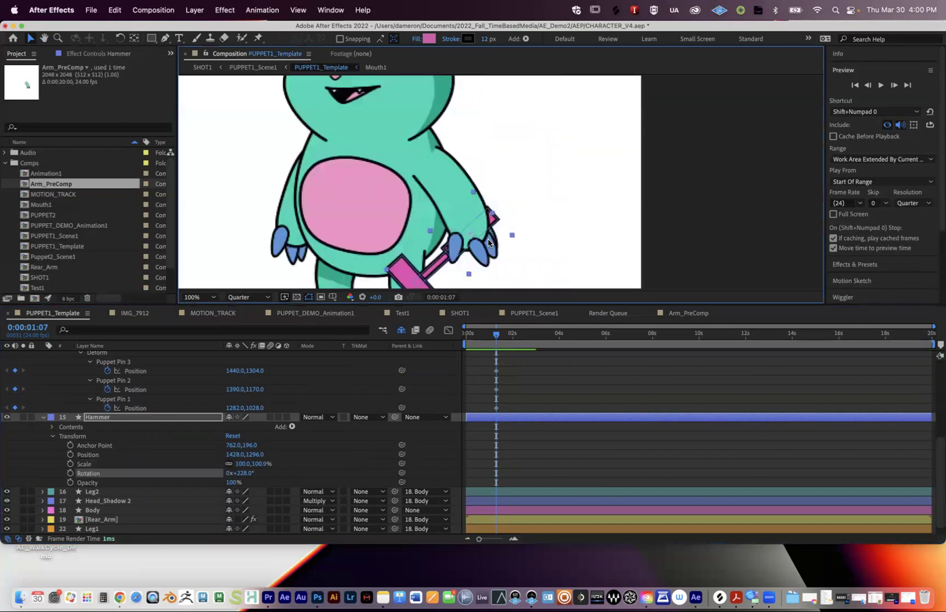
# Step: Parent the Hammer layer to Arm_PreComp
pyautogui.scroll(2, 142, 423)
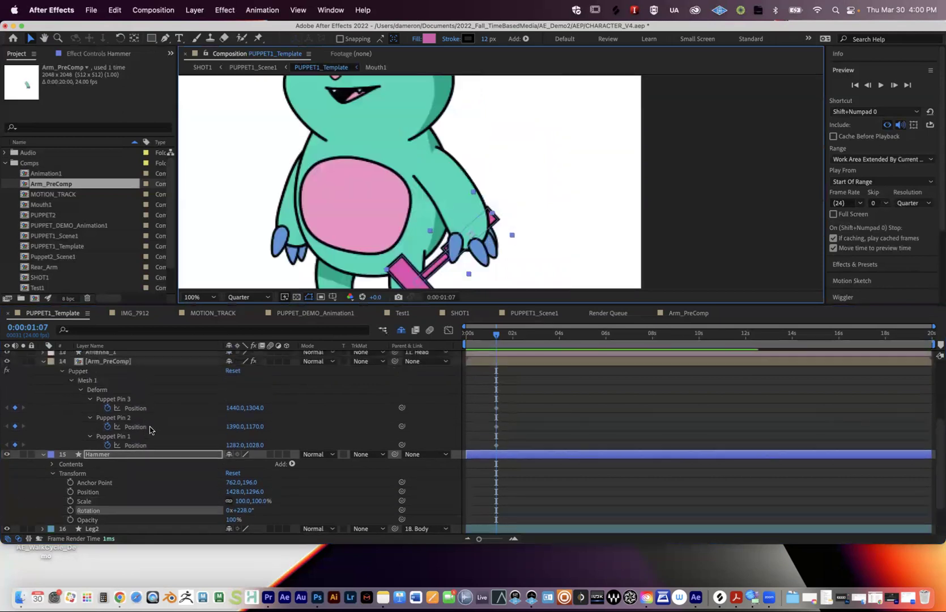
pyautogui.click(374, 478)
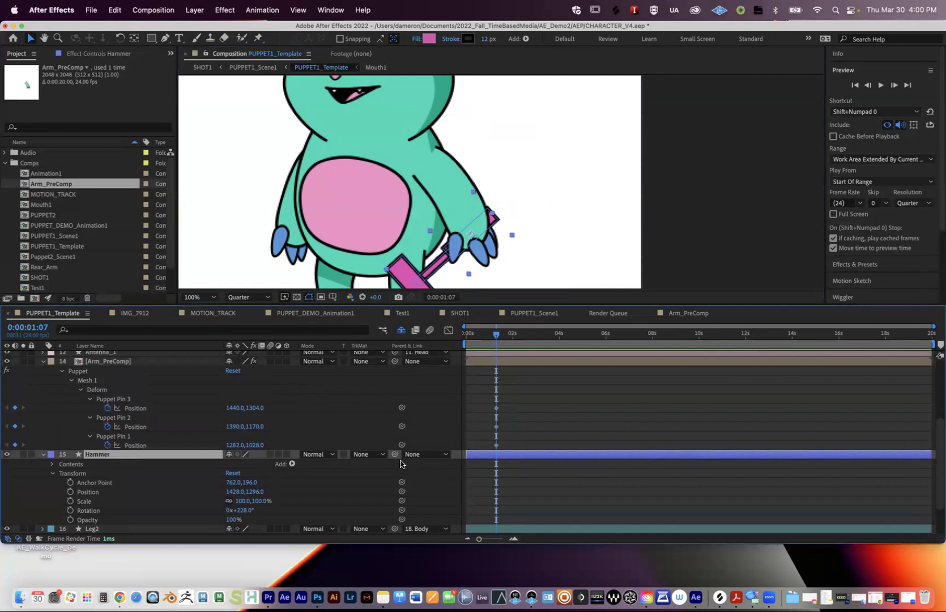
pyautogui.click(105, 363)
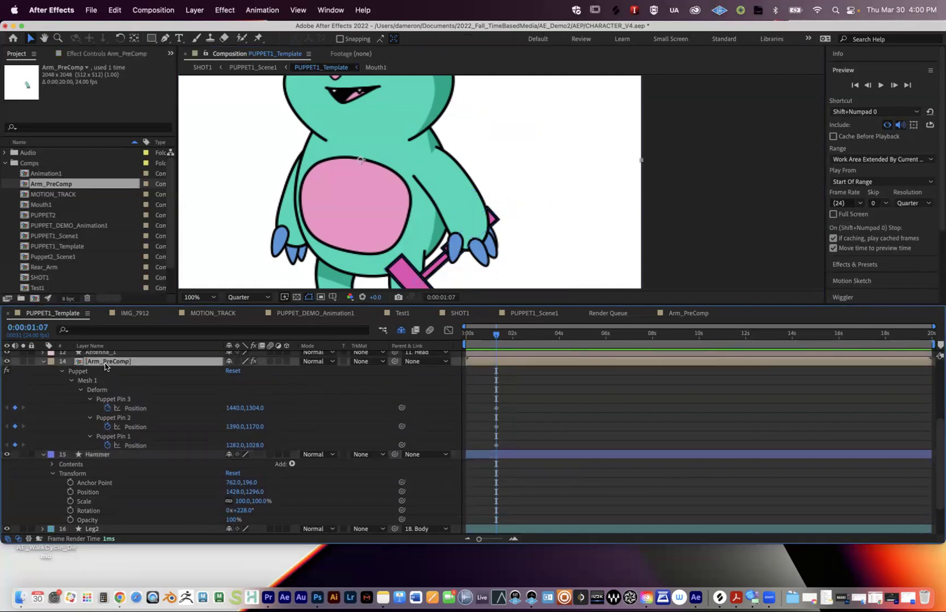
pyautogui.click(125, 454)
pyautogui.moveTo(394, 454); pyautogui.dragTo(100, 363)
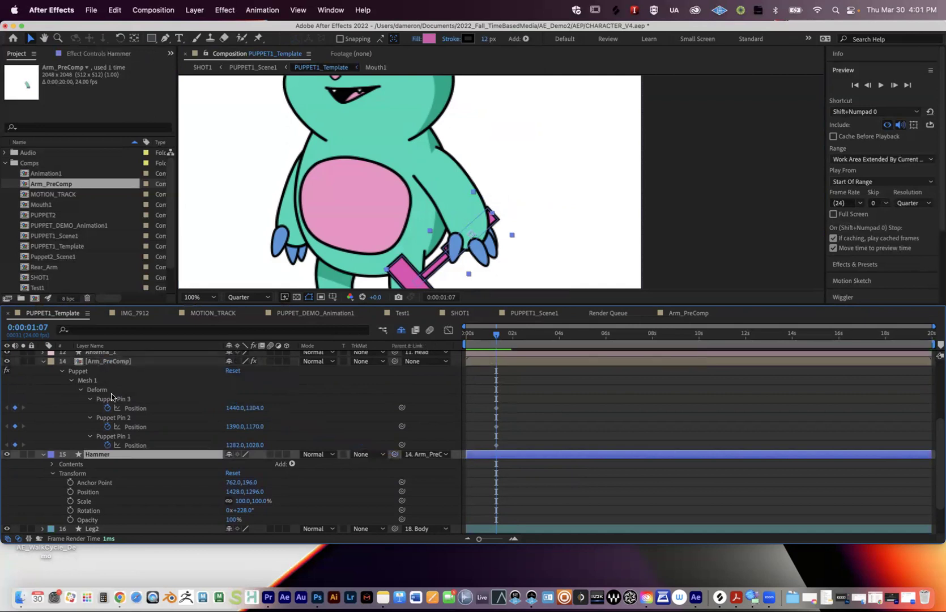
# Step: Try moving Puppet Pin 3 at the wrist to test whether the hammer follows, and undo the move
pyautogui.click(114, 436)
pyautogui.moveTo(473, 236); pyautogui.dragTo(479, 215)
pyautogui.press('cmd+z')
pyautogui.press('cmd+z')
pyautogui.scroll(-4, 521, 221)
pyautogui.scroll(4, 468, 209)
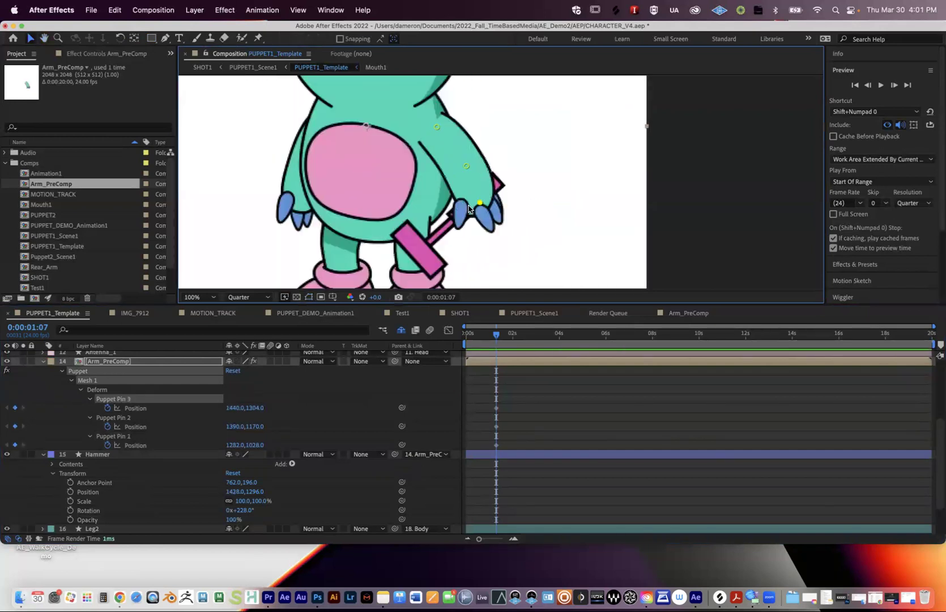
# Step: Set the Hammer layer's parent back to None
pyautogui.click(424, 455)
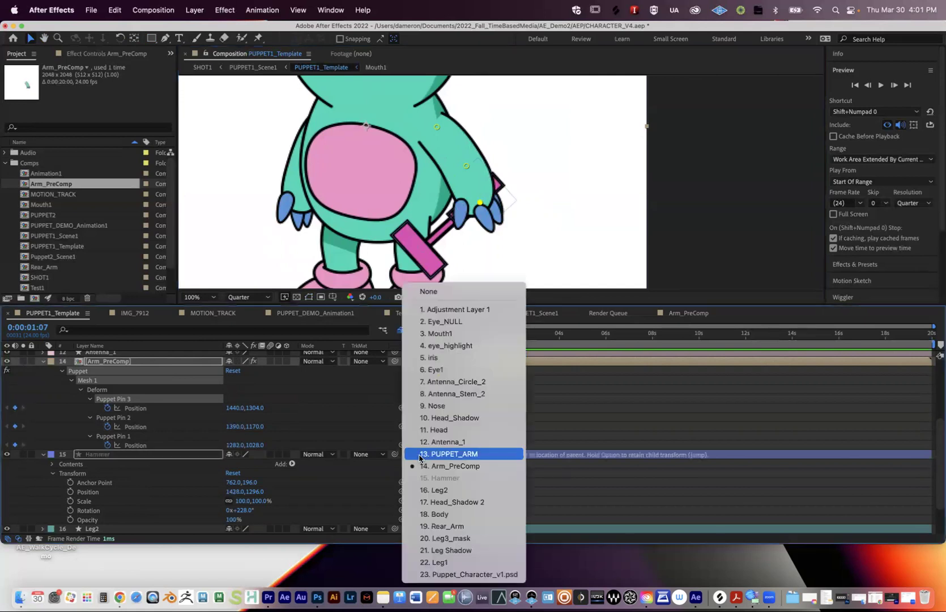
pyautogui.click(452, 291)
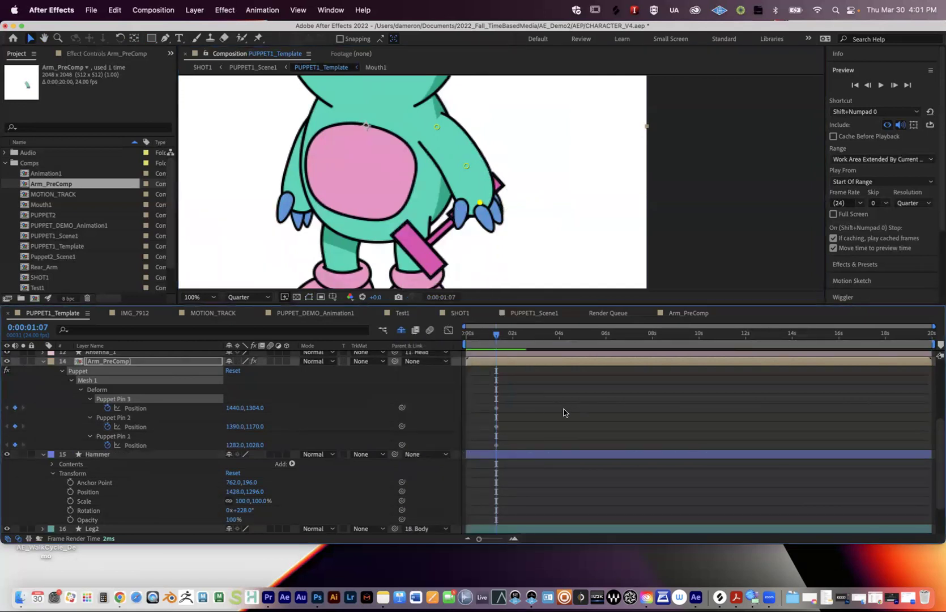
# Step: Compare the Hammer and Arm_PreComp layers and select Puppet Pin 1 in Mesh 1 to locate the shoulder pin
pyautogui.click(96, 454)
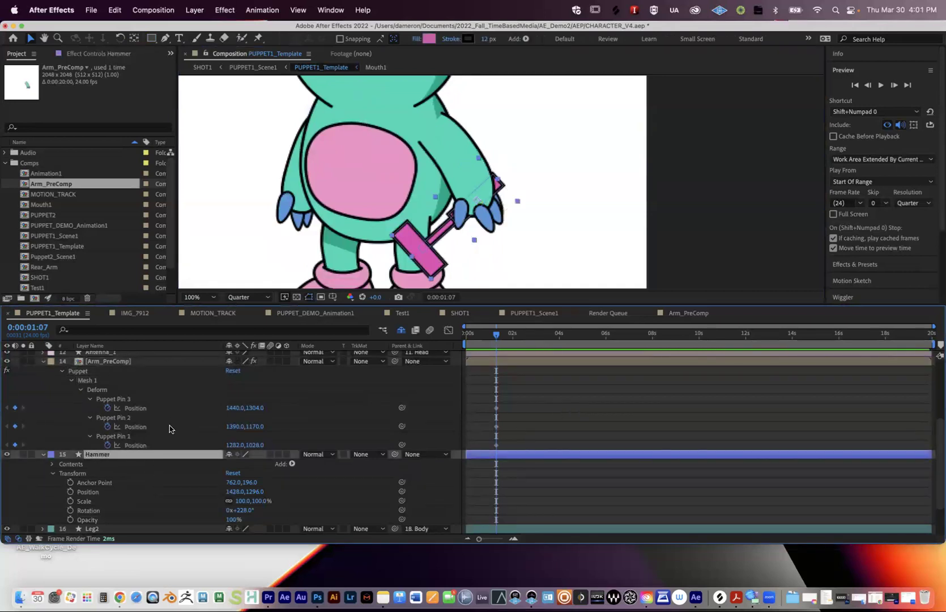
pyautogui.click(109, 363)
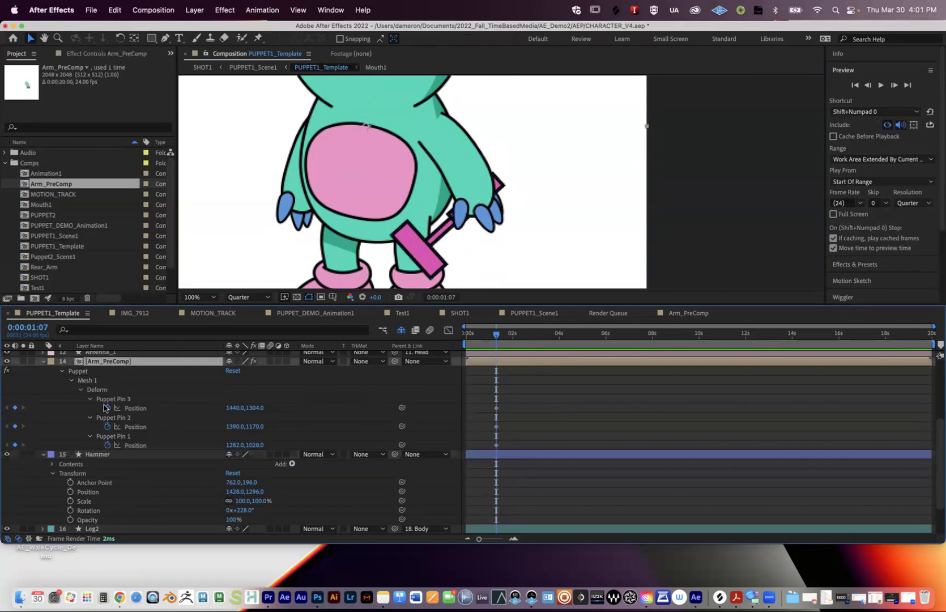
pyautogui.click(125, 437)
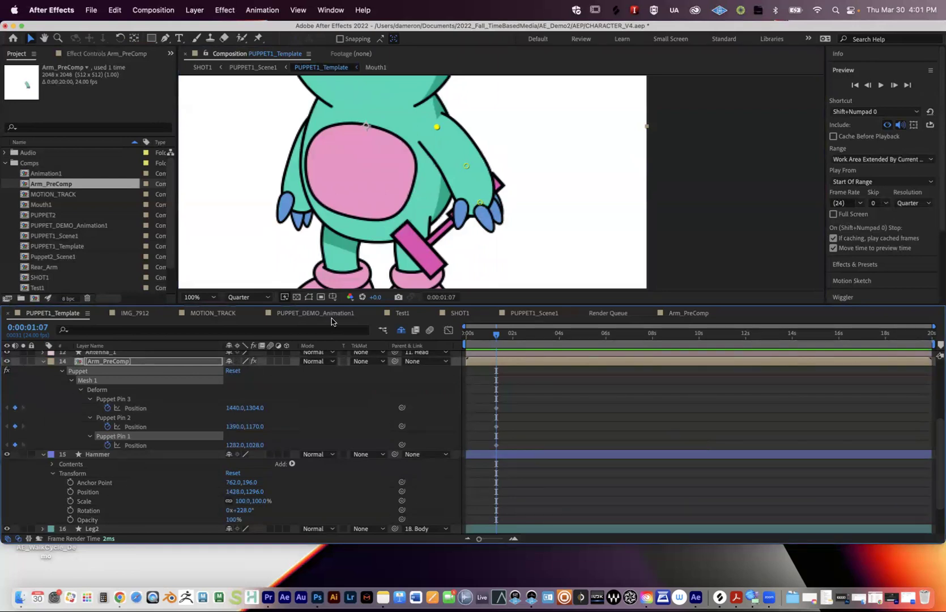
# Step: Create a null object and place its layer between Arm_PreComp and Hammer
pyautogui.click(117, 363)
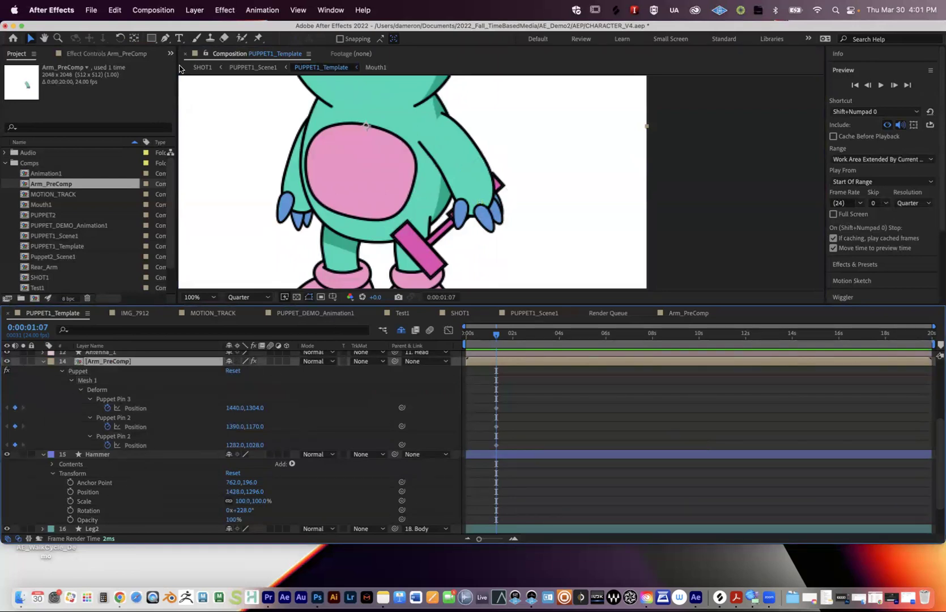
pyautogui.click(194, 11)
pyautogui.moveTo(192, 30)
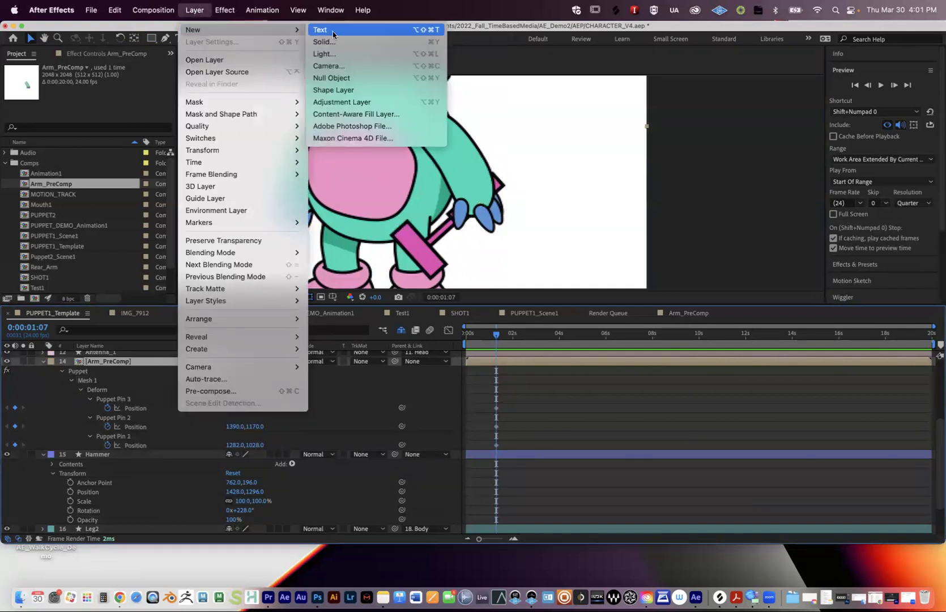
pyautogui.click(337, 80)
pyautogui.moveTo(89, 366); pyautogui.dragTo(104, 454)
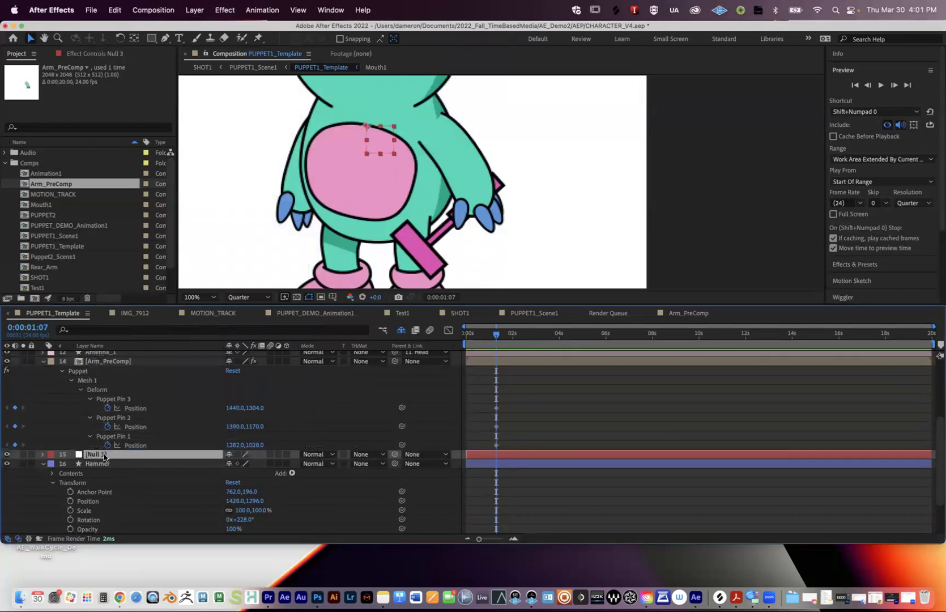
# Step: Rename the new null layer as Hammer_NULL
pyautogui.press('Return')
pyautogui.write('Hammer_NU')
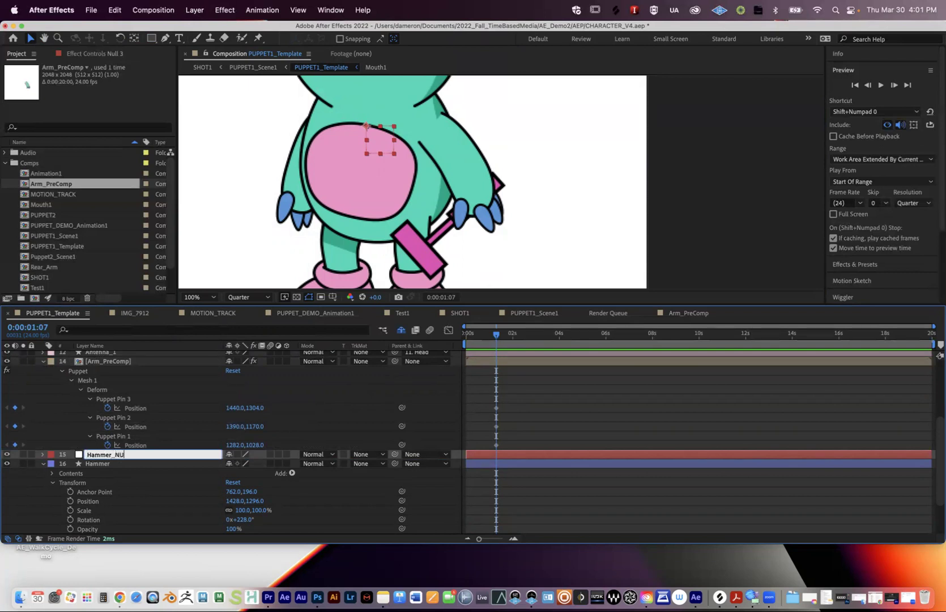
pyautogui.write('LL')
pyautogui.press('Return')
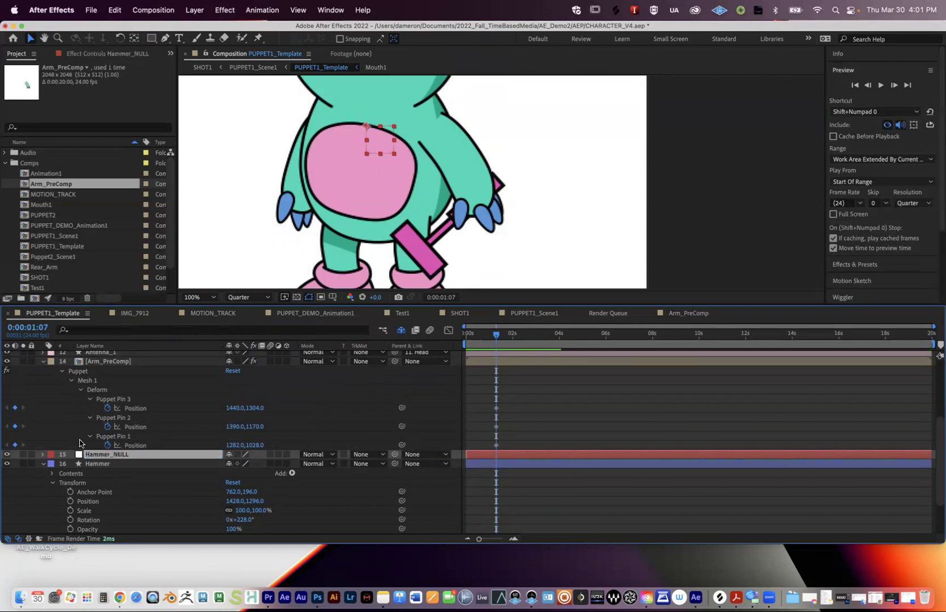
# Step: Move Hammer_NULL from the composition's center onto the character's hand above the hammer handle
pyautogui.press('`')
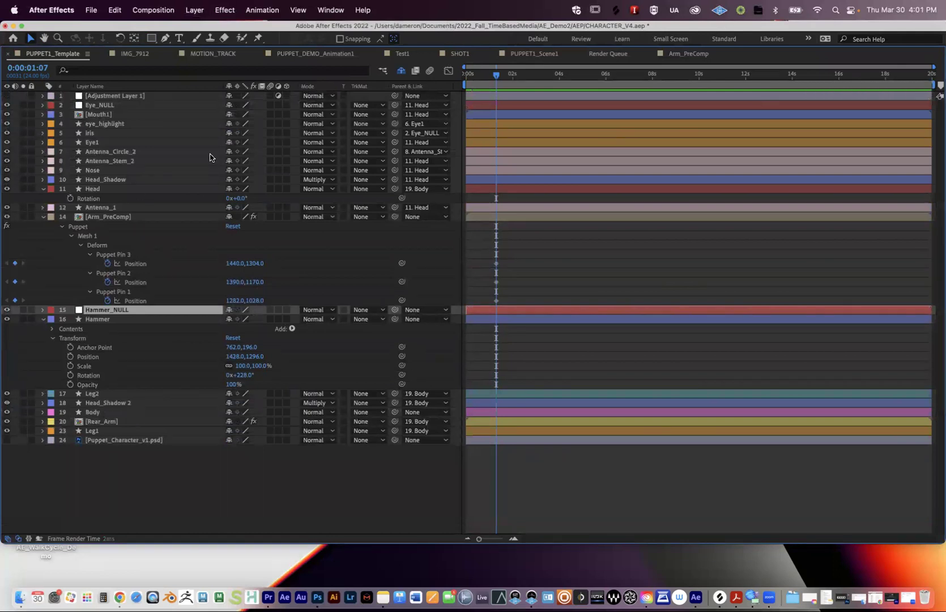
pyautogui.press('`')
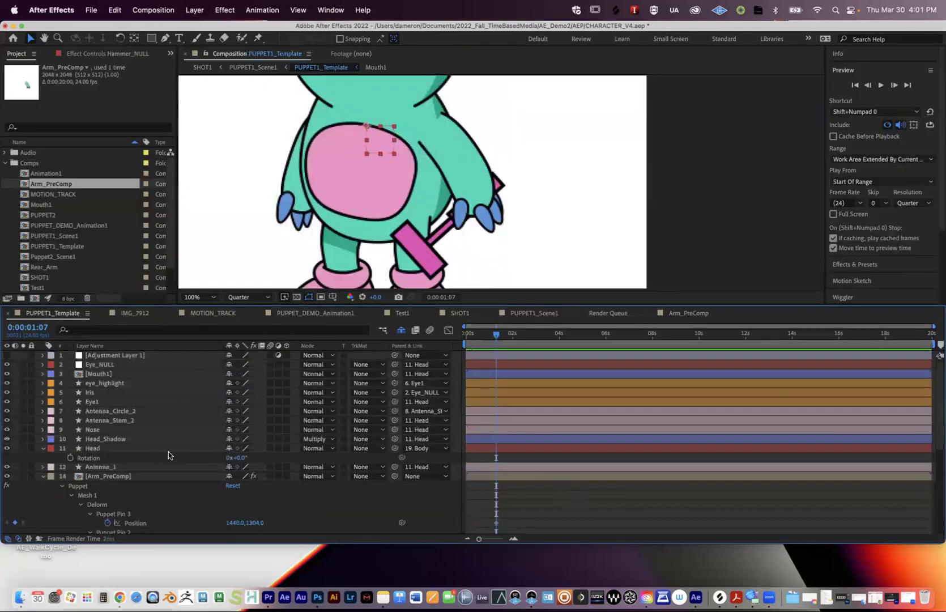
pyautogui.scroll(-5, 177, 484)
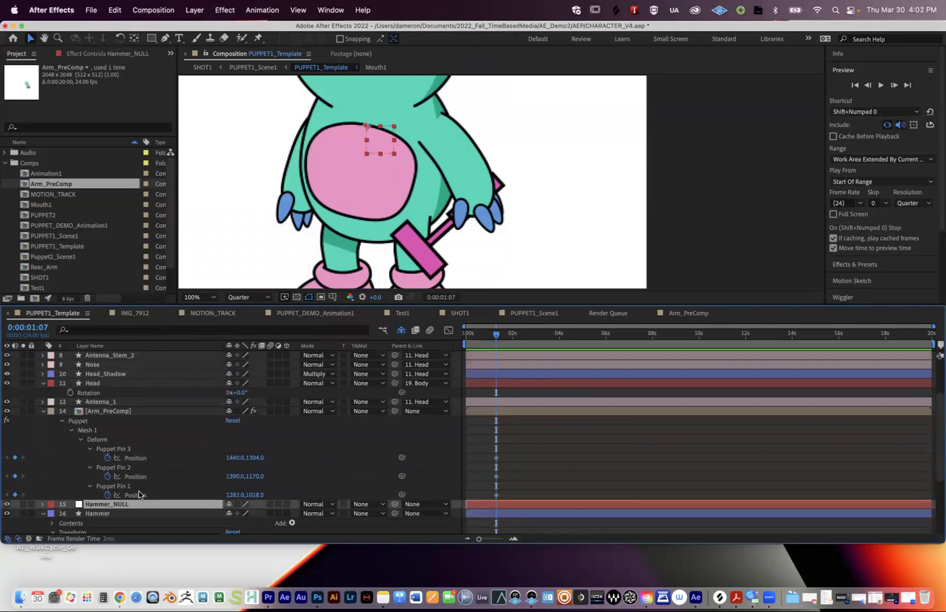
pyautogui.moveTo(385, 139); pyautogui.dragTo(459, 131)
pyautogui.scroll(2, 486, 218)
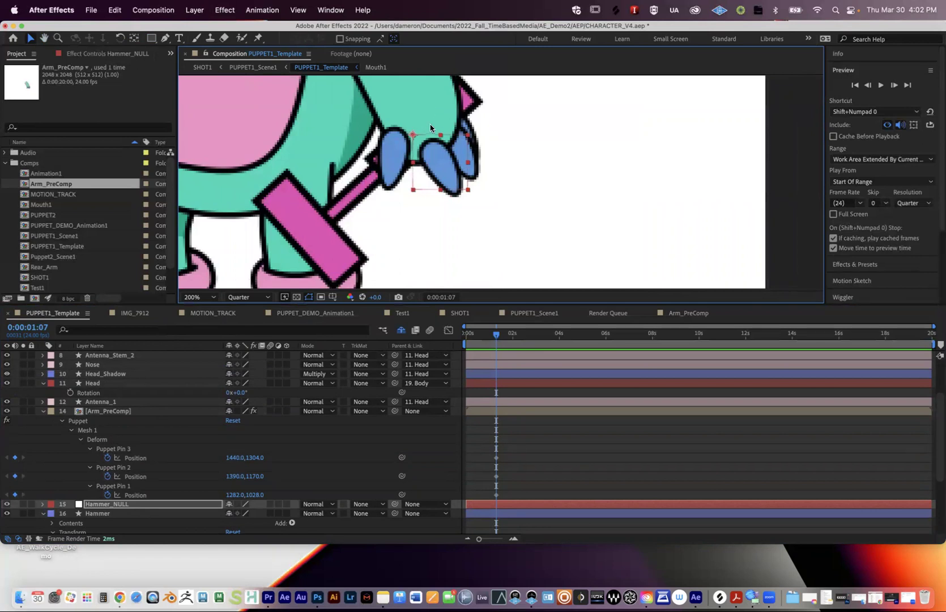
# Step: Locate Puppet Pin 3 at the wrist and align Hammer_NULL's anchor with it, at about 1438, 1294
pyautogui.click(117, 421)
pyautogui.click(128, 448)
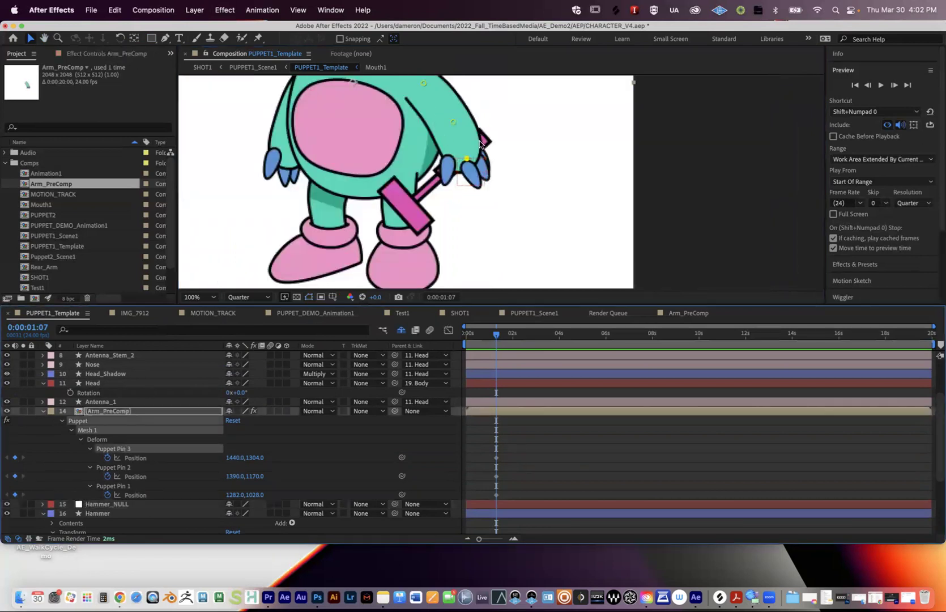
pyautogui.press('.')
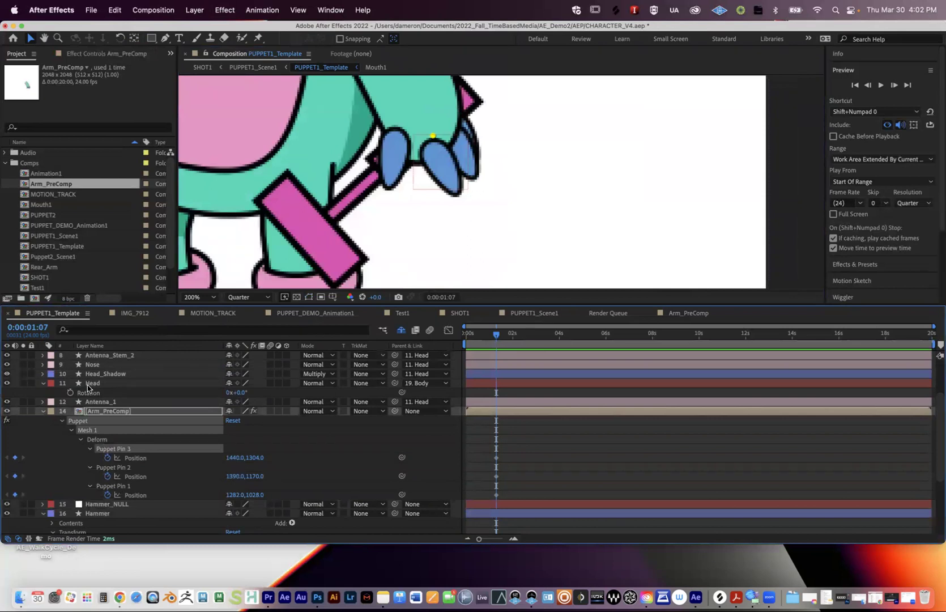
pyautogui.click(102, 504)
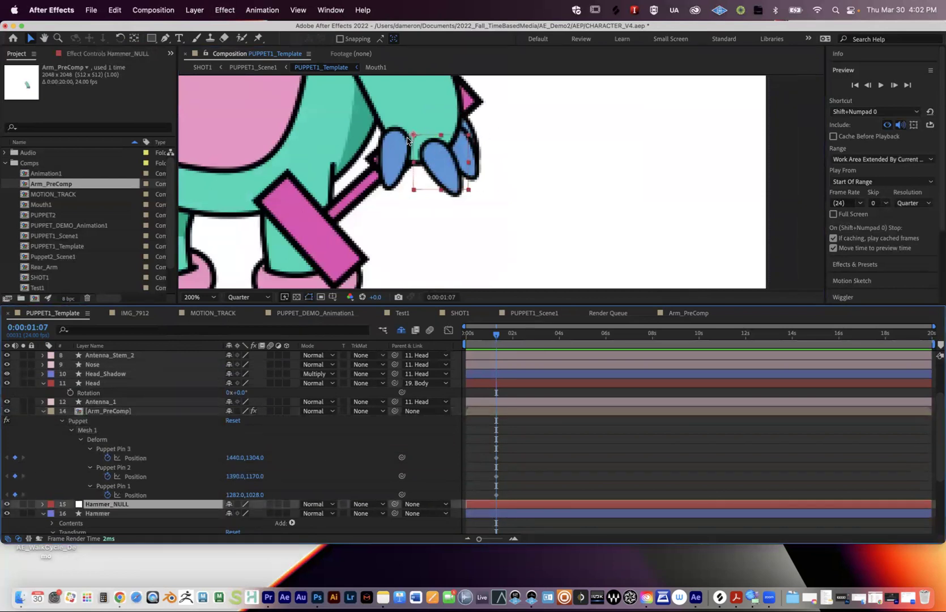
pyautogui.moveTo(419, 146); pyautogui.dragTo(453, 155)
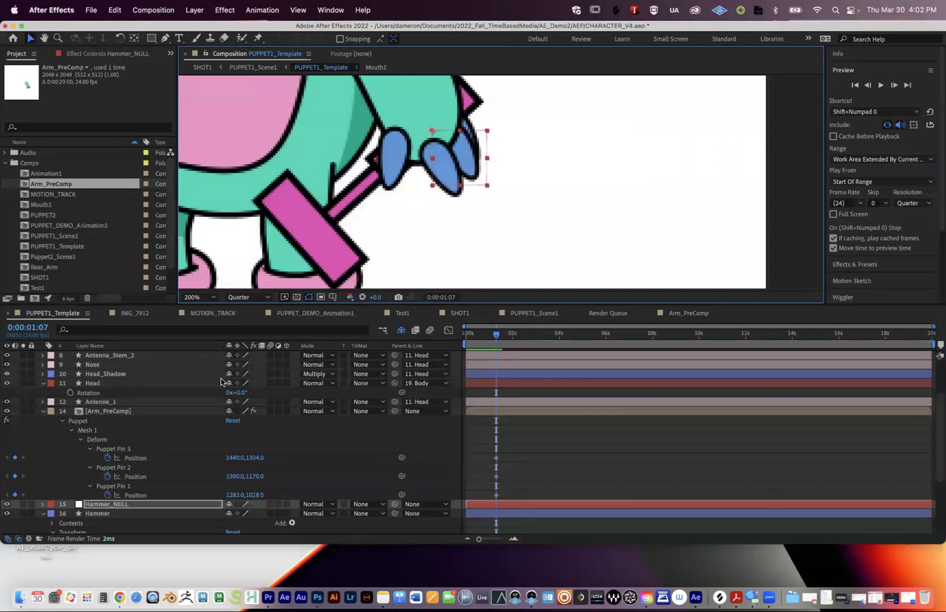
# Step: Examine the puppet pins of Arm_PreComp to identify which one controls the wrist near Hammer_NULL
pyautogui.click(129, 487)
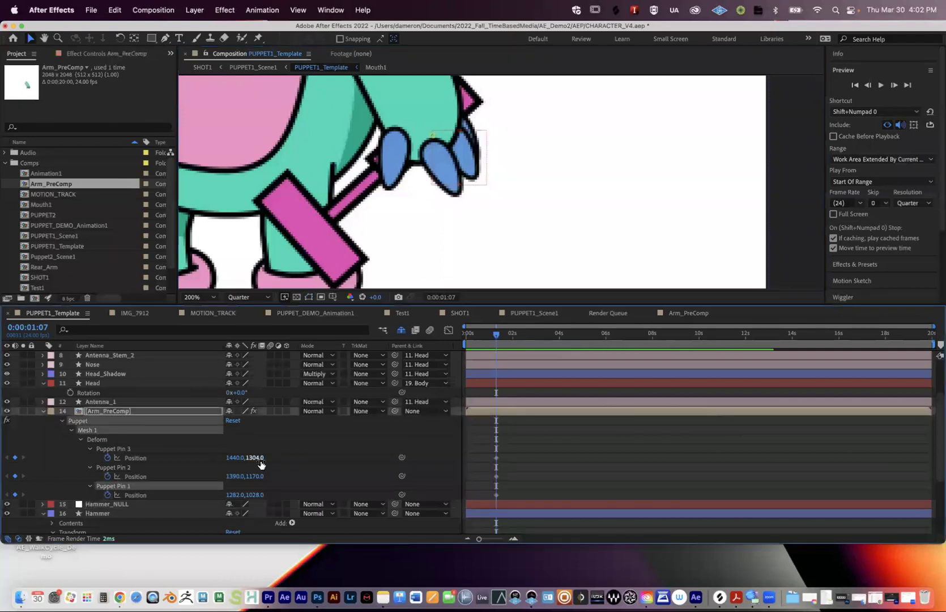
pyautogui.click(127, 413)
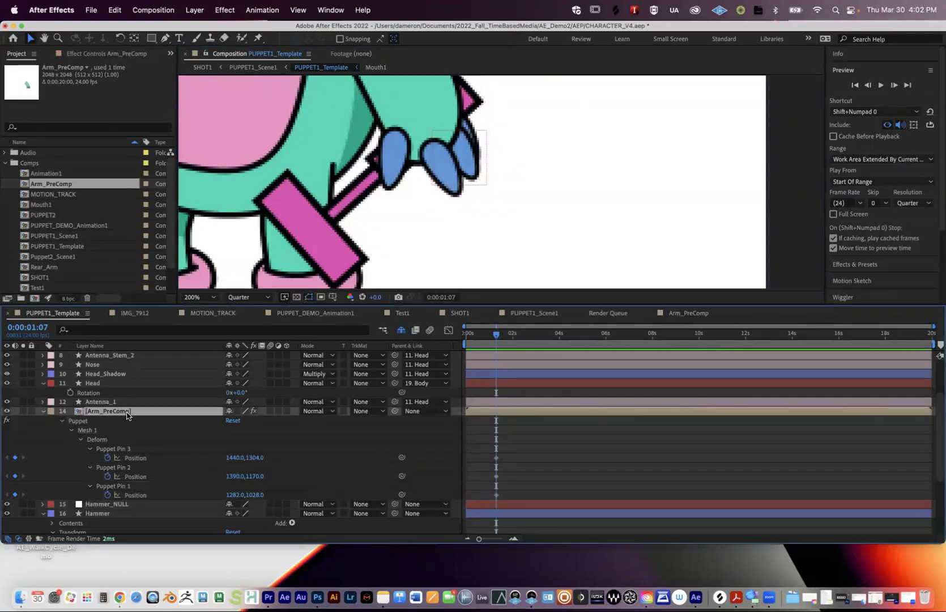
pyautogui.scroll(-3, 127, 417)
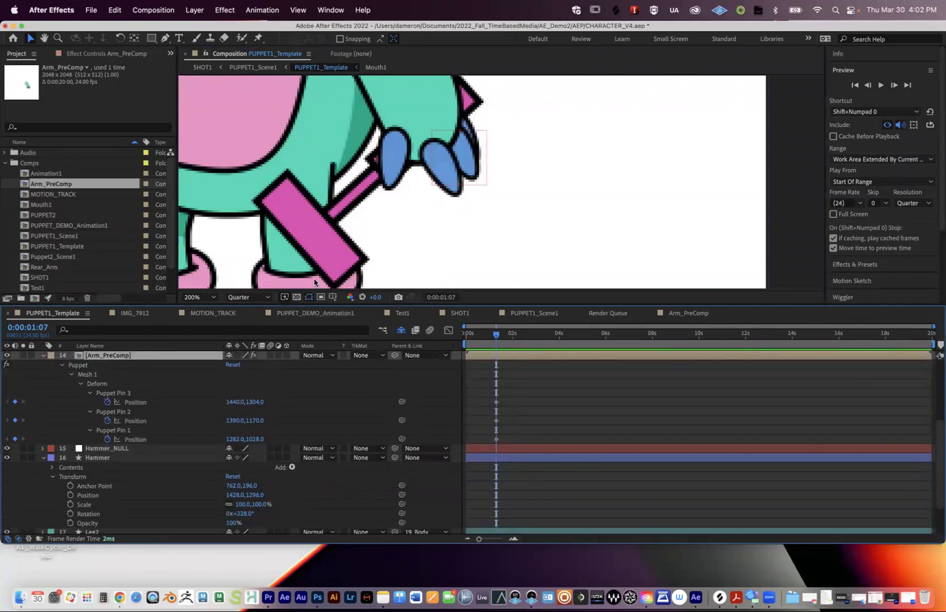
pyautogui.scroll(1, 125, 418)
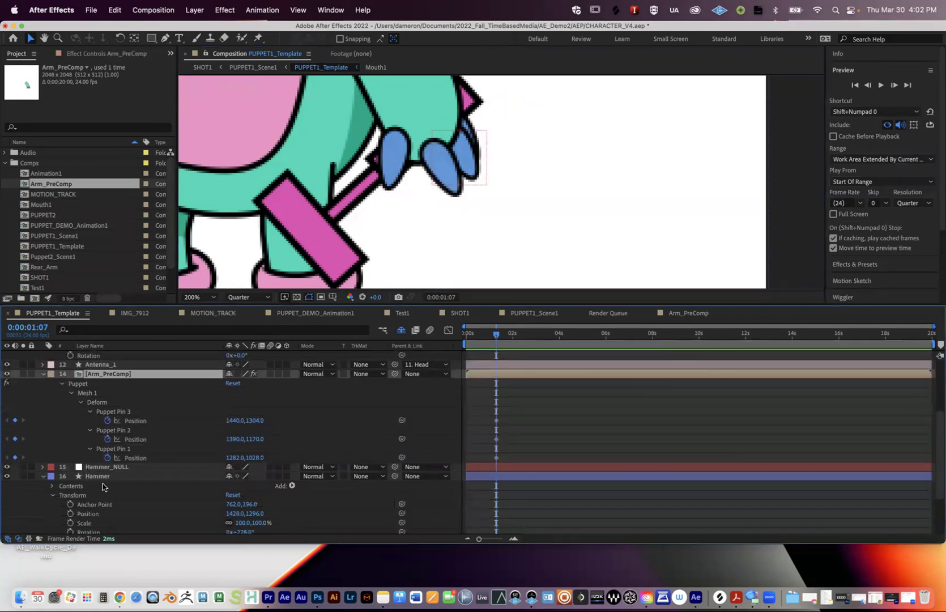
pyautogui.click(138, 448)
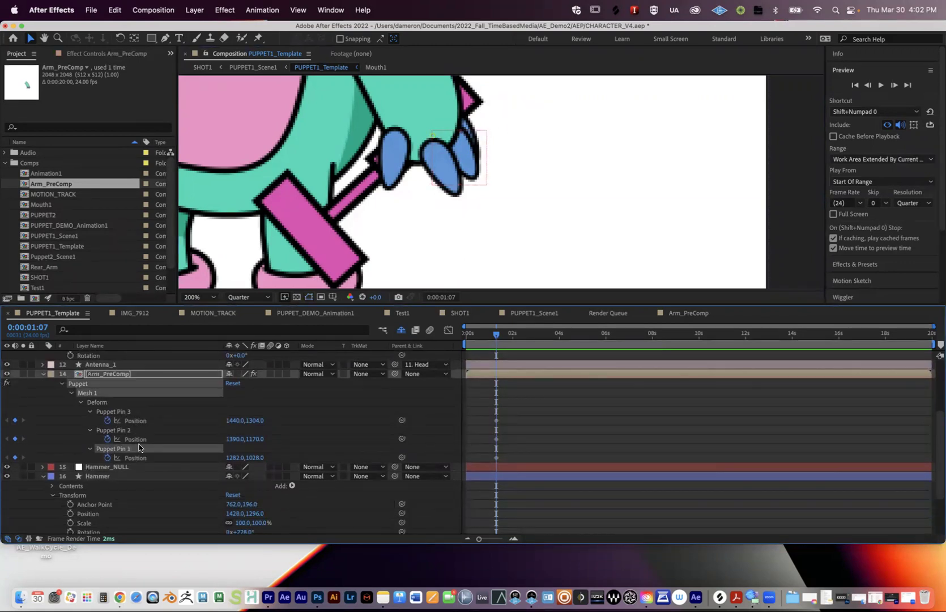
pyautogui.click(433, 136)
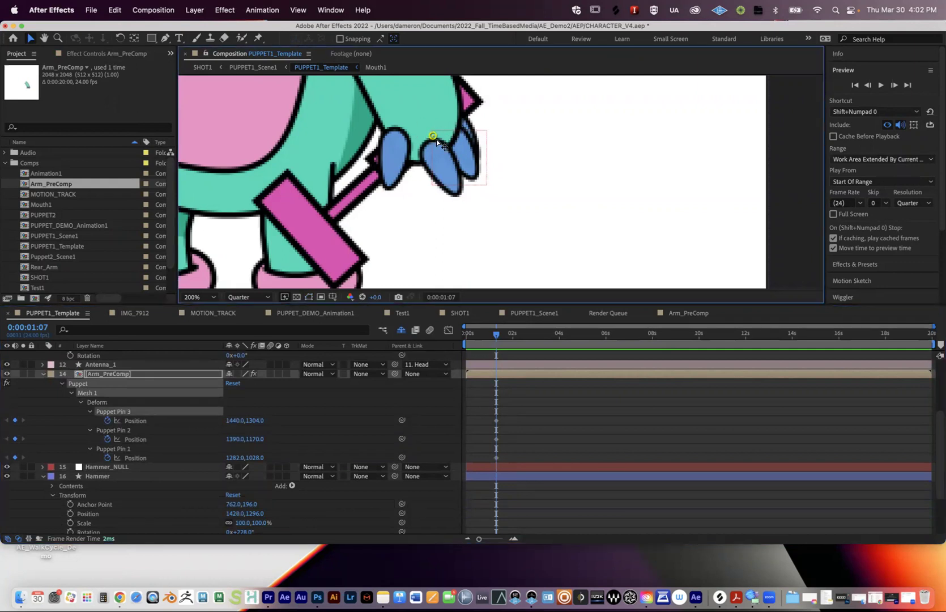
pyautogui.press(',')
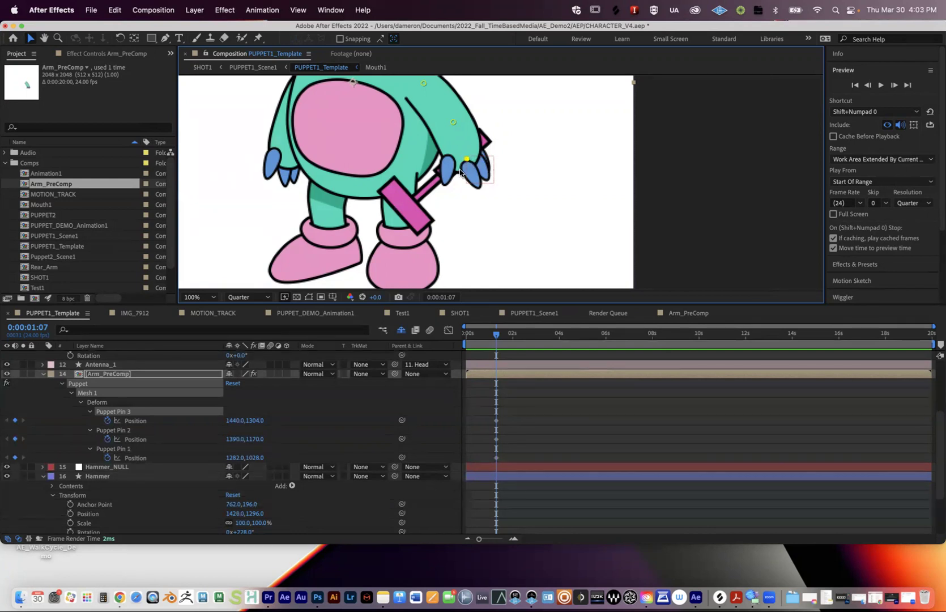
# Step: Expand Hammer_NULL's Transform properties and select its Position property
pyautogui.click(108, 468)
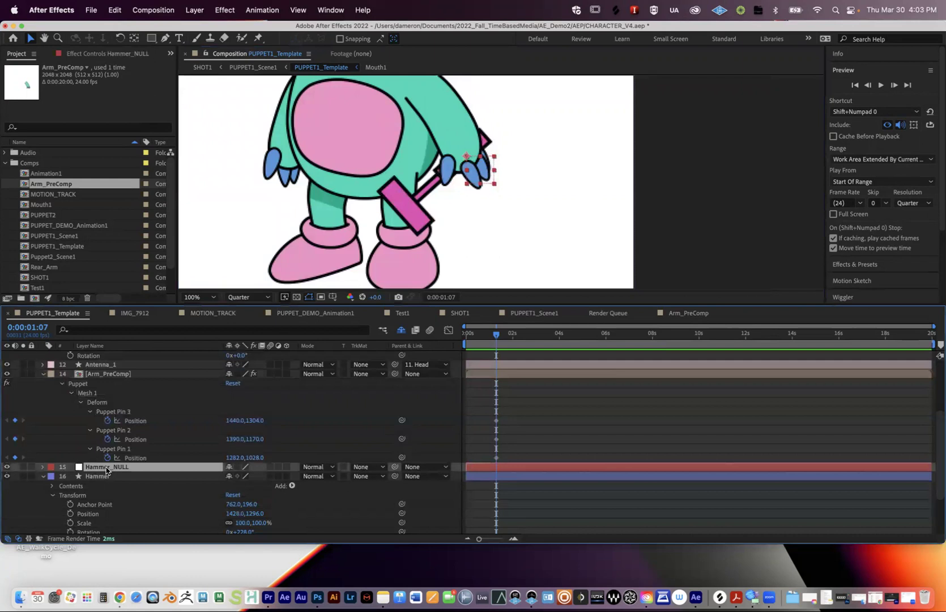
pyautogui.press('p')
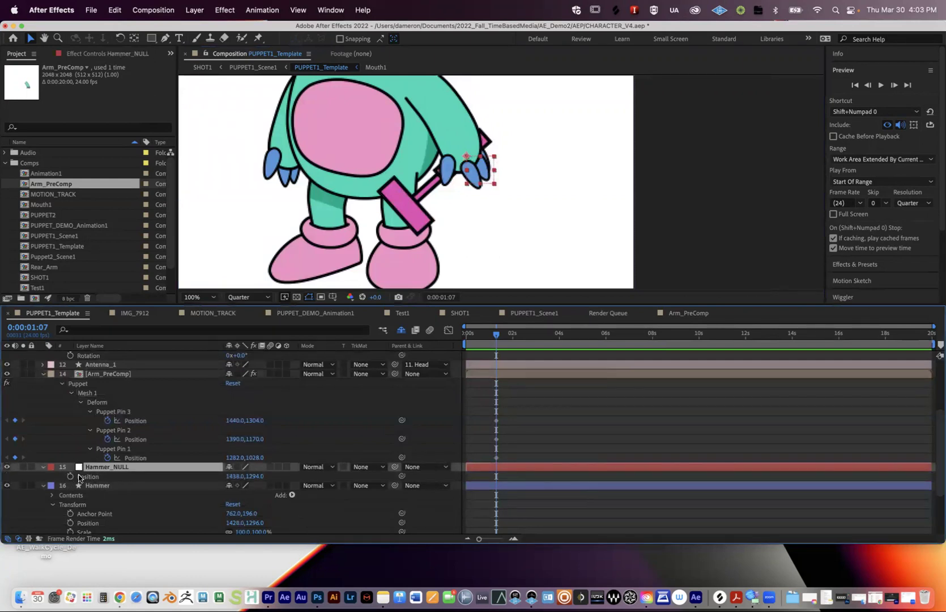
pyautogui.click(47, 471)
pyautogui.click(47, 471)
pyautogui.scroll(-2, 88, 447)
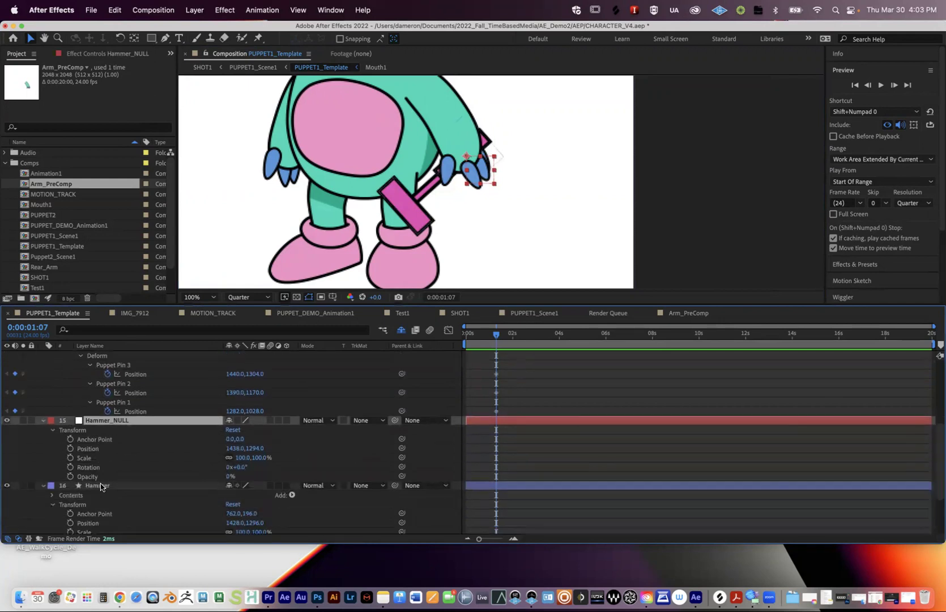
pyautogui.click(85, 440)
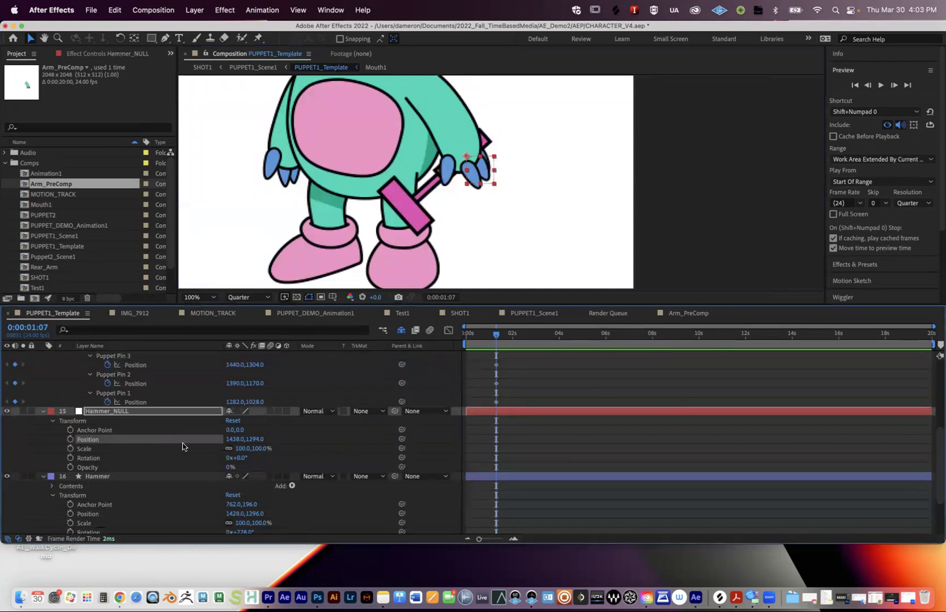
pyautogui.scroll(2, 384, 419)
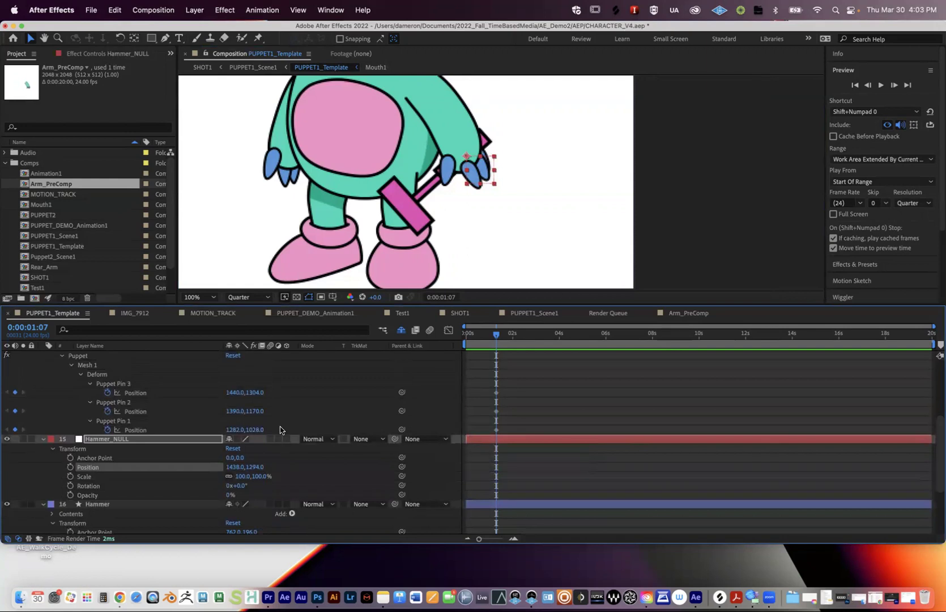
pyautogui.click(106, 440)
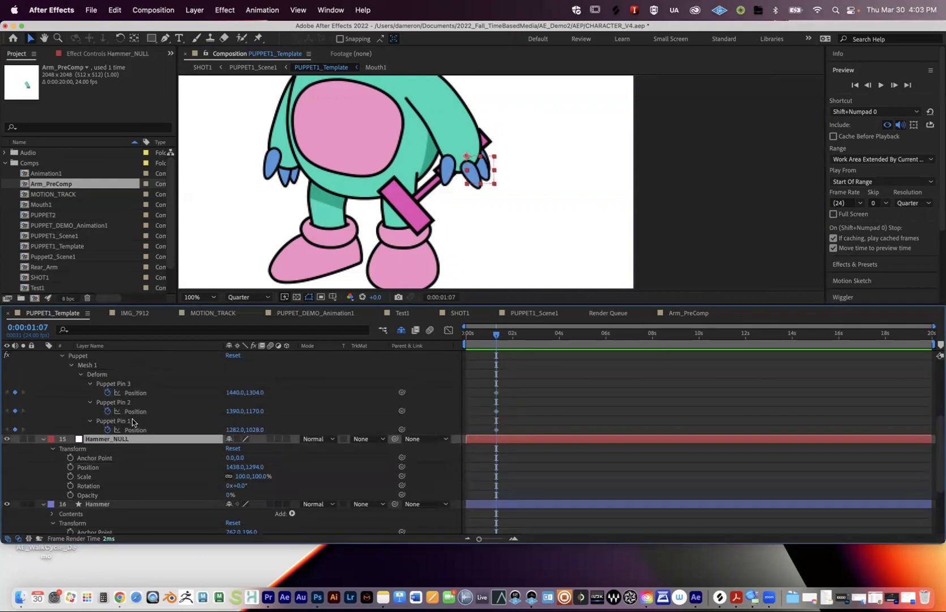
pyautogui.click(90, 458)
pyautogui.click(82, 468)
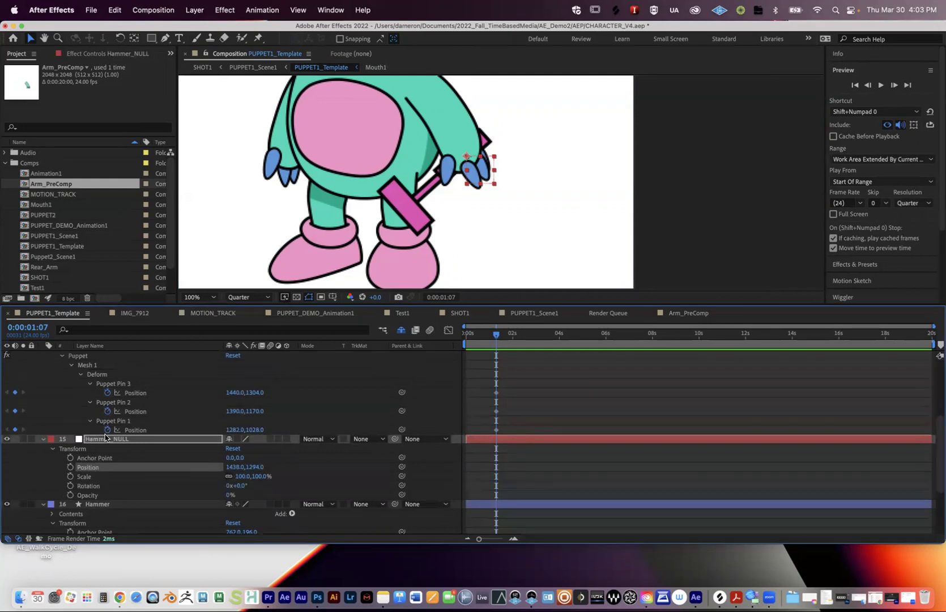
# Step: Add an expression to Hammer_NULL's Position that links it to the Position of Puppet Pin 3 in Arm_PreComp
pyautogui.keyDown('alt'); pyautogui.click(70, 467); pyautogui.keyUp('alt')
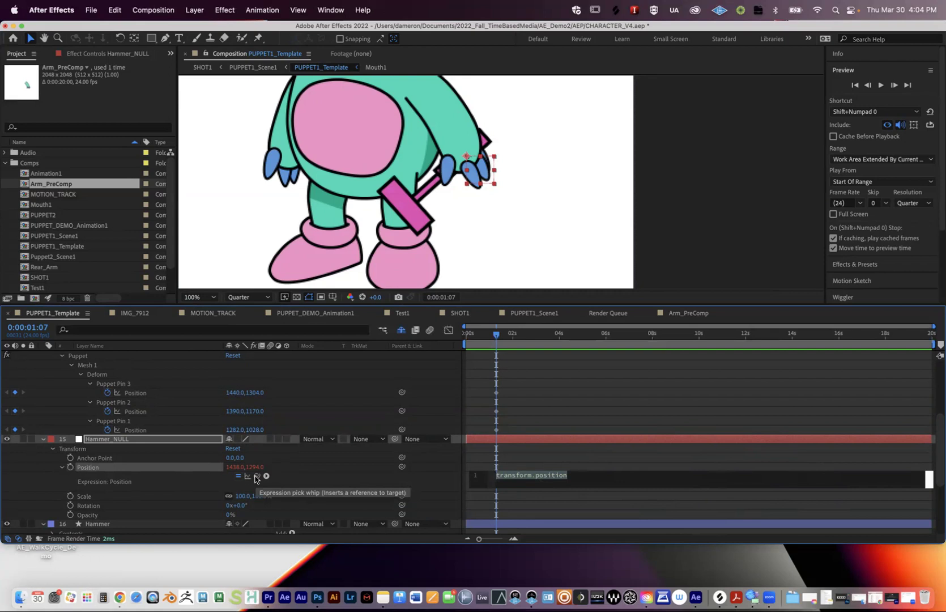
pyautogui.moveTo(256, 477); pyautogui.dragTo(125, 396)
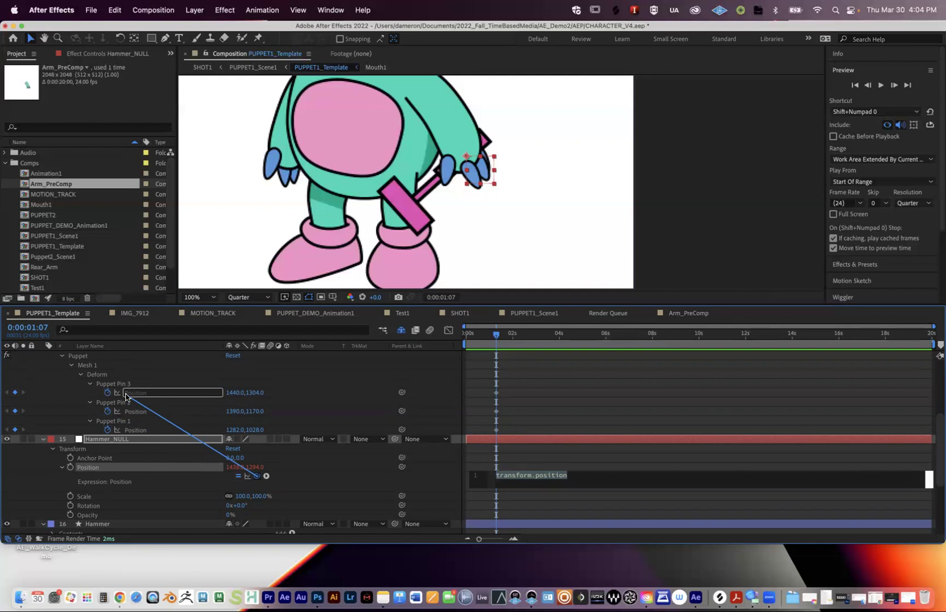
pyautogui.moveTo(125, 396); pyautogui.dragTo(126, 397)
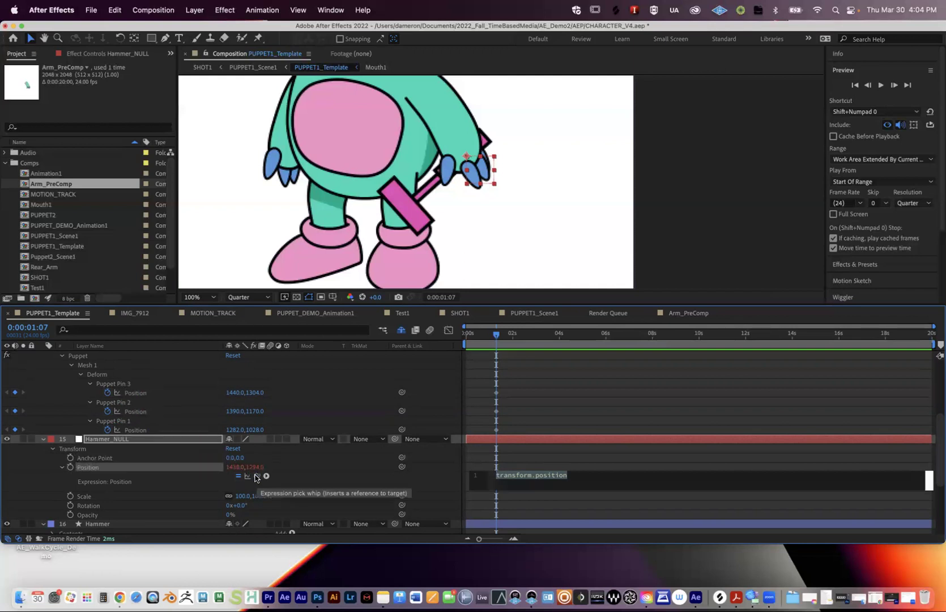
pyautogui.moveTo(257, 476); pyautogui.dragTo(136, 397)
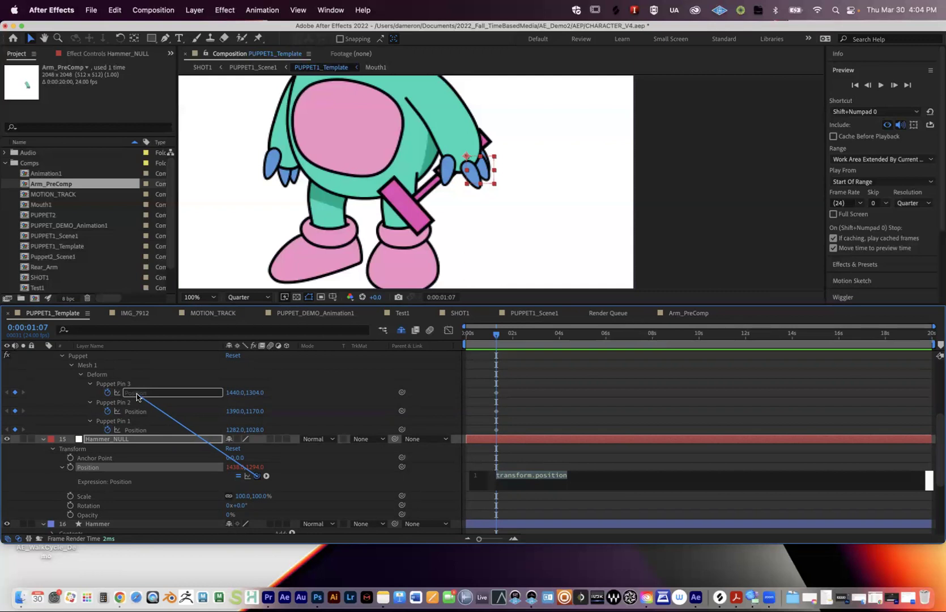
pyautogui.moveTo(136, 397); pyautogui.dragTo(136, 396)
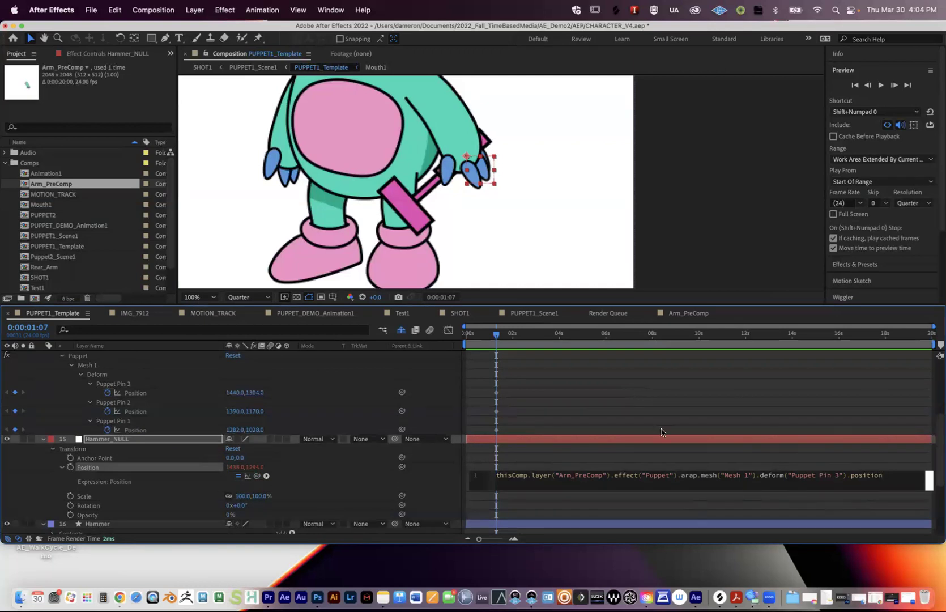
pyautogui.click(608, 393)
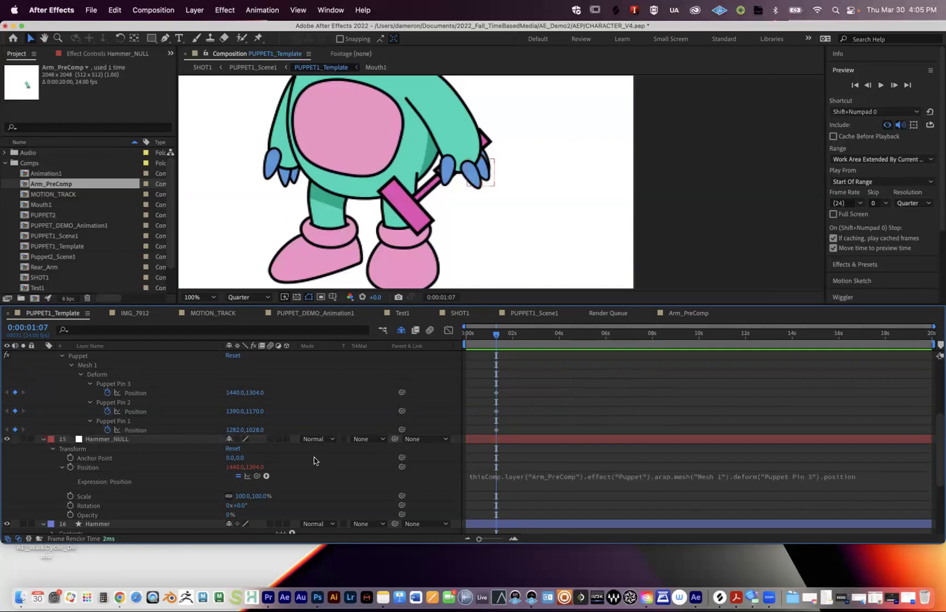
# Step: Try moving Puppet Pin 3 of Arm_PreComp away from the wrist to test the linked rig, and undo the move
pyautogui.scroll(3, 154, 437)
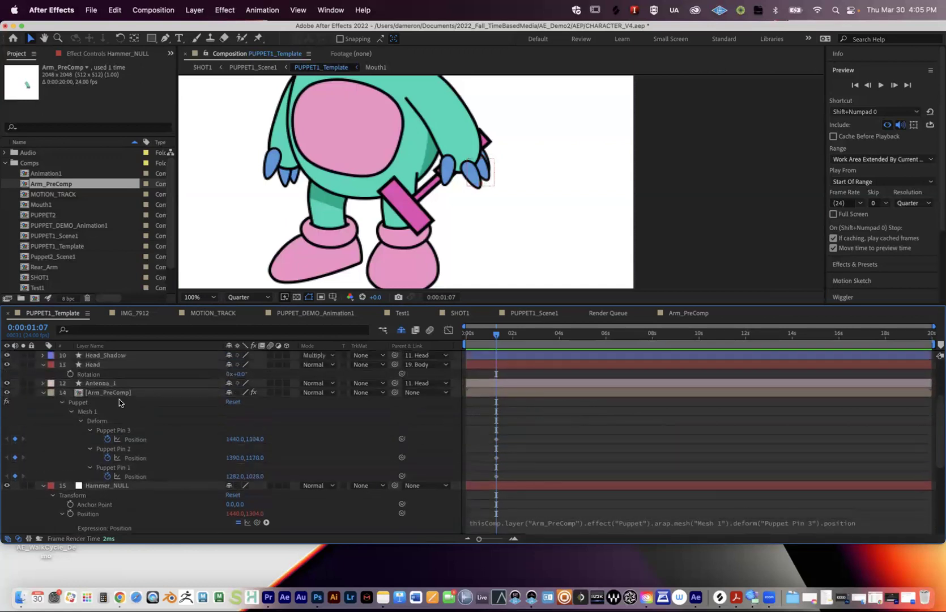
pyautogui.click(130, 430)
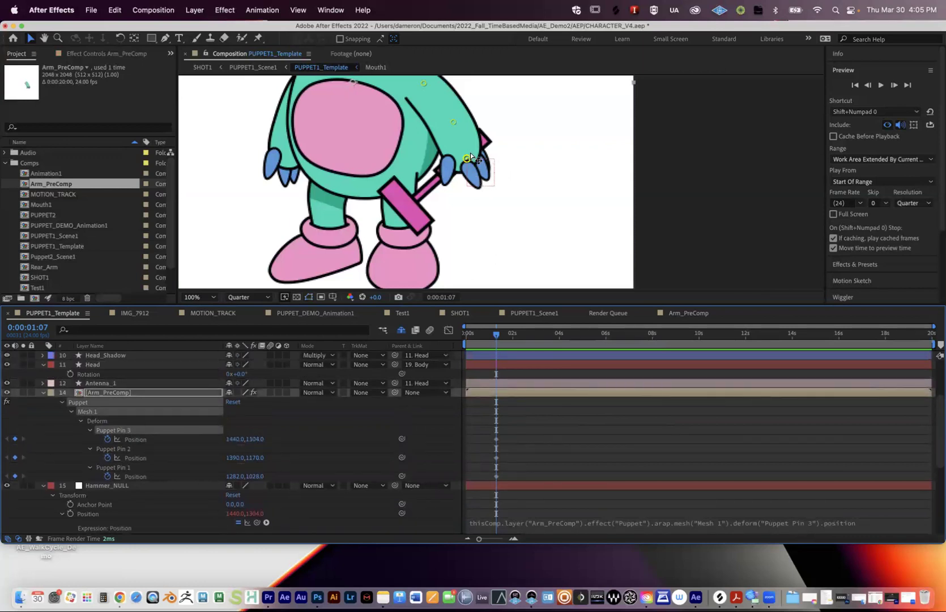
pyautogui.moveTo(468, 158); pyautogui.dragTo(439, 165)
pyautogui.press('super+z')
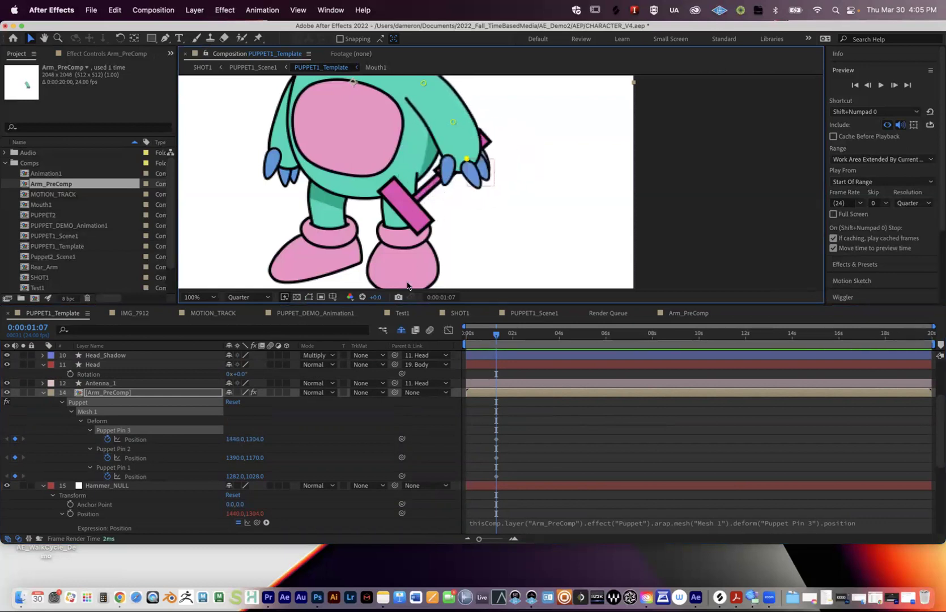
# Step: Parent the Hammer layer to Hammer_NULL
pyautogui.scroll(-4, 136, 488)
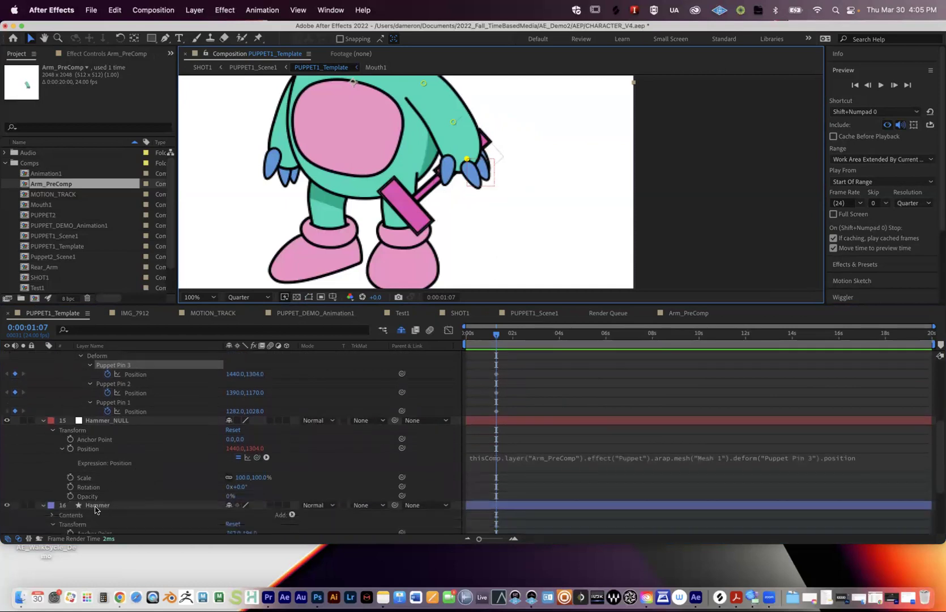
pyautogui.click(95, 506)
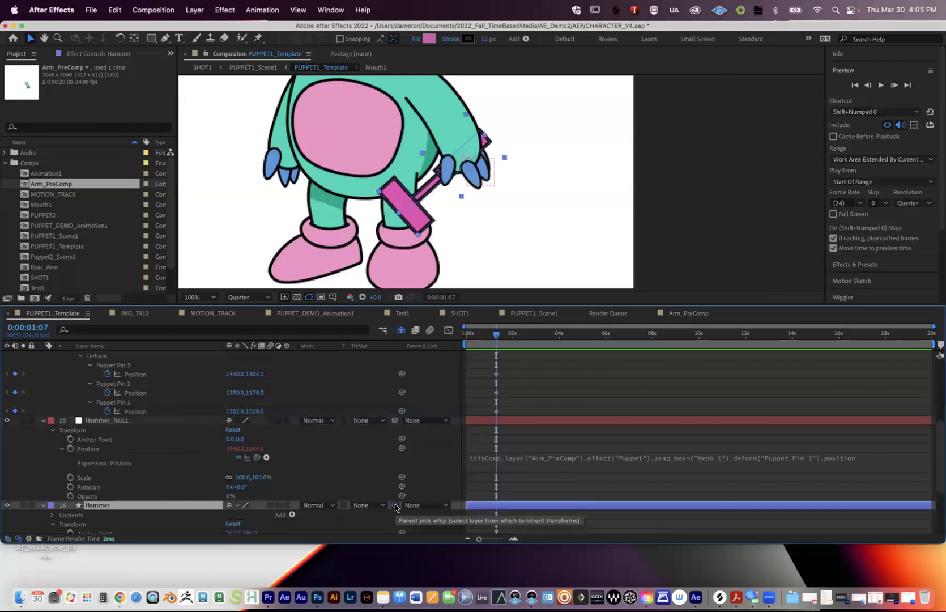
pyautogui.moveTo(395, 506); pyautogui.dragTo(111, 423)
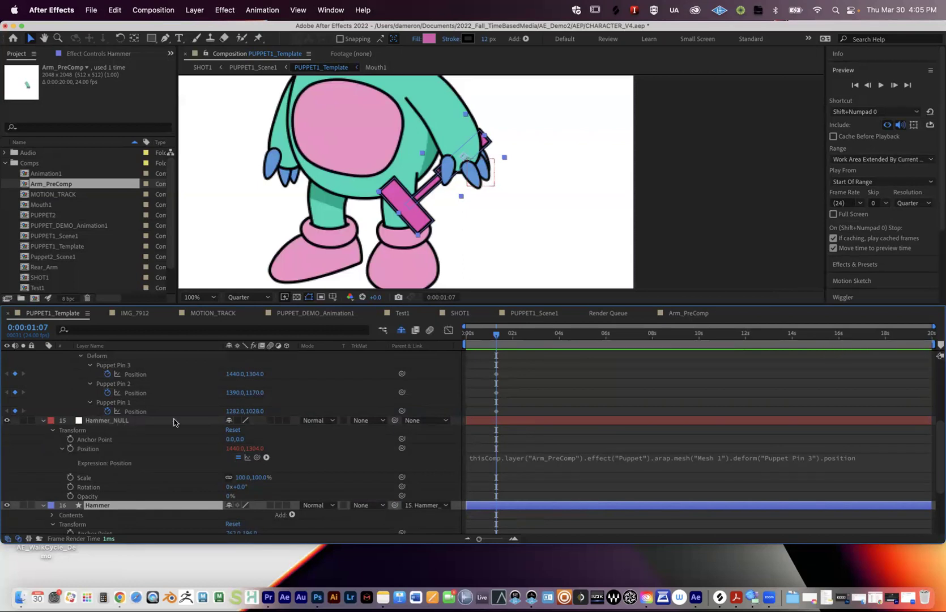
# Step: Pose the arm outward at 0:00:01:07 by moving Puppet Pin 3 to about 1532, 1332 and Puppet Pin 2 to about 1428, 1126
pyautogui.click(130, 366)
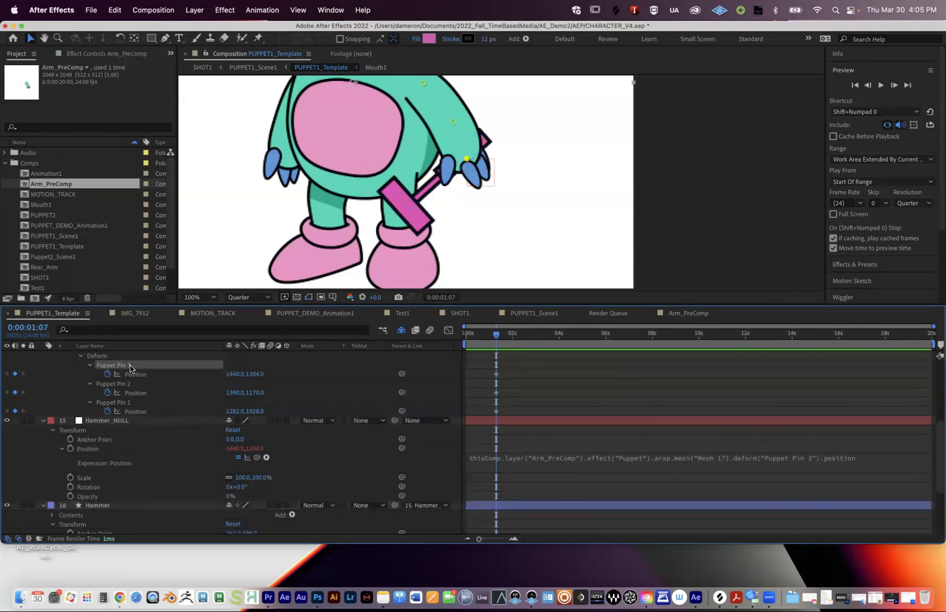
pyautogui.moveTo(469, 161)
pyautogui.mouseDown()
pyautogui.moveTo(422, 168)
pyautogui.moveTo(490, 131)
pyautogui.moveTo(455, 185)
pyautogui.moveTo(517, 155)
pyautogui.moveTo(498, 203)
pyautogui.moveTo(502, 195)
pyautogui.moveTo(454, 209)
pyautogui.moveTo(486, 174)
pyautogui.moveTo(475, 167)
pyautogui.mouseUp()
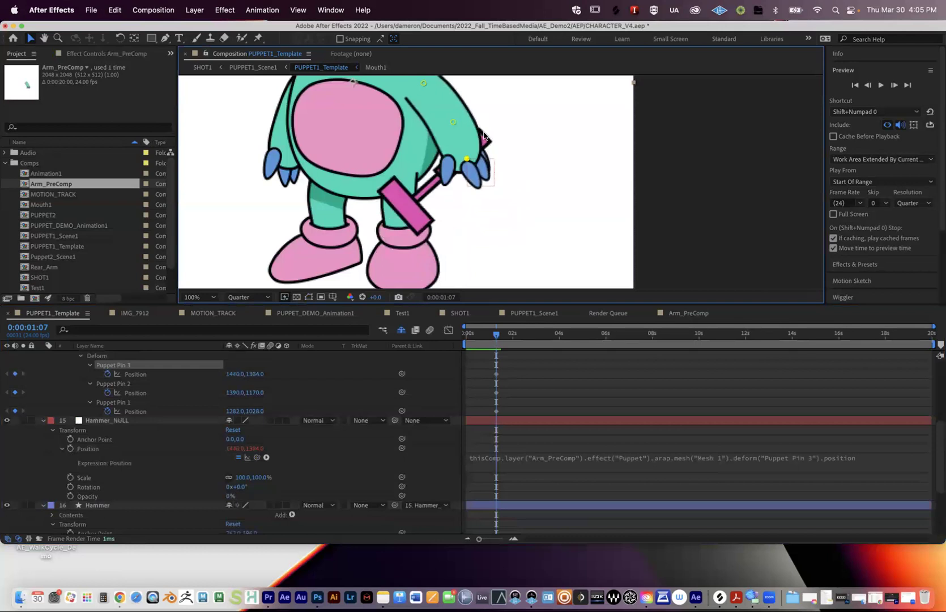
pyautogui.moveTo(453, 124); pyautogui.dragTo(492, 166)
pyautogui.moveTo(454, 127); pyautogui.dragTo(463, 110)
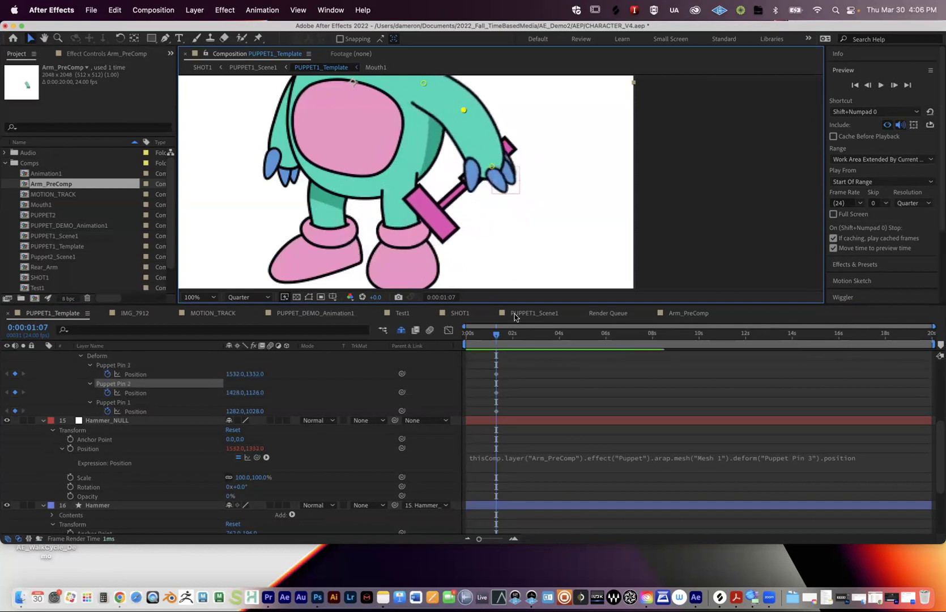
# Step: Place a composition marker at 0:00:01:07 and move the current time to 0:00:03:00
pyautogui.click(488, 334)
pyautogui.click(497, 335)
pyautogui.moveTo(939, 348)
pyautogui.mouseDown()
pyautogui.moveTo(502, 366)
pyautogui.moveTo(555, 336)
pyautogui.moveTo(536, 339)
pyautogui.mouseUp()
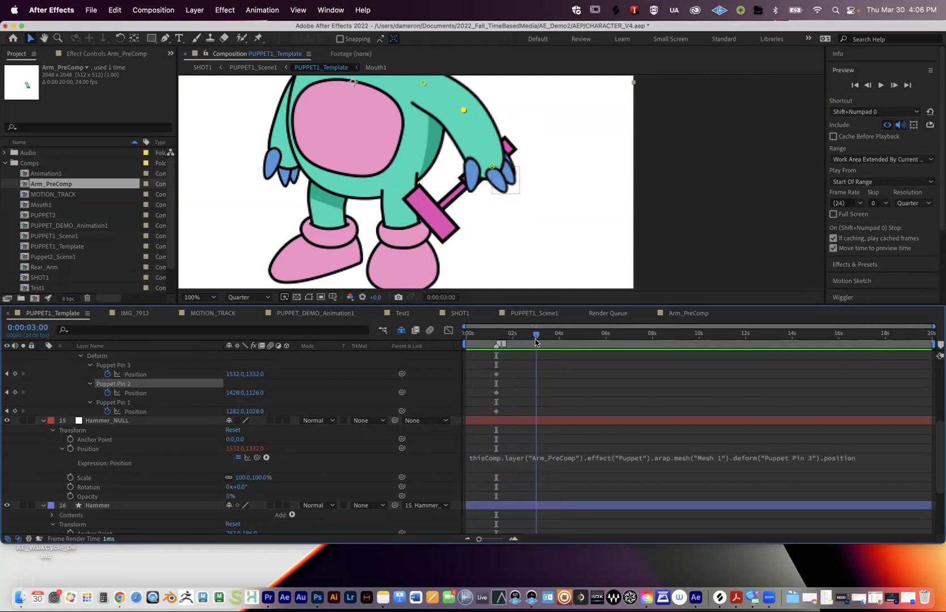
# Step: Pose the arm across the body at 0:00:03:00, with Puppet Pin 3 at about 1108, 1336 and Puppet Pin 2 at about 1296, 1236
pyautogui.moveTo(492, 166); pyautogui.dragTo(394, 178)
pyautogui.moveTo(464, 110); pyautogui.dragTo(429, 141)
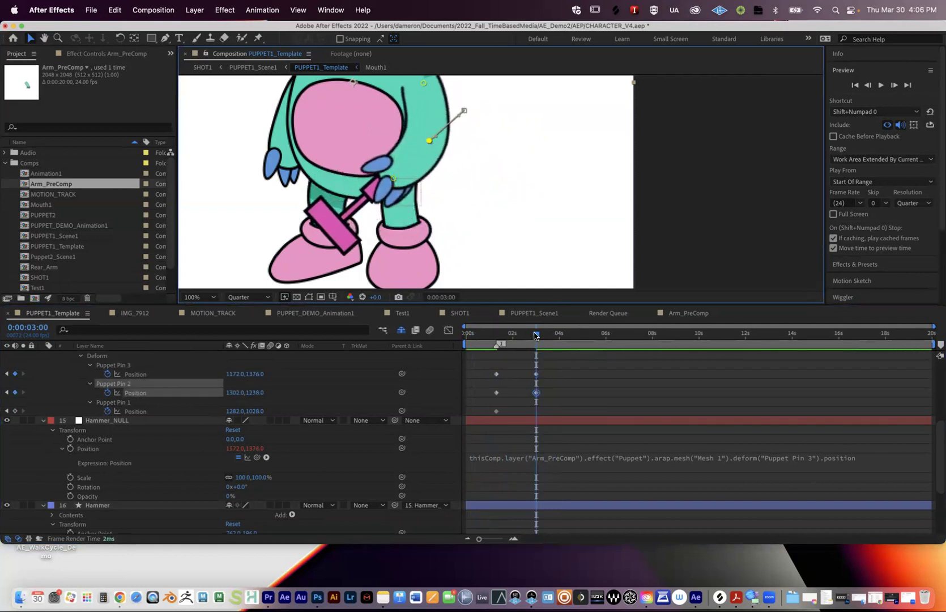
pyautogui.moveTo(393, 177); pyautogui.dragTo(376, 168)
pyautogui.moveTo(429, 140); pyautogui.dragTo(427, 139)
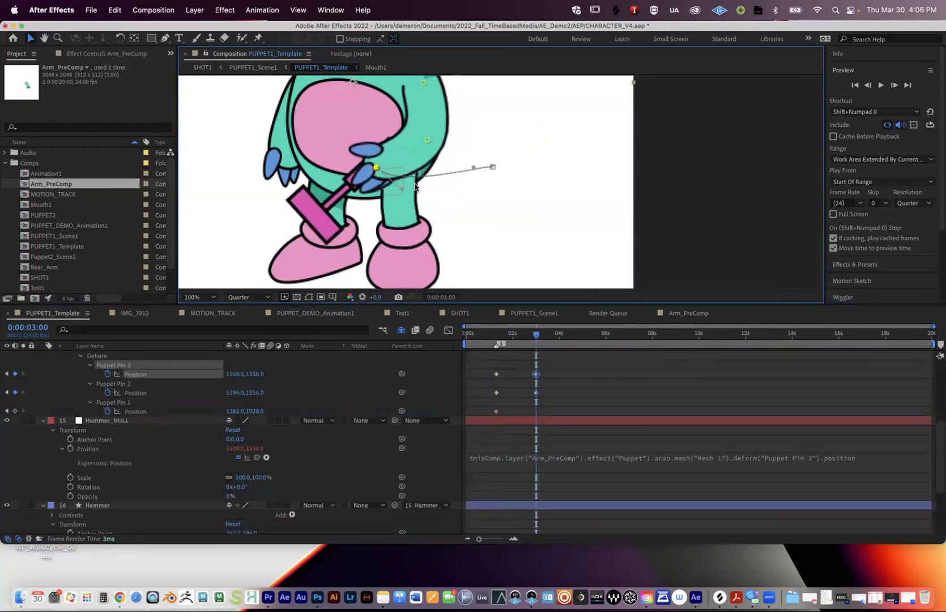
# Step: Bend the motion paths of Puppet Pin 3 and Puppet Pin 2 into downward arcs
pyautogui.moveTo(474, 167); pyautogui.dragTo(475, 186)
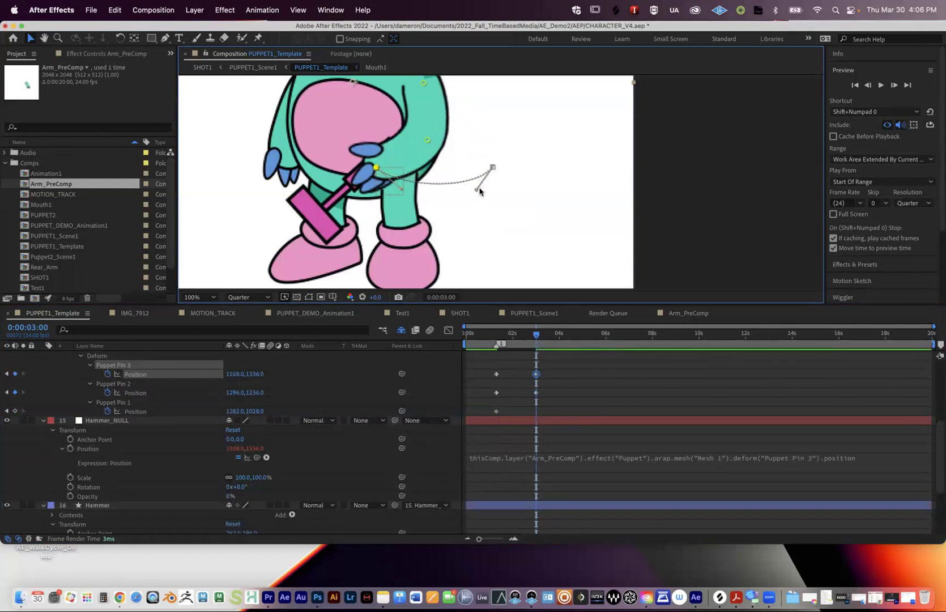
pyautogui.click(427, 139)
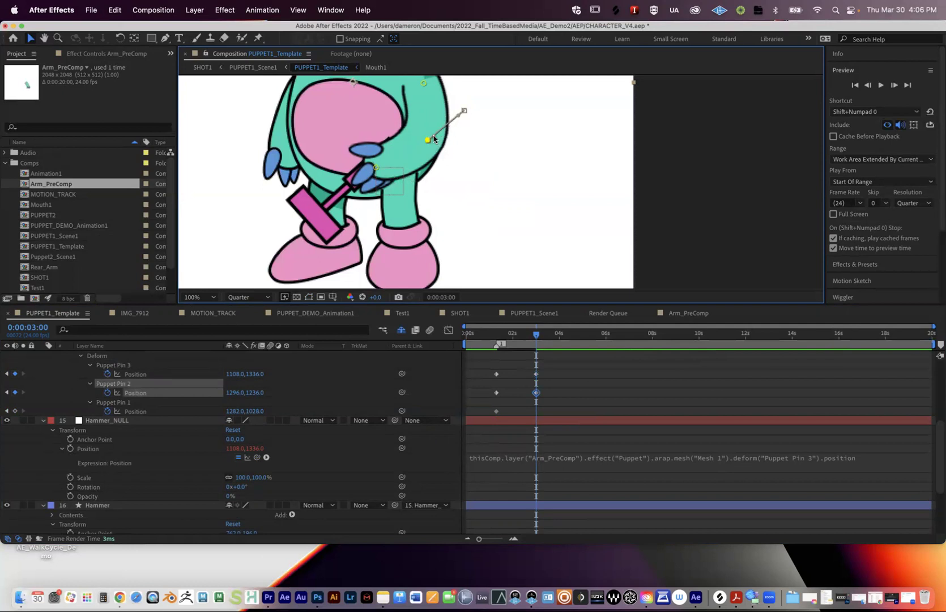
pyautogui.moveTo(436, 137); pyautogui.dragTo(459, 117)
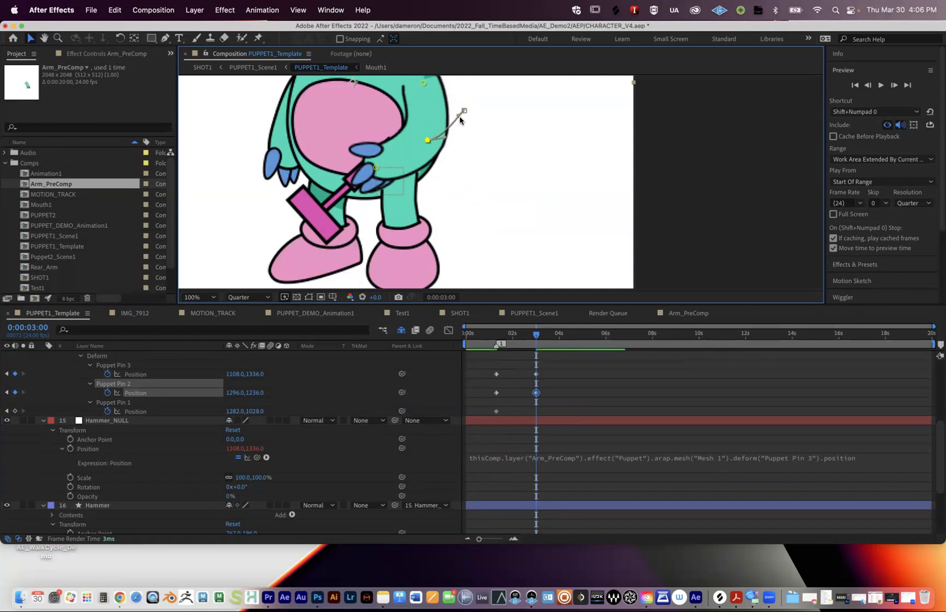
# Step: Set a Rotation keyframe on the Hammer layer at 0:00:01:07
pyautogui.moveTo(537, 333); pyautogui.dragTo(501, 341)
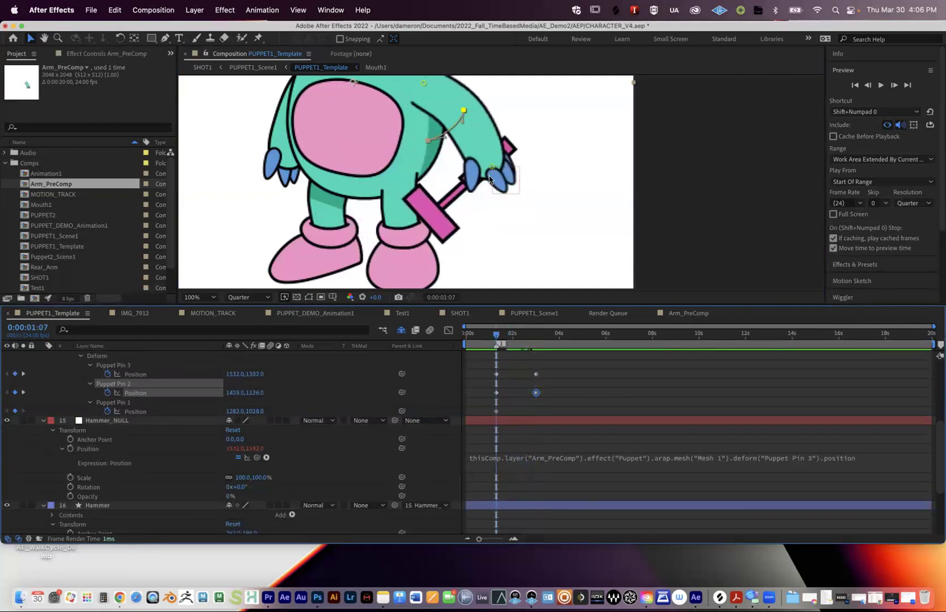
pyautogui.scroll(-3, 169, 413)
pyautogui.click(103, 470)
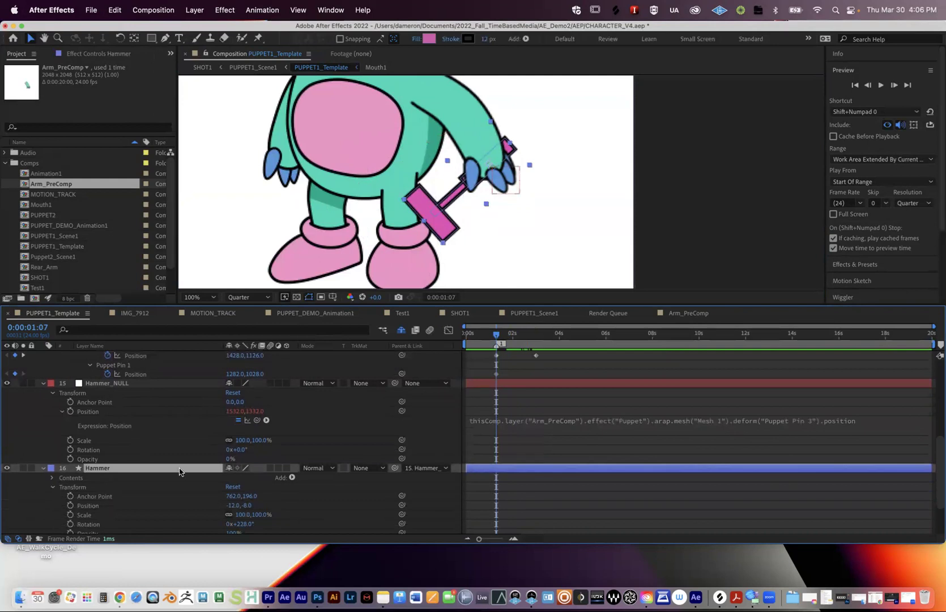
pyautogui.scroll(-4, 104, 513)
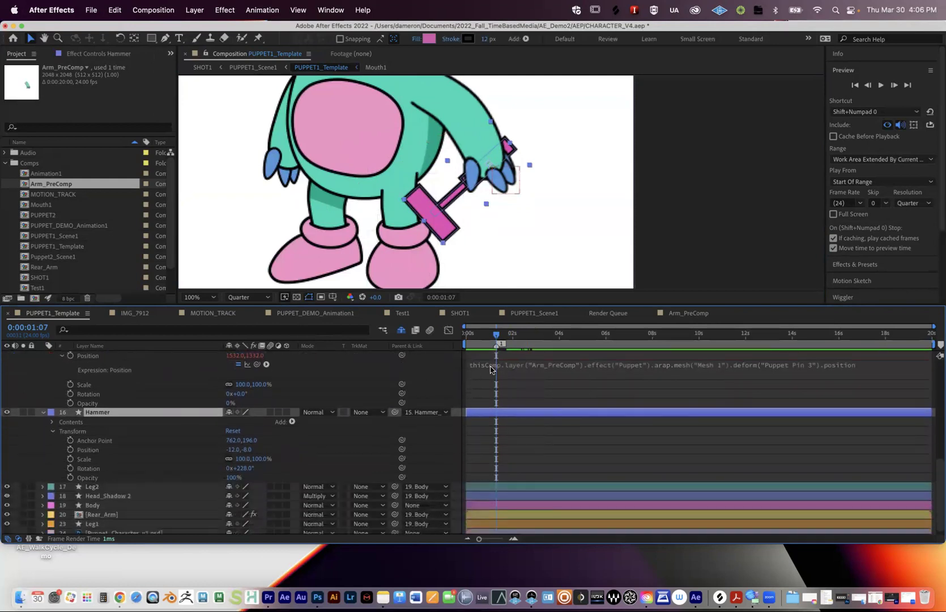
pyautogui.click(71, 470)
# Step: Keyframe the Hammer's Rotation to 324° at 0:00:03:00 so the head swings upward
pyautogui.scroll(7, 283, 431)
pyautogui.moveTo(497, 339); pyautogui.dragTo(536, 334)
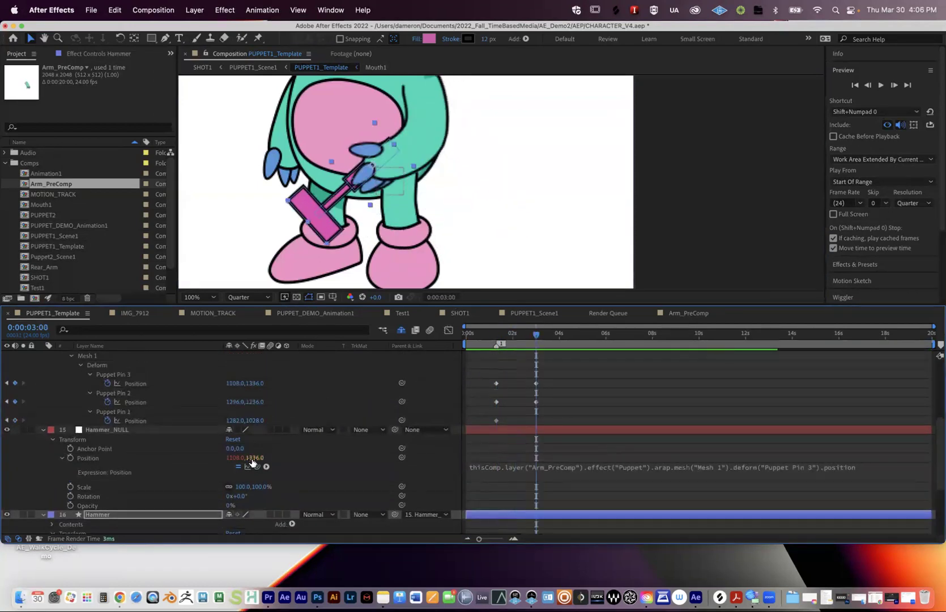
pyautogui.scroll(-5, 252, 463)
pyautogui.moveTo(252, 487); pyautogui.dragTo(287, 479)
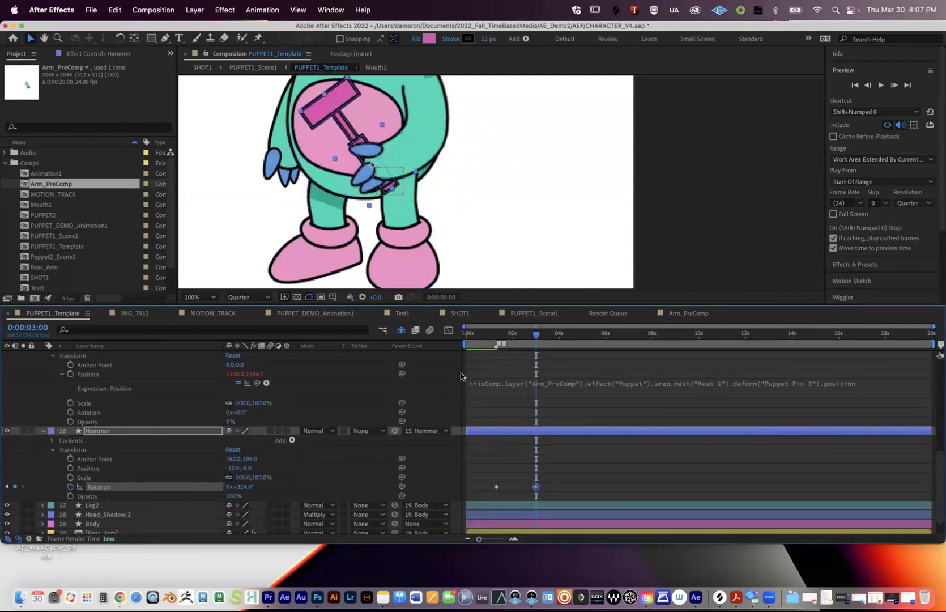
# Step: Preview the arm and hammer swing twice, starting from 0:00:01:07
pyautogui.moveTo(535, 337); pyautogui.dragTo(497, 343)
pyautogui.press('space')
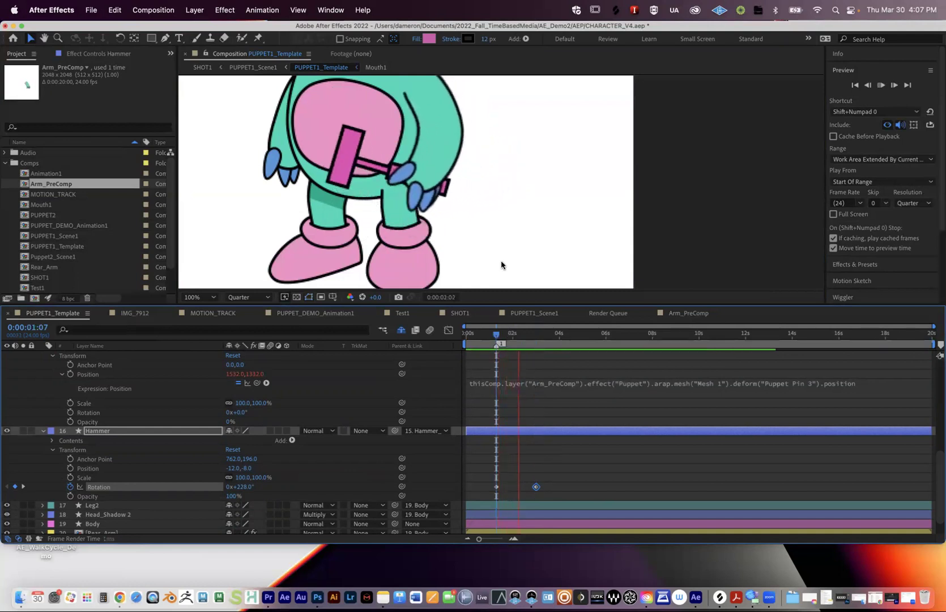
pyautogui.press('space')
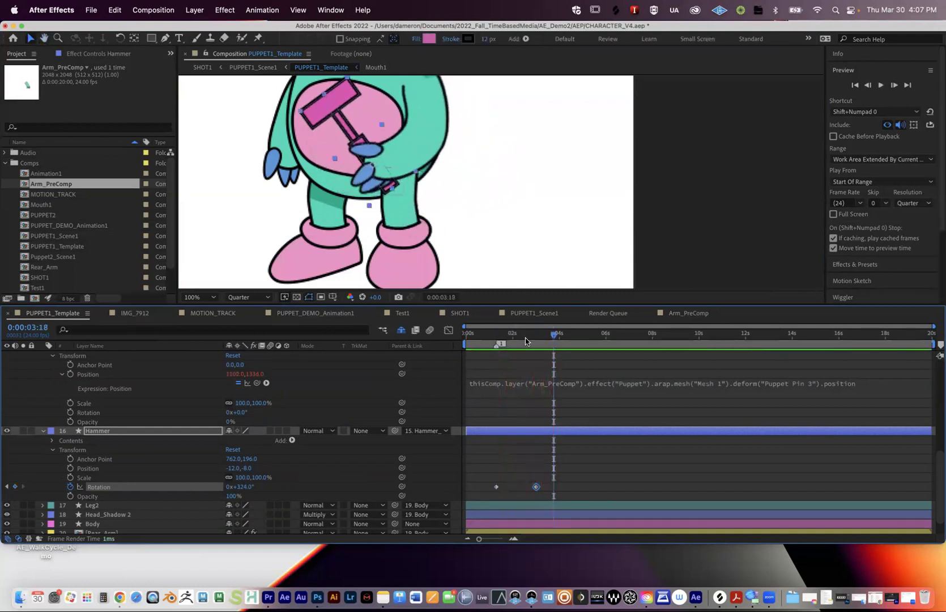
pyautogui.press('j')
pyautogui.press('j')
pyautogui.scroll(3, 531, 417)
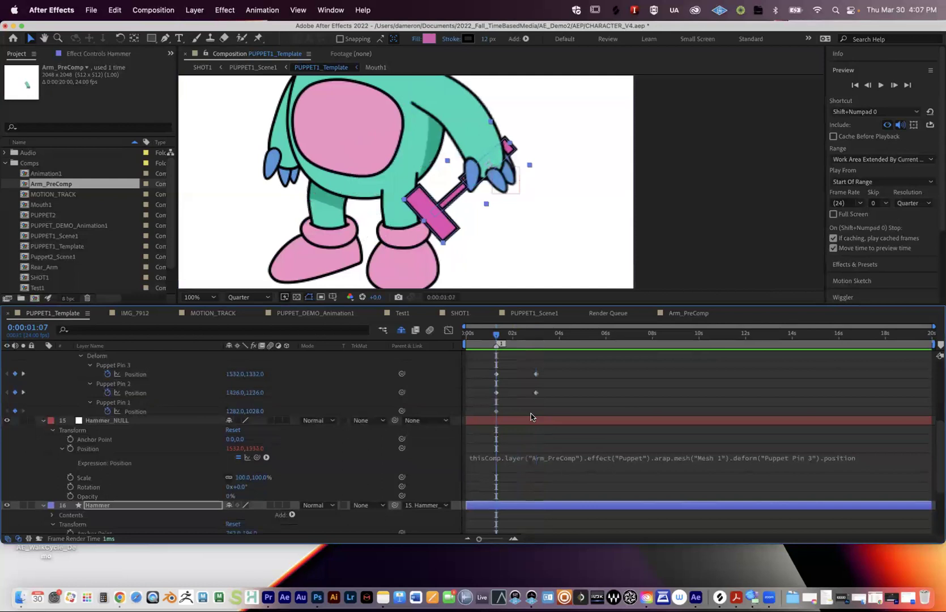
pyautogui.press('space')
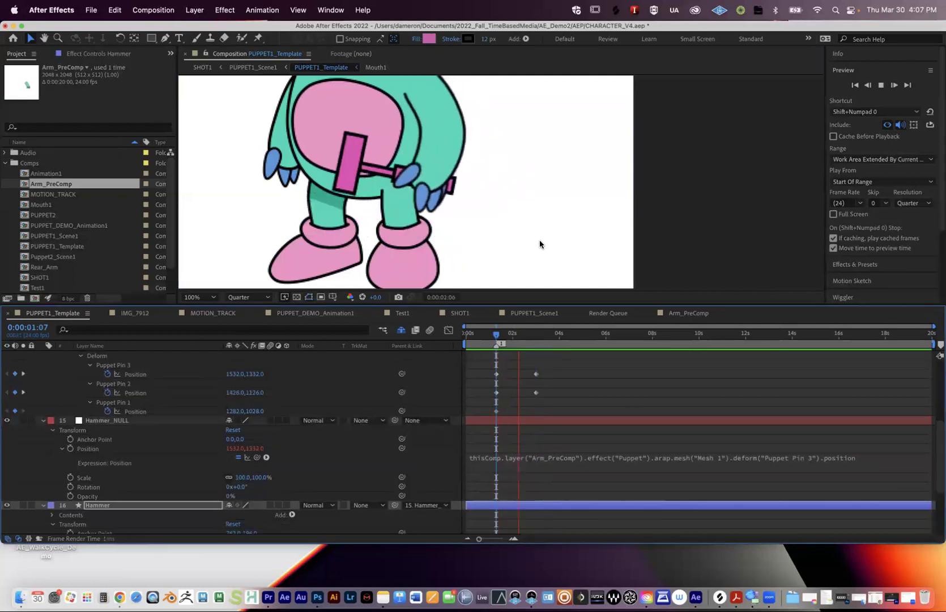
pyautogui.press('space')
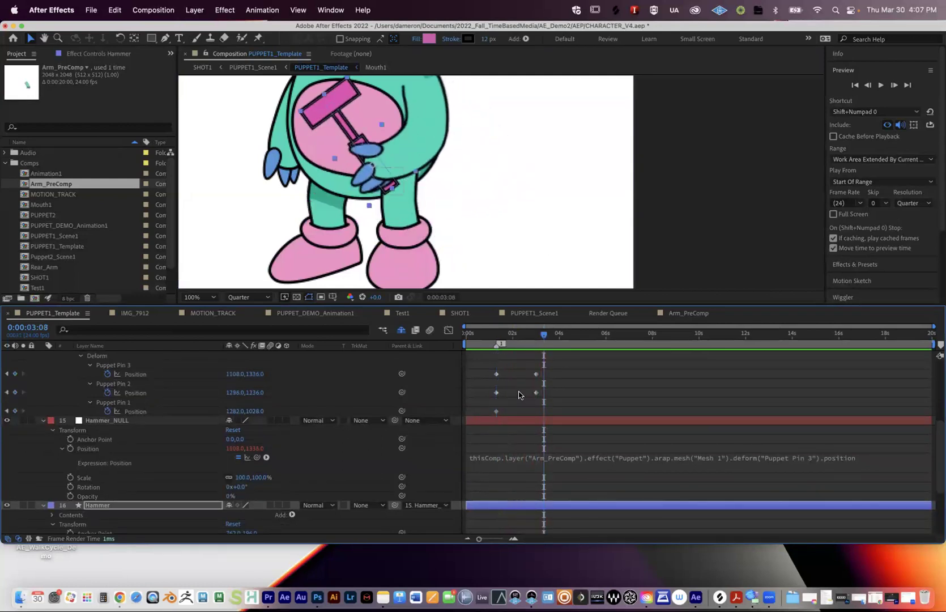
# Step: Select the Position keyframes of Puppet Pins 3 and 2 plus Hammer's Rotation keyframes, and show them in the Graph Editor
pyautogui.scroll(3, 519, 395)
pyautogui.scroll(-3, 520, 394)
pyautogui.moveTo(487, 367); pyautogui.dragTo(557, 402)
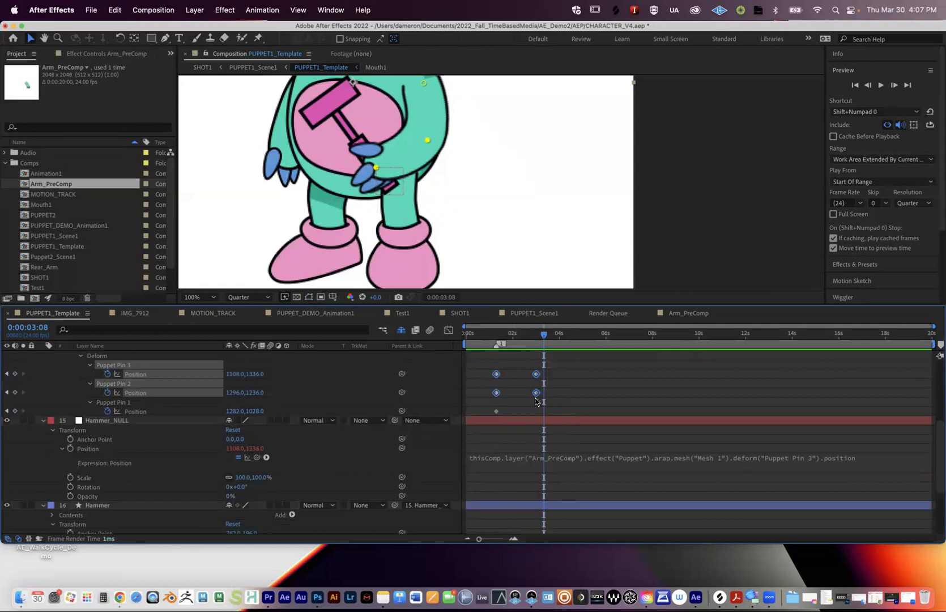
pyautogui.scroll(-5, 536, 401)
pyautogui.moveTo(480, 454); pyautogui.dragTo(547, 473)
pyautogui.scroll(2, 540, 435)
pyautogui.scroll(8, 540, 435)
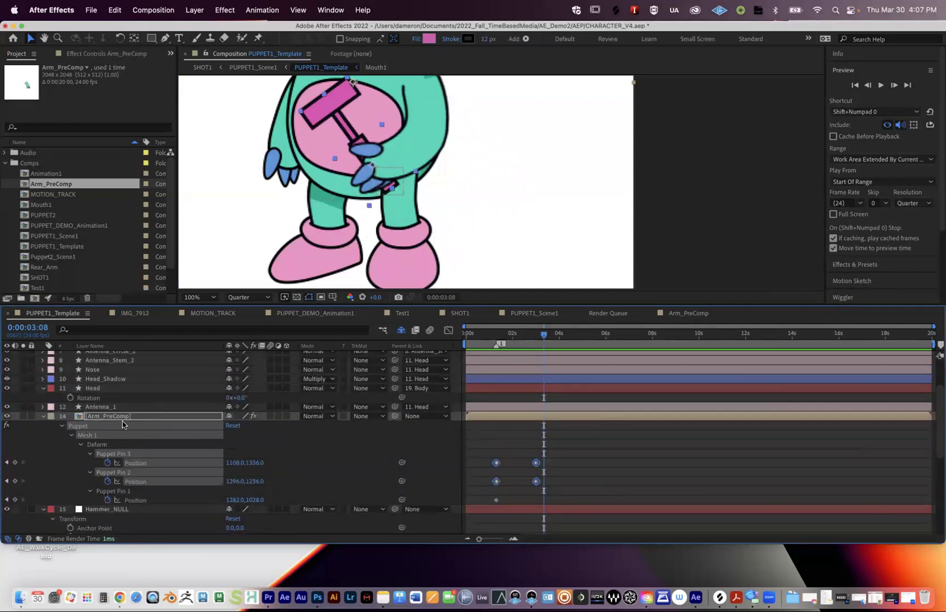
pyautogui.scroll(-8, 493, 481)
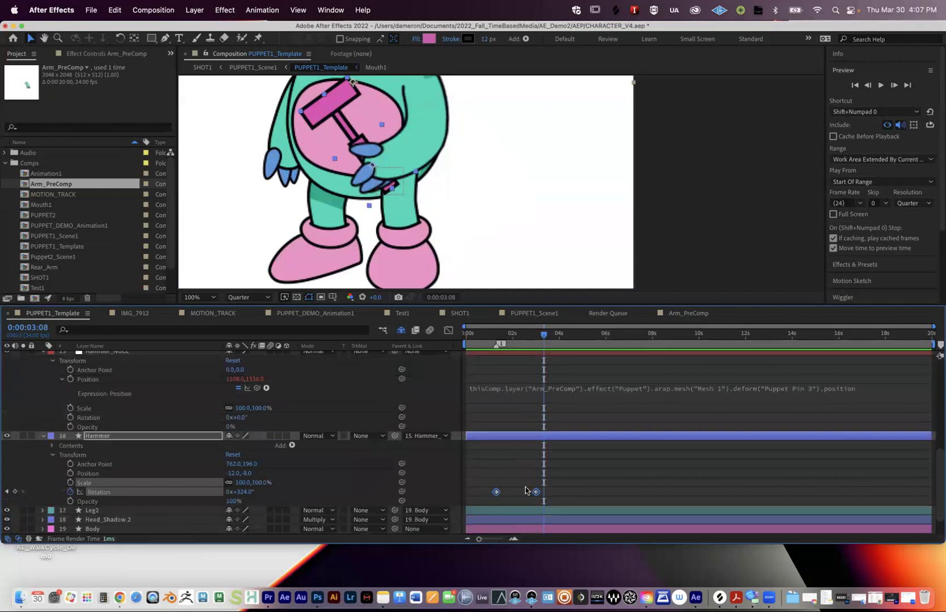
pyautogui.scroll(2, 555, 449)
pyautogui.scroll(6, 532, 389)
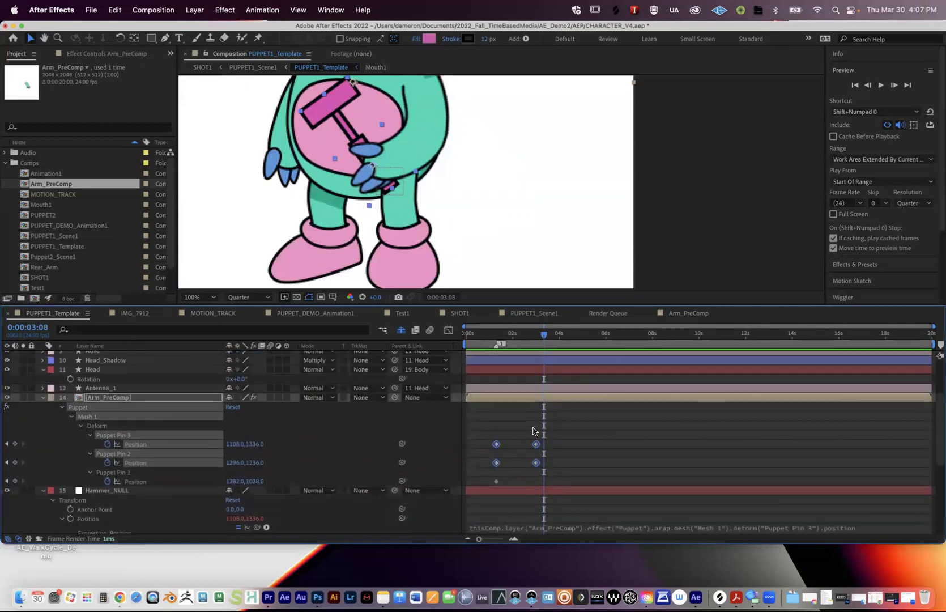
pyautogui.click(447, 330)
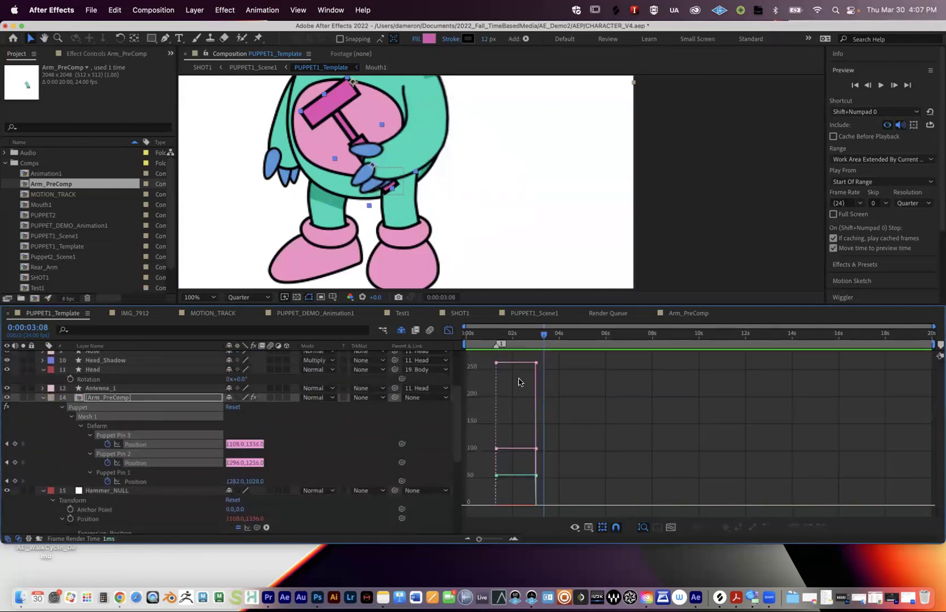
# Step: Apply Easy Ease Out to the first keyframes and Easy Ease In to the last keyframes of the selected pin and hammer curves
pyautogui.moveTo(484, 360); pyautogui.dragTo(565, 487)
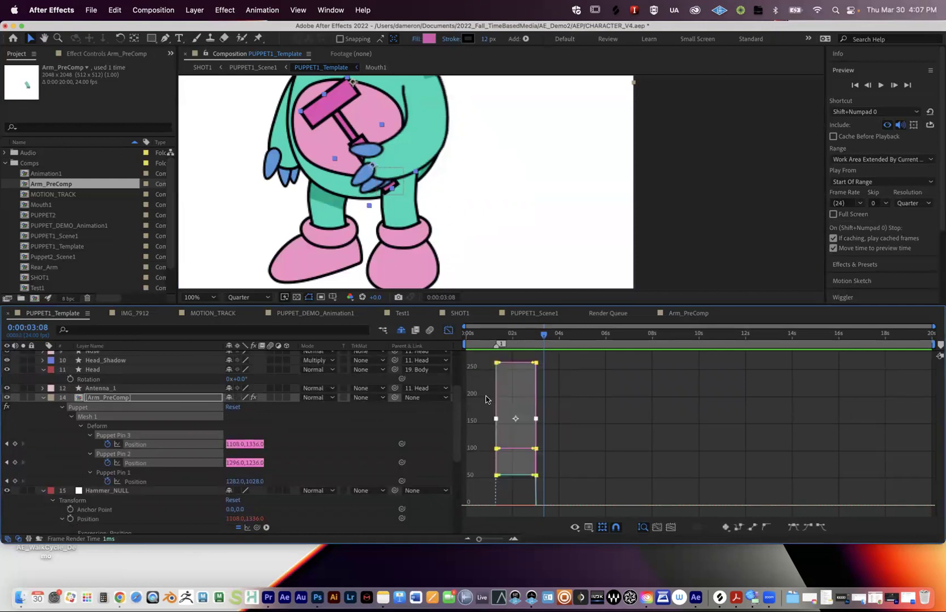
pyautogui.moveTo(483, 359); pyautogui.dragTo(507, 492)
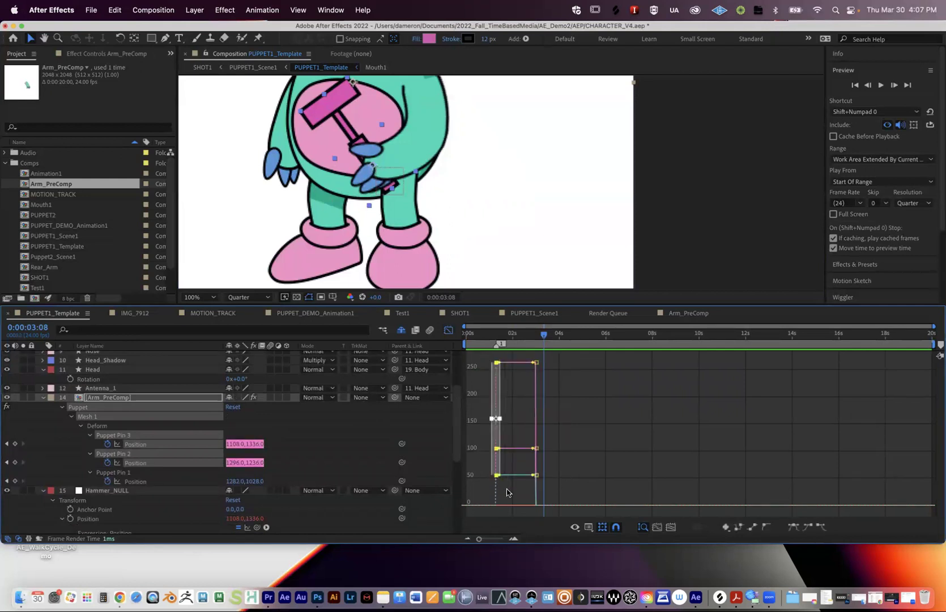
pyautogui.click(822, 527)
pyautogui.moveTo(525, 389); pyautogui.dragTo(561, 495)
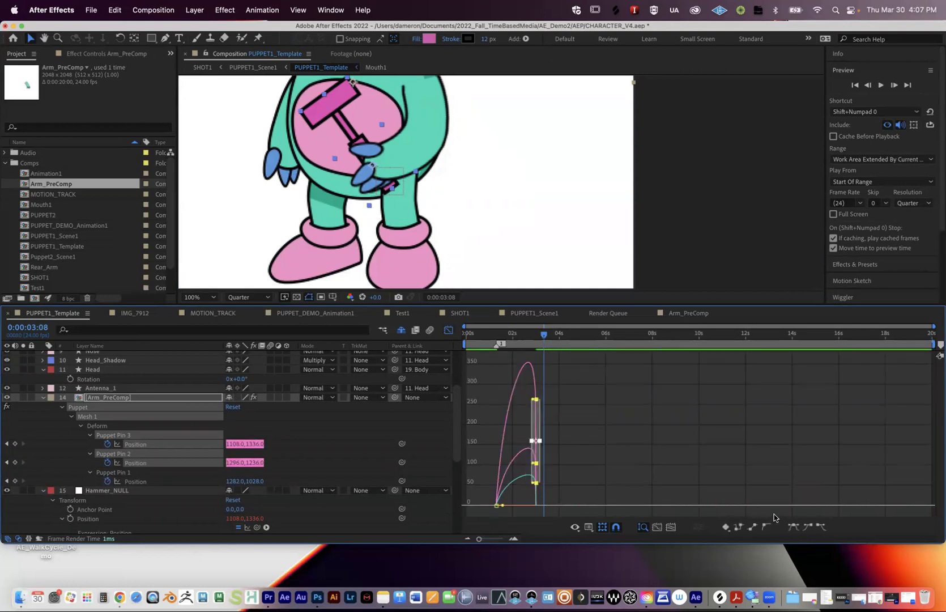
pyautogui.click(807, 527)
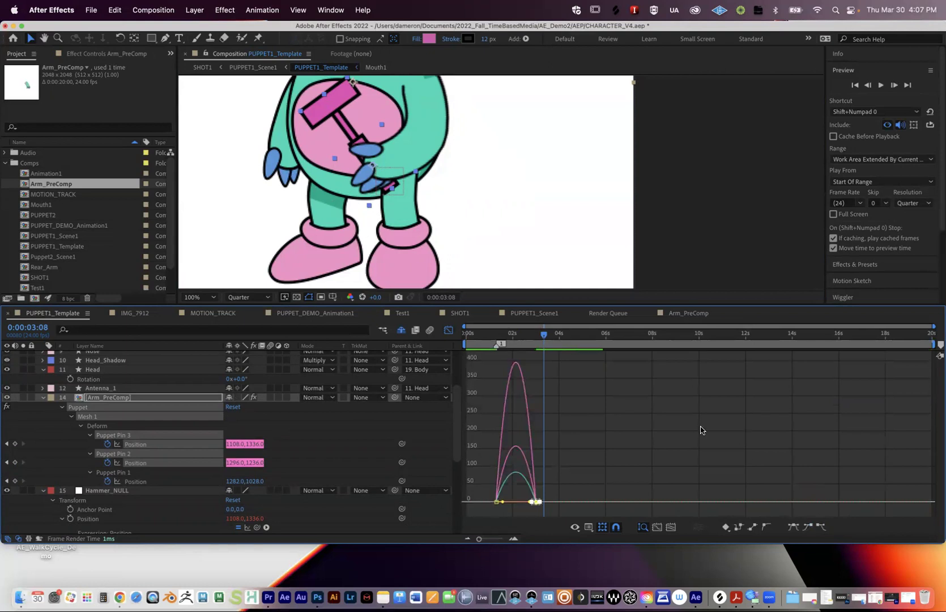
# Step: Display the value graph of the selected pin and hammer curves, and switch back to the speed graph
pyautogui.click(590, 529)
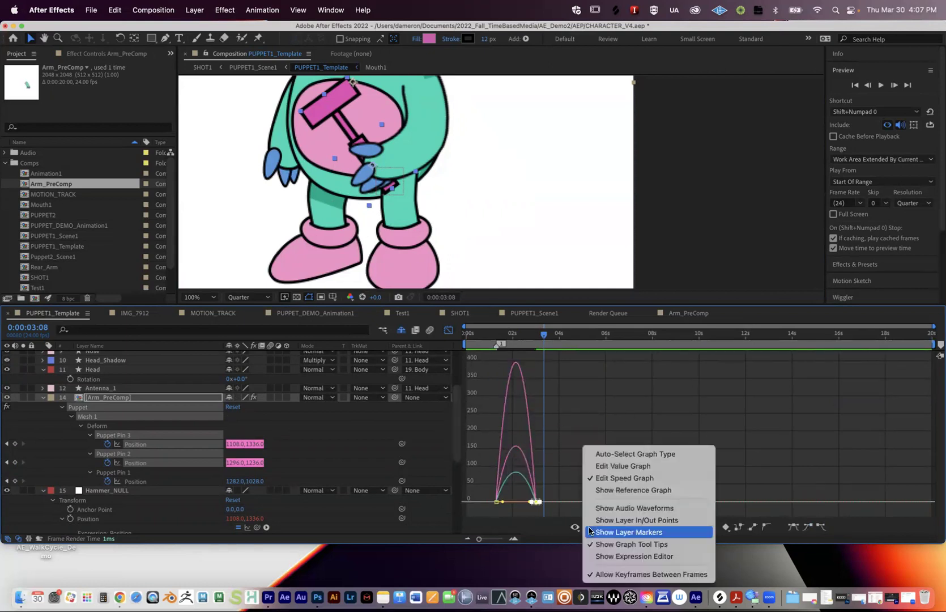
pyautogui.click(621, 471)
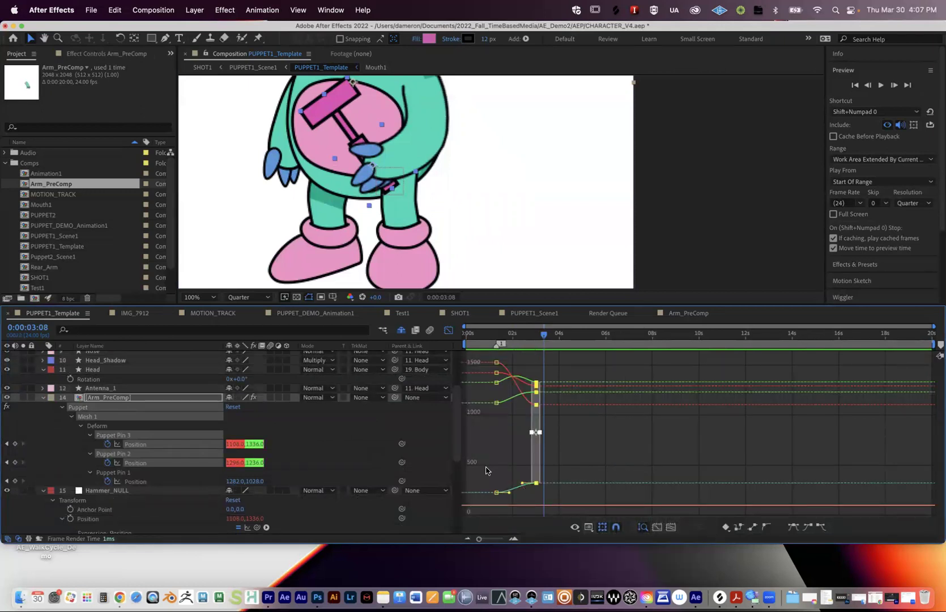
pyautogui.click(588, 528)
pyautogui.click(615, 482)
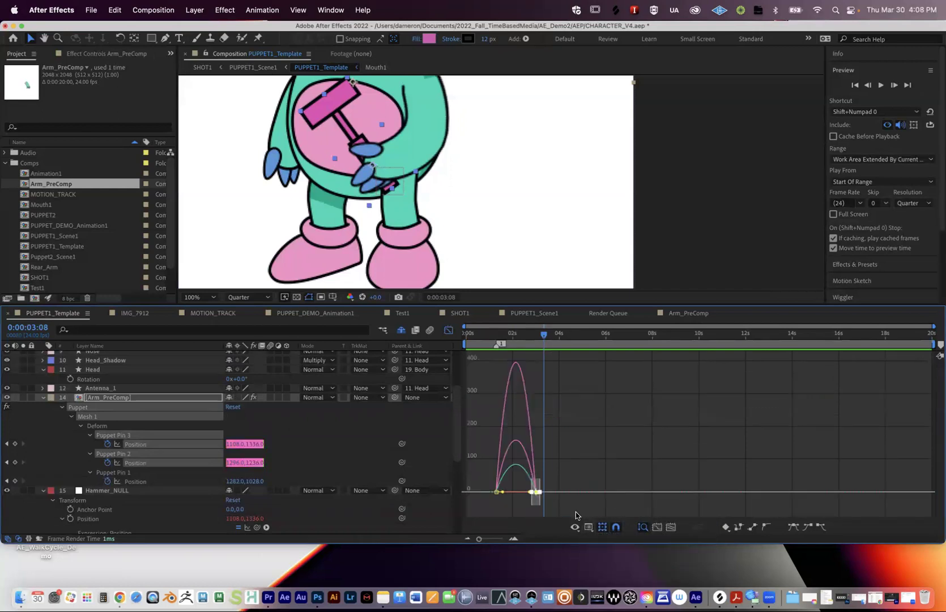
# Step: Extend the last keyframes' incoming ease handles back to about the middle of the swing so the speed curves peak early
pyautogui.moveTo(480, 542); pyautogui.dragTo(497, 539)
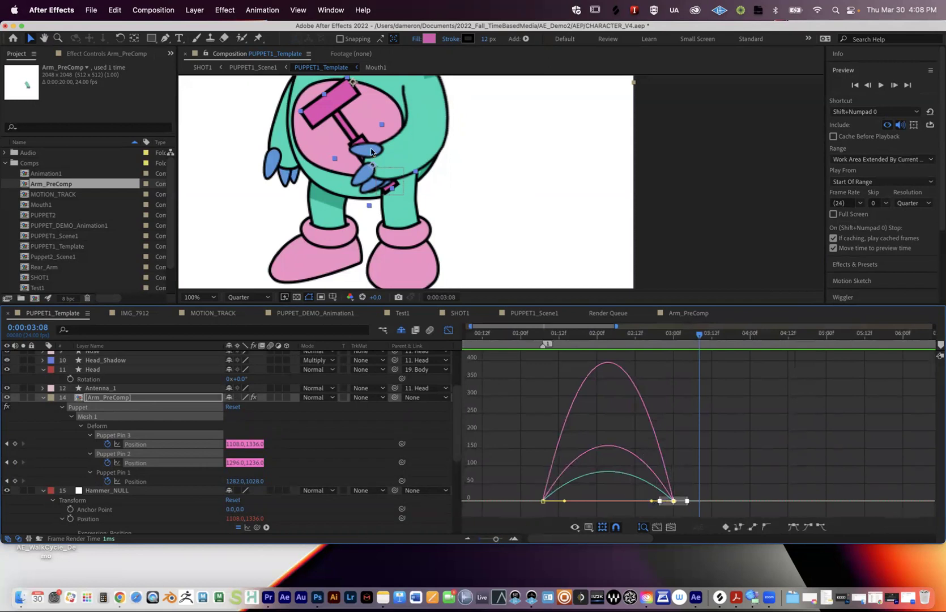
pyautogui.moveTo(648, 491); pyautogui.dragTo(707, 520)
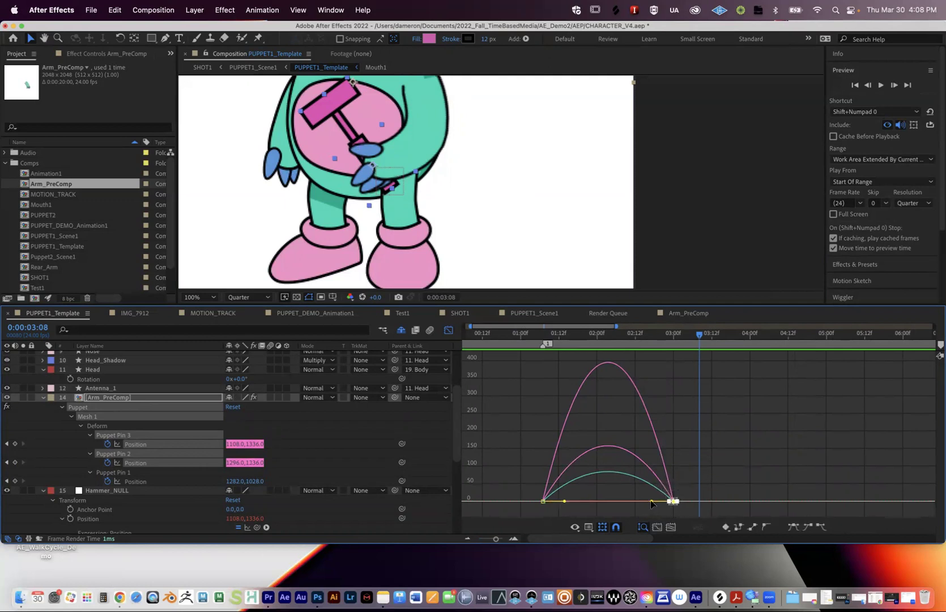
pyautogui.moveTo(652, 503); pyautogui.dragTo(611, 503)
# Step: Preview the reshaped arm and hammer swing from 0:00:01:07, and deselect the graph keyframes with the whole character in view
pyautogui.click(543, 336)
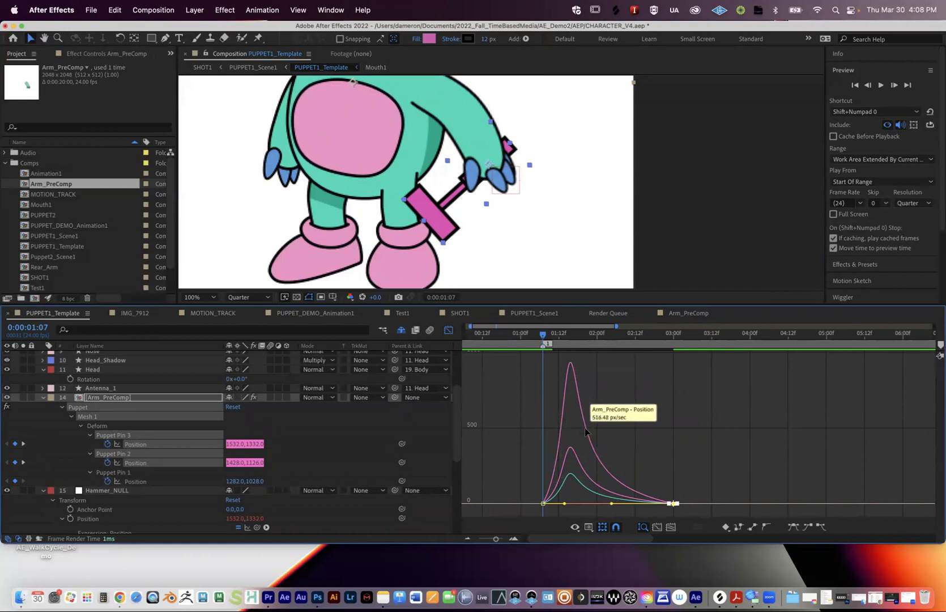
pyautogui.press('space')
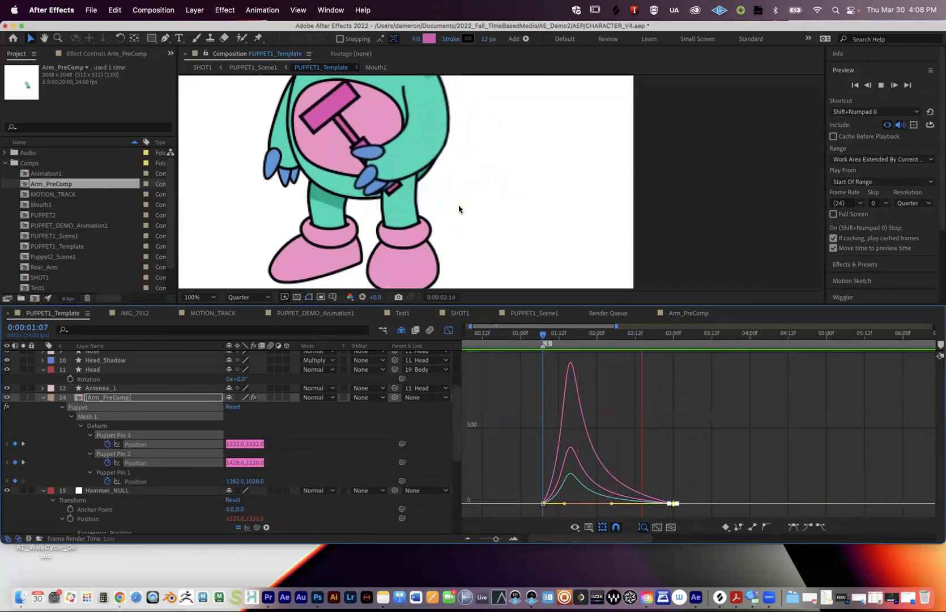
pyautogui.click(541, 334)
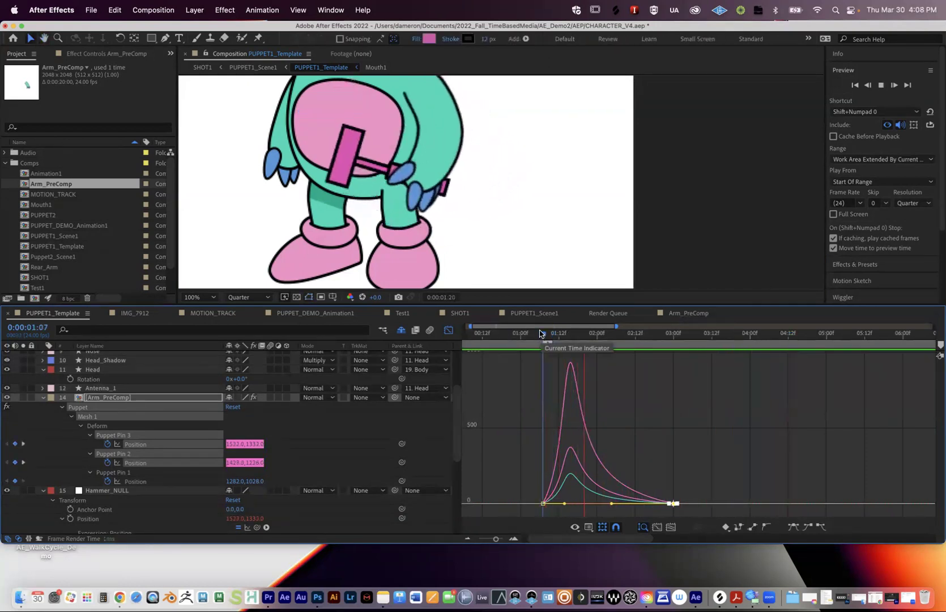
pyautogui.scroll(-2, 490, 200)
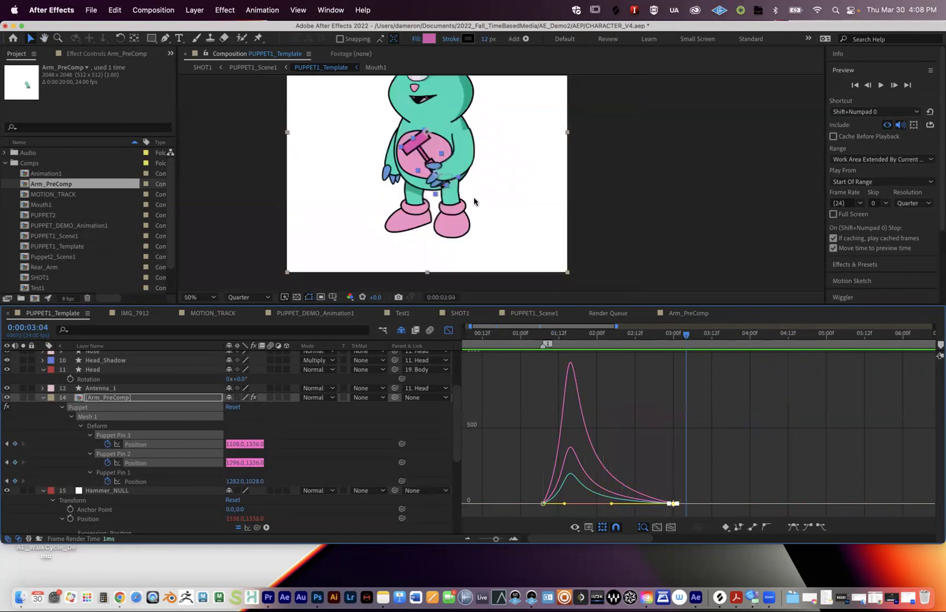
pyautogui.moveTo(476, 204); pyautogui.dragTo(481, 235)
pyautogui.click(531, 387)
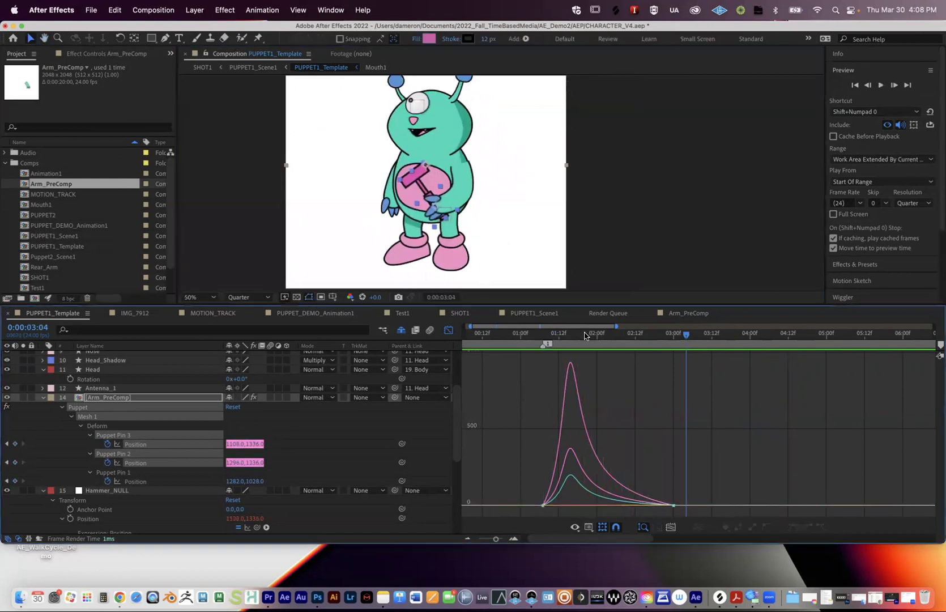